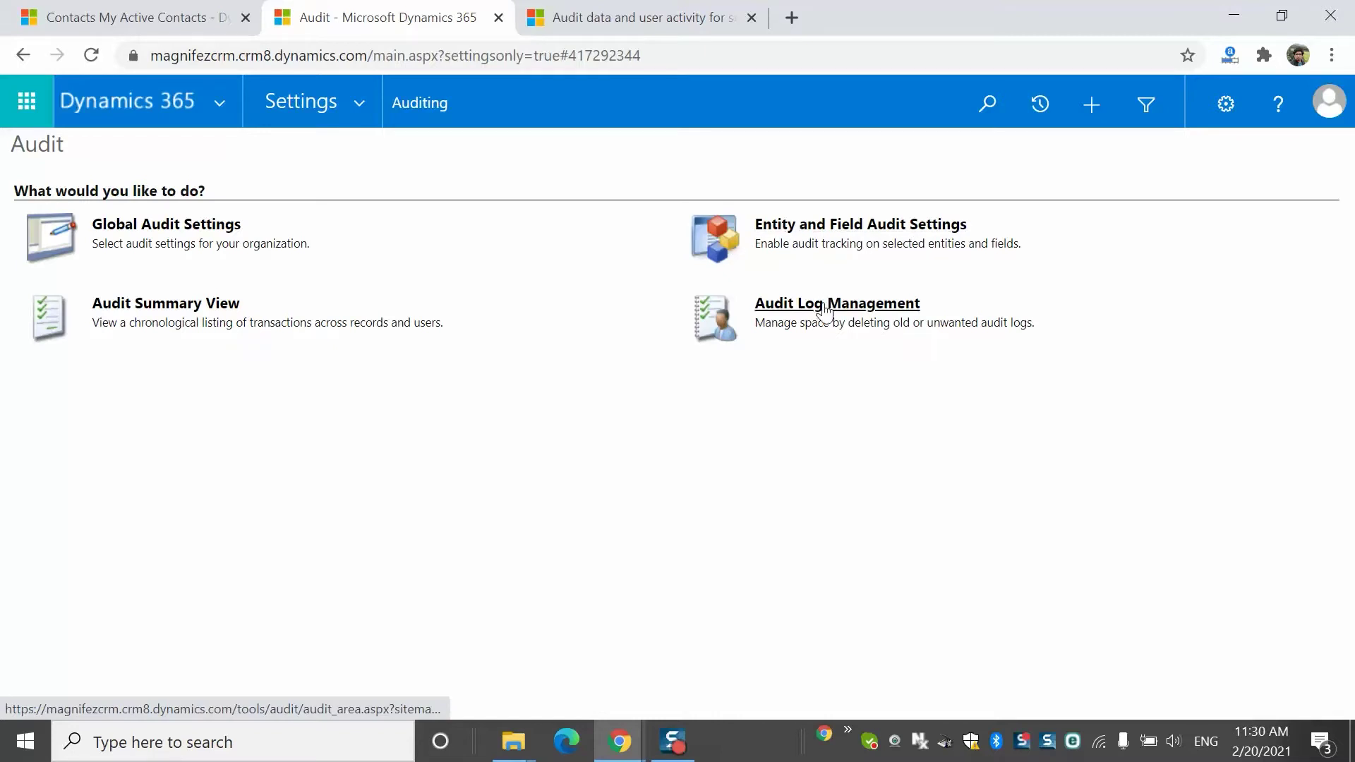
Open the global audit settings, switch off Start Auditing with confirmation, and enable it again
click(225, 238)
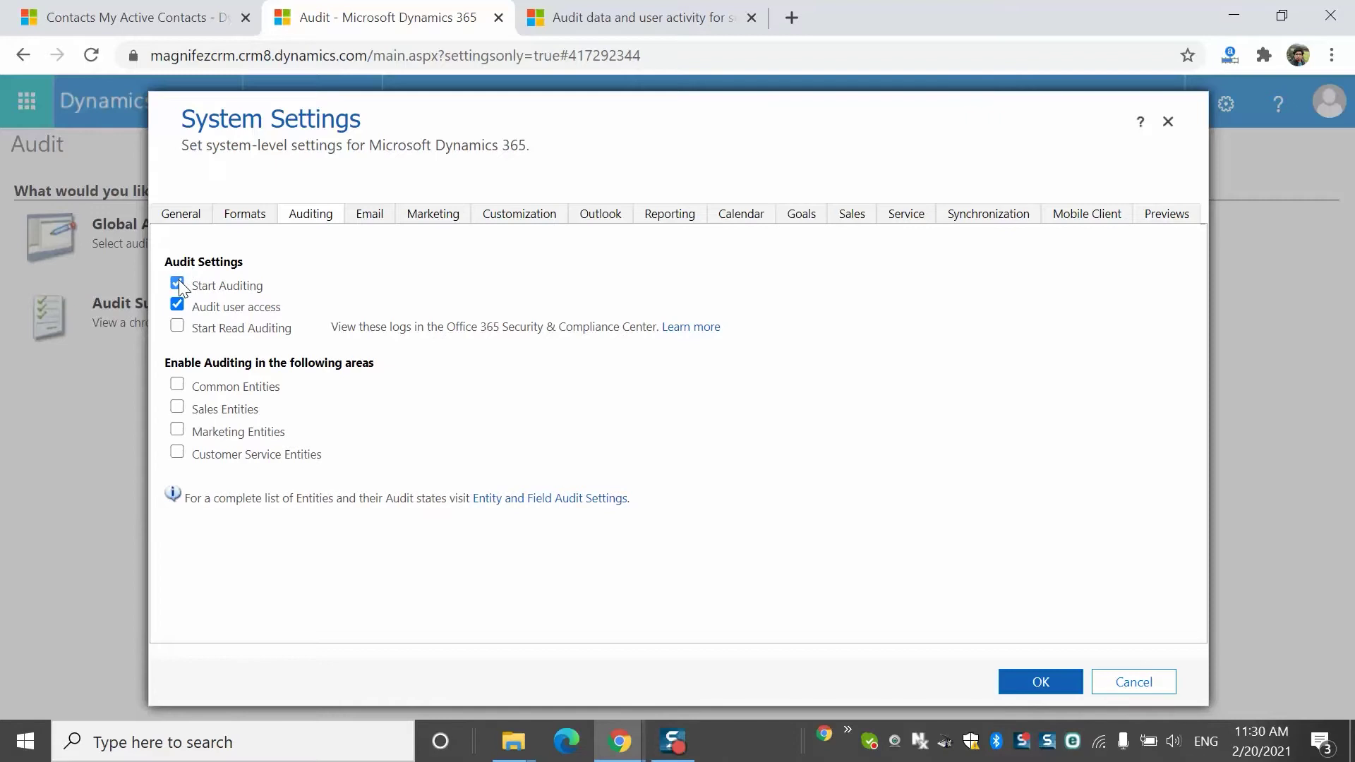
click(178, 283)
click(769, 198)
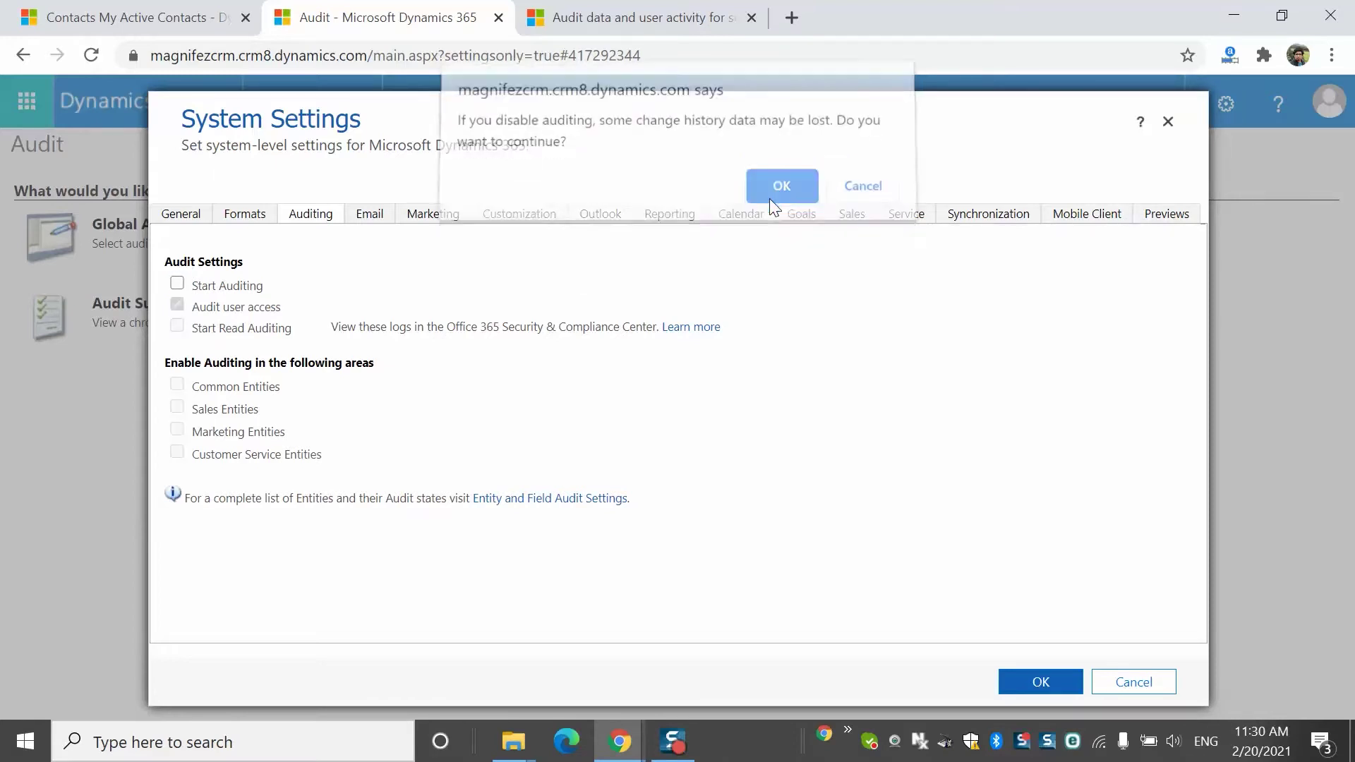
click(183, 284)
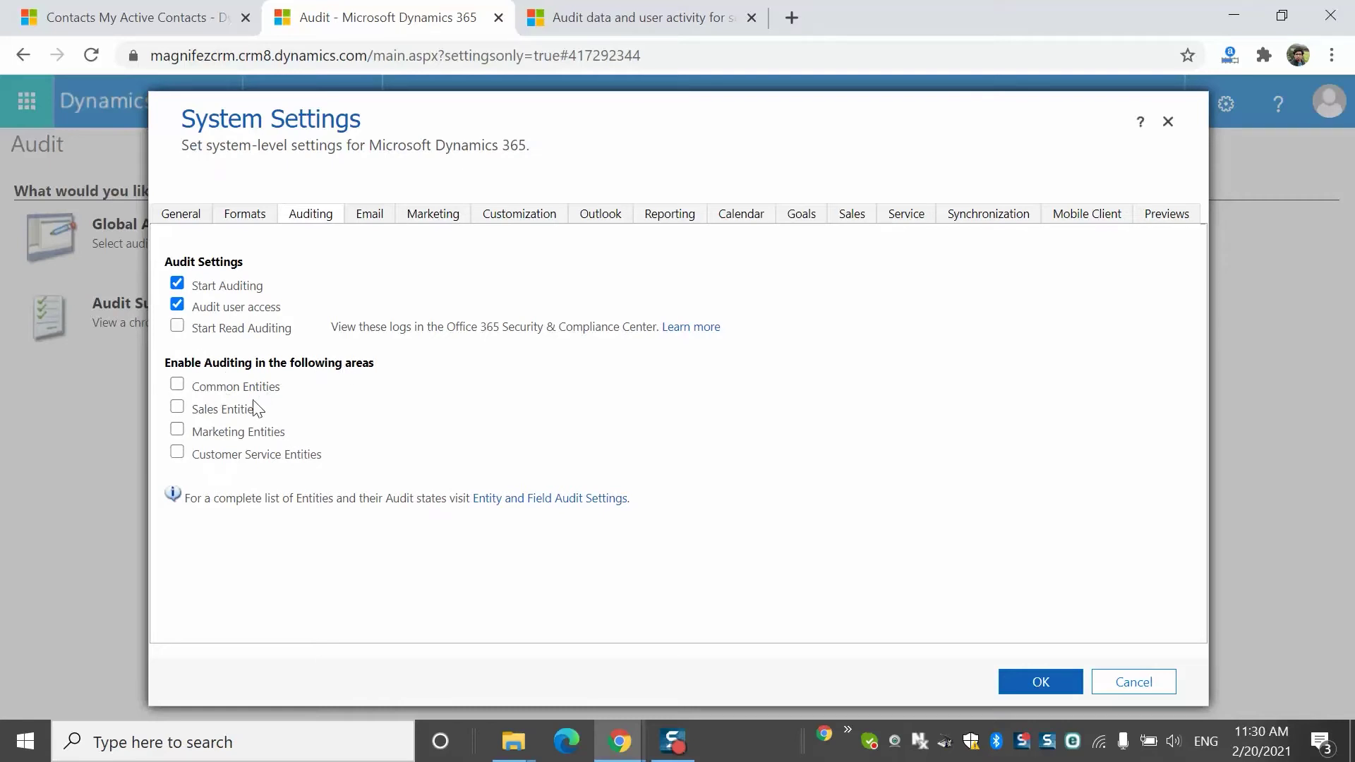
Review the entities covered by the audit areas, toggle Sales Entities on and back off, and accept the settings
mouse_move(256, 401)
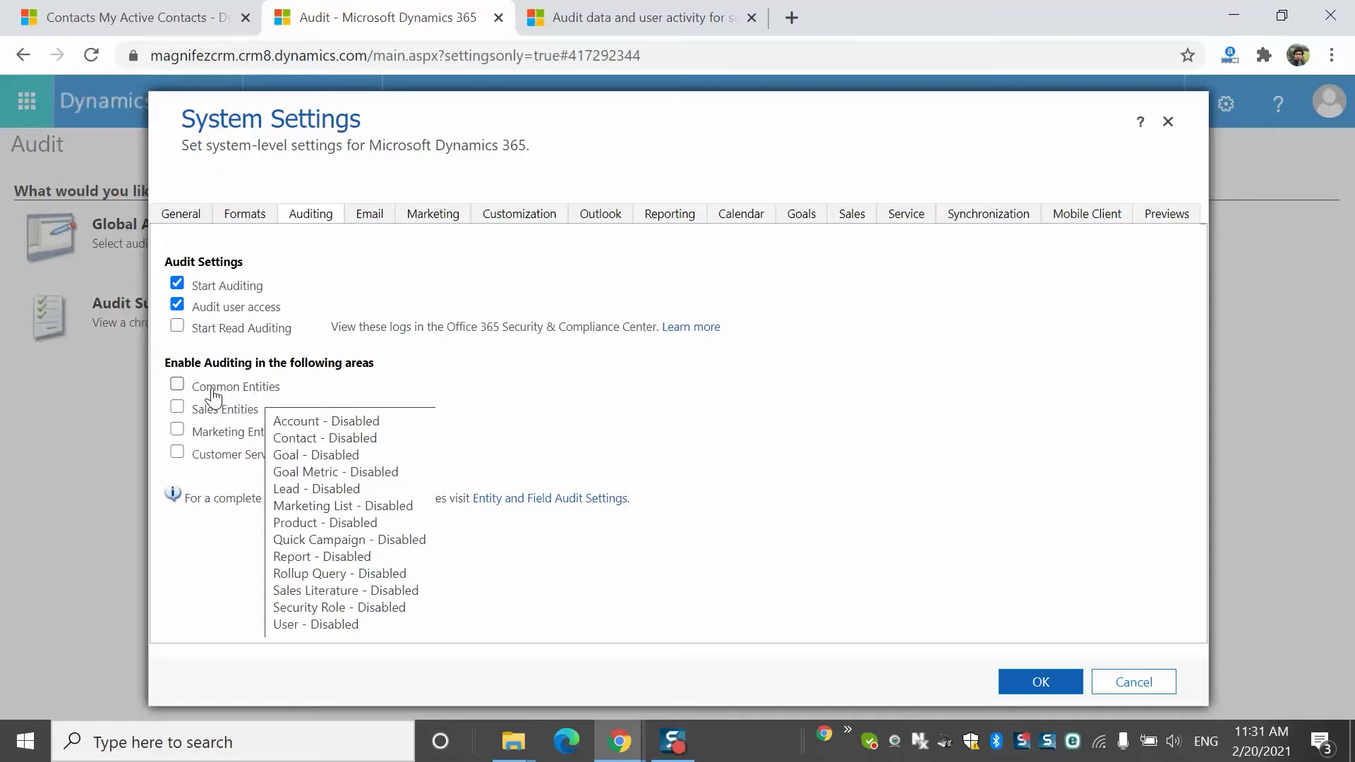
mouse_move(217, 420)
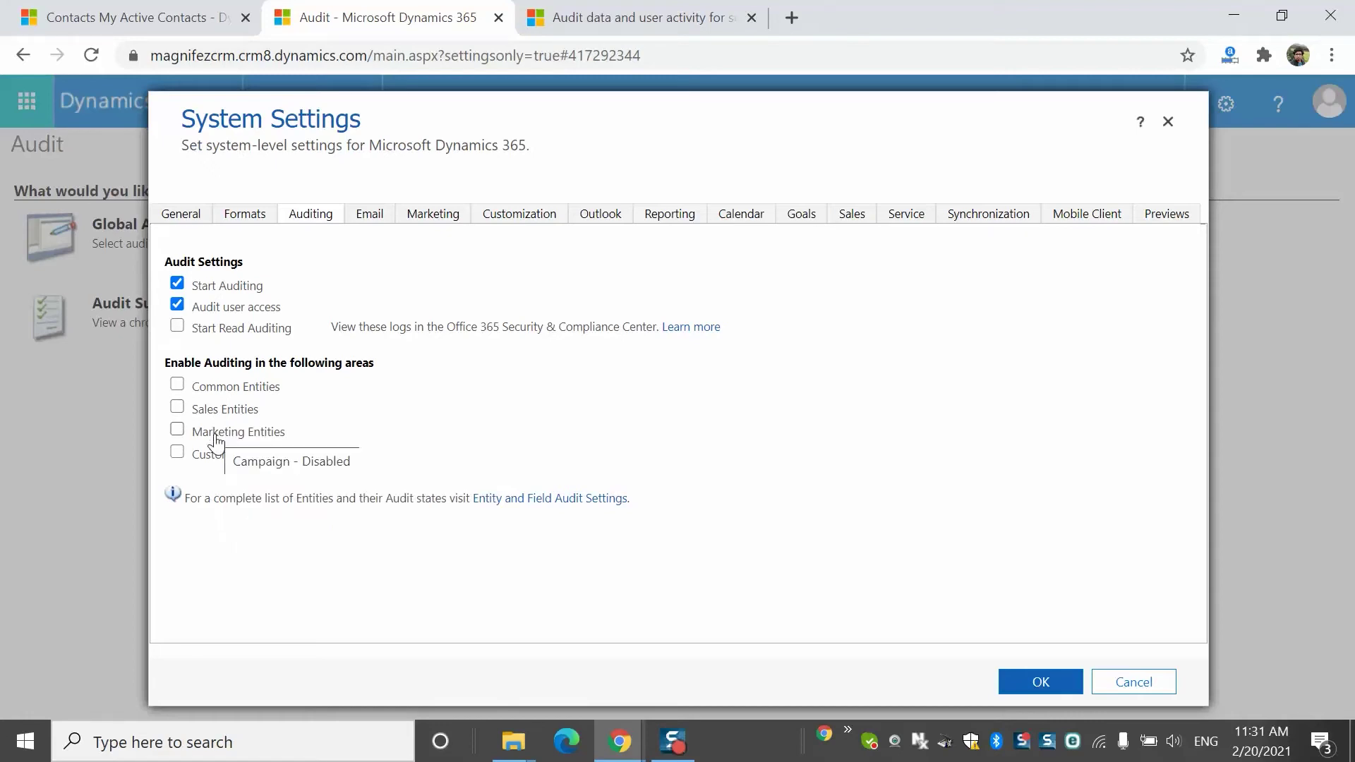
click(178, 408)
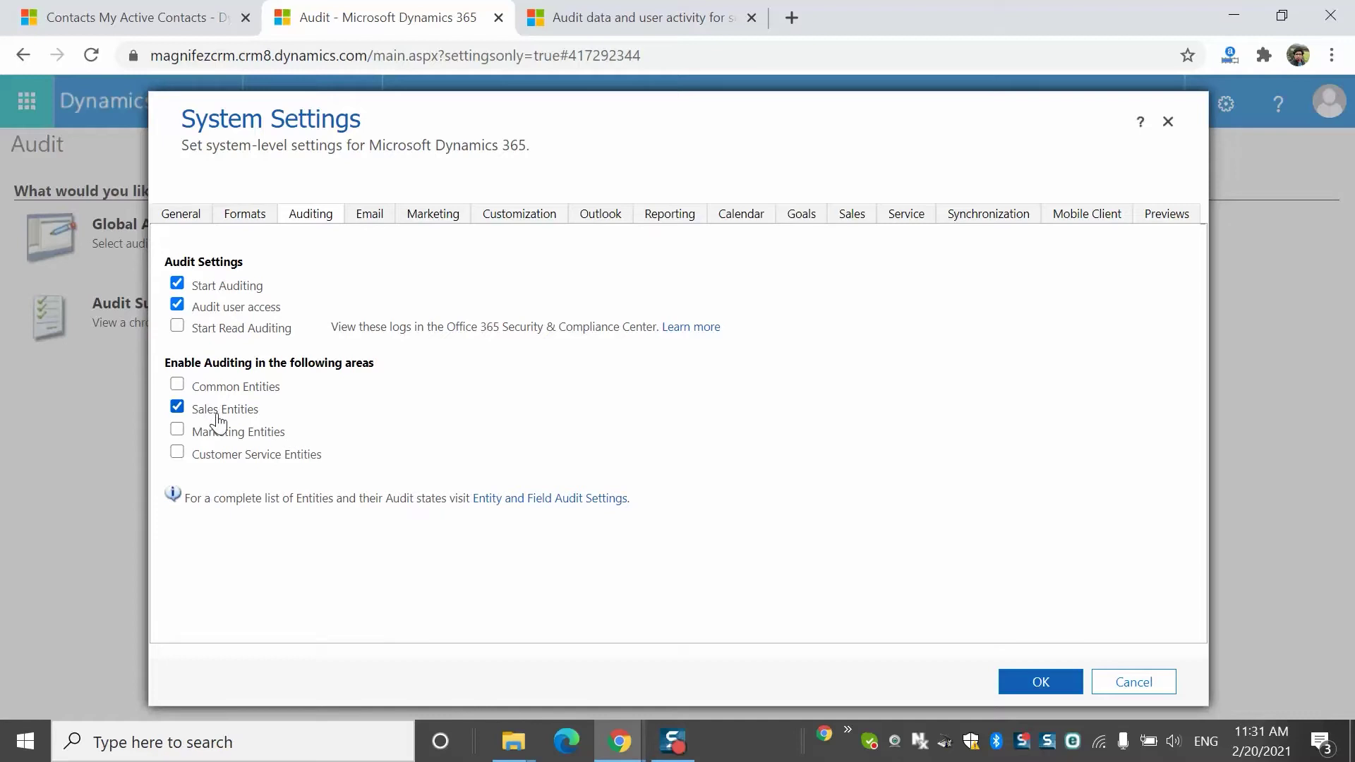
click(178, 409)
mouse_move(214, 421)
click(1037, 682)
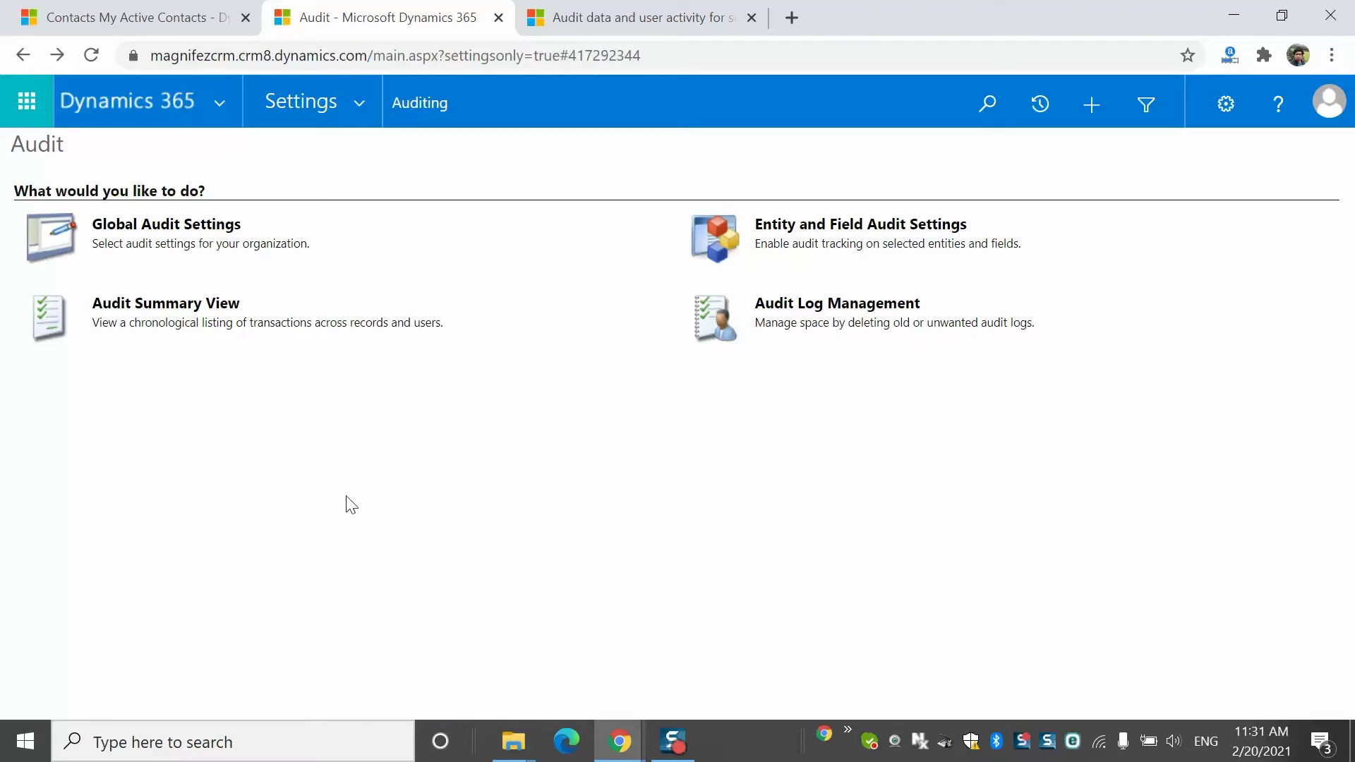
Open the Audit Summary View and inspect the details of the organization's audit change event
click(170, 307)
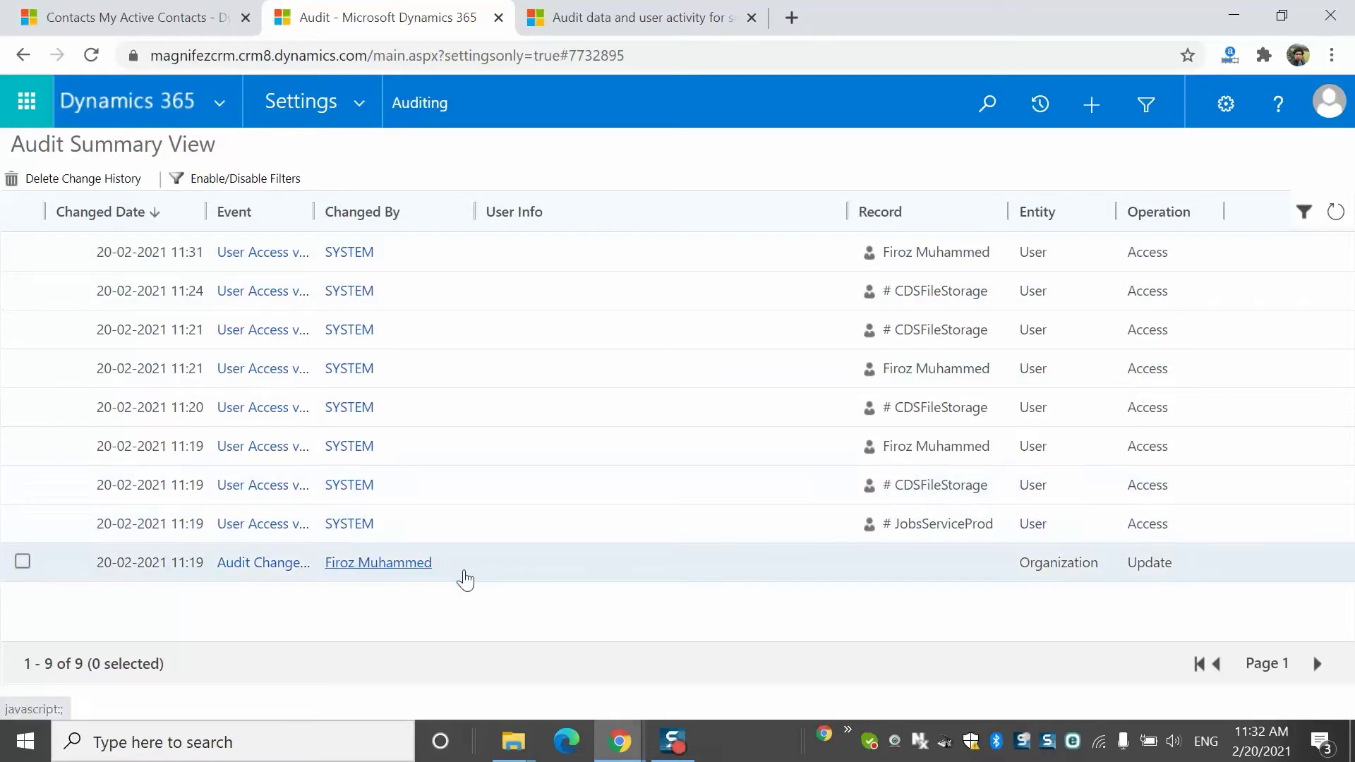
click(464, 573)
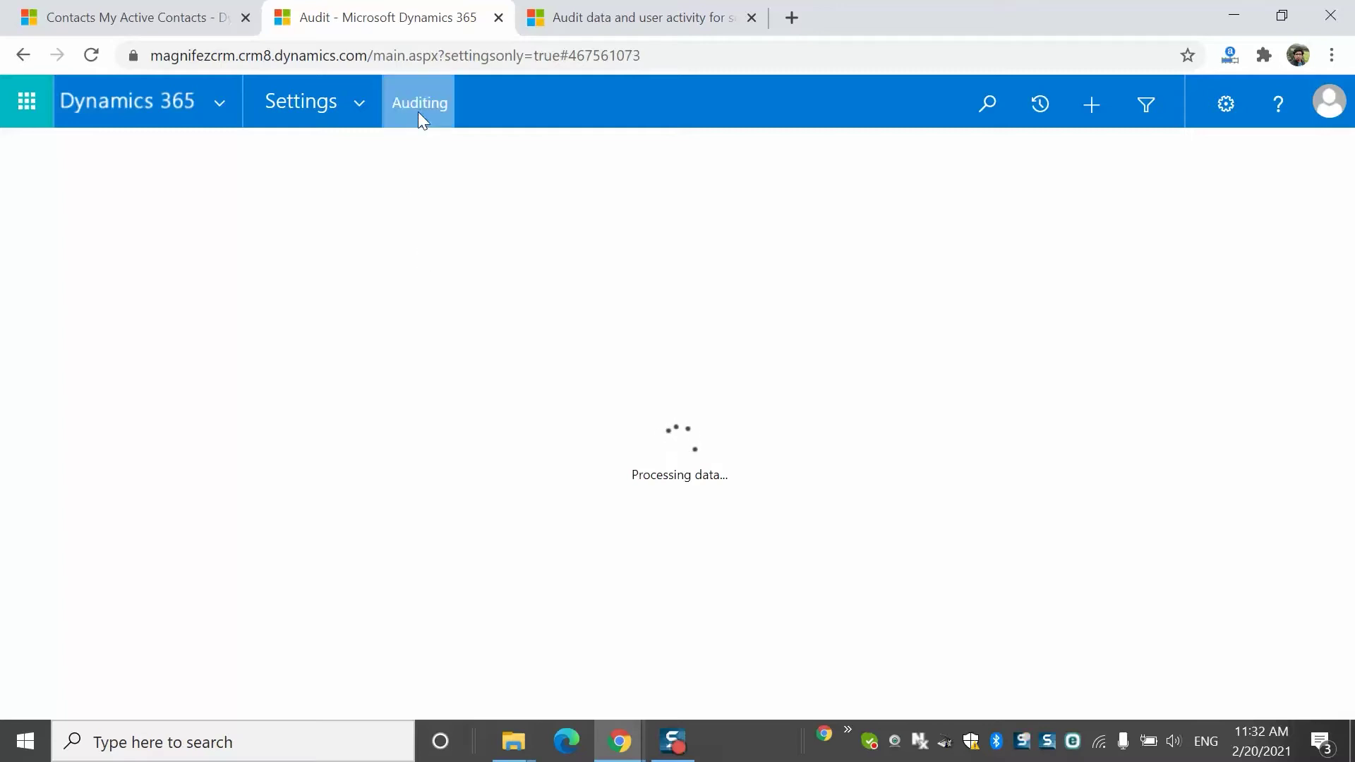
click(23, 55)
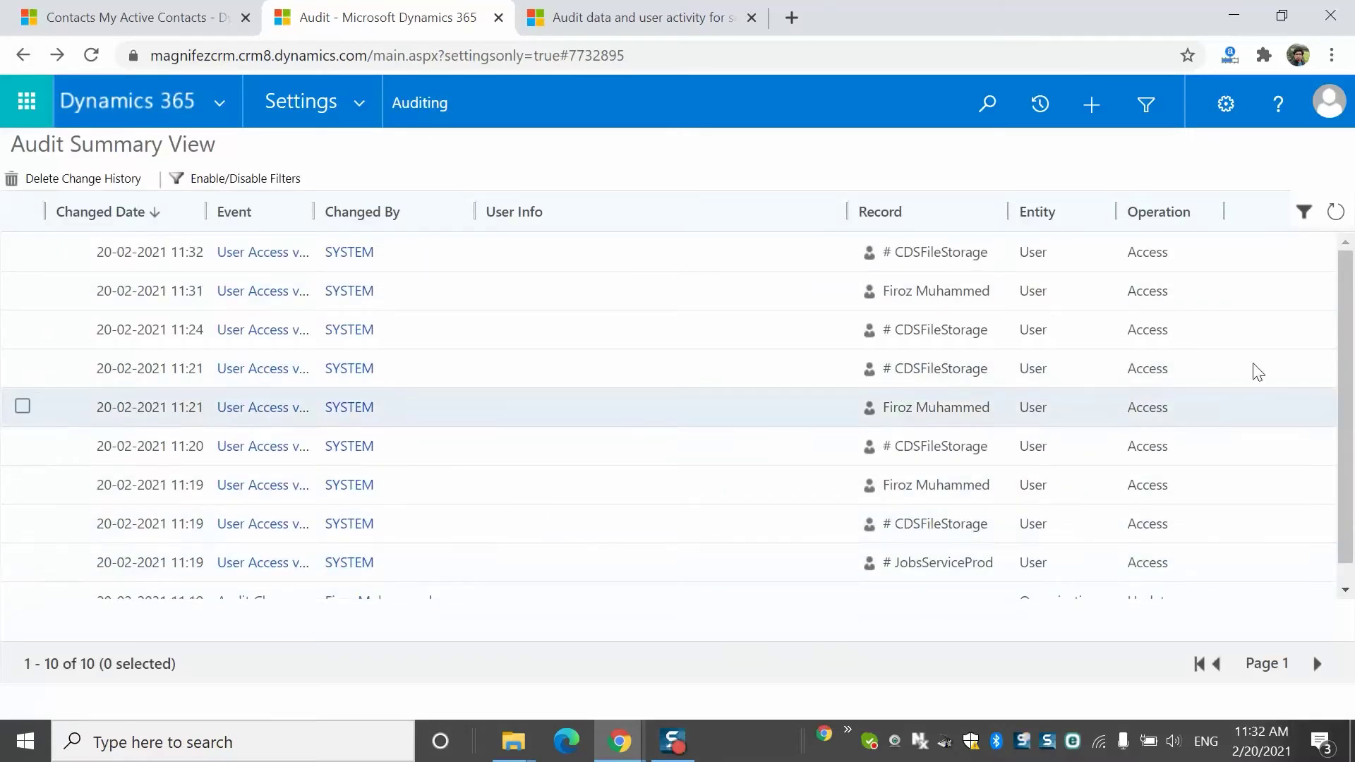
scroll(1351, 396, down, 1)
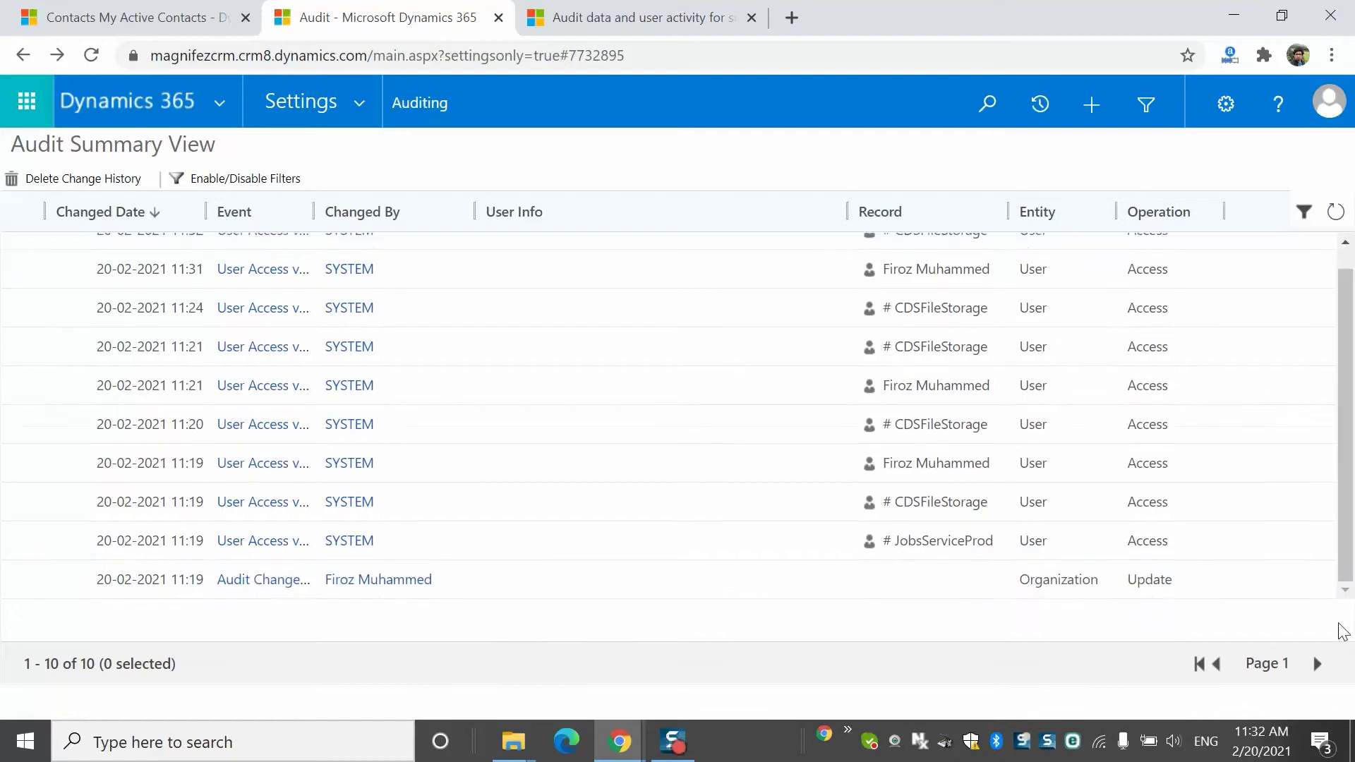
click(263, 583)
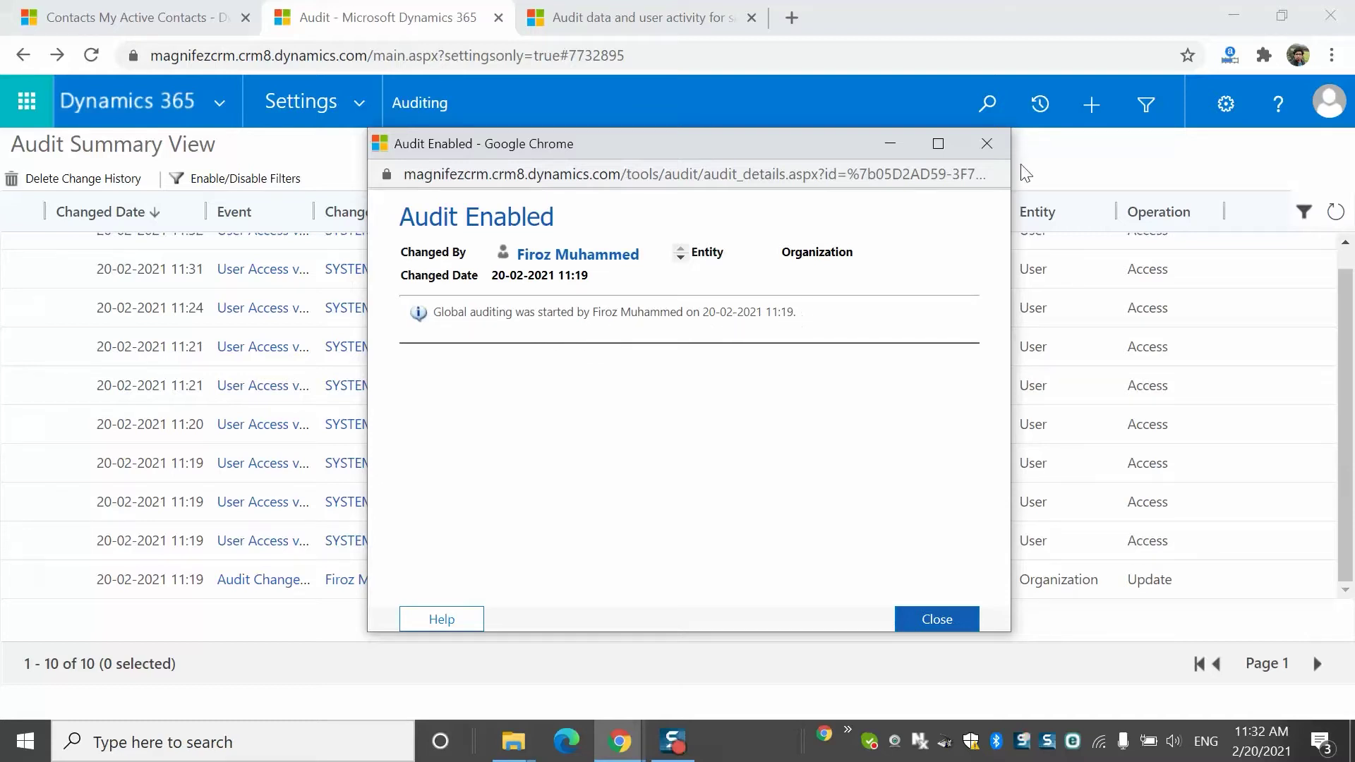
click(985, 144)
click(272, 505)
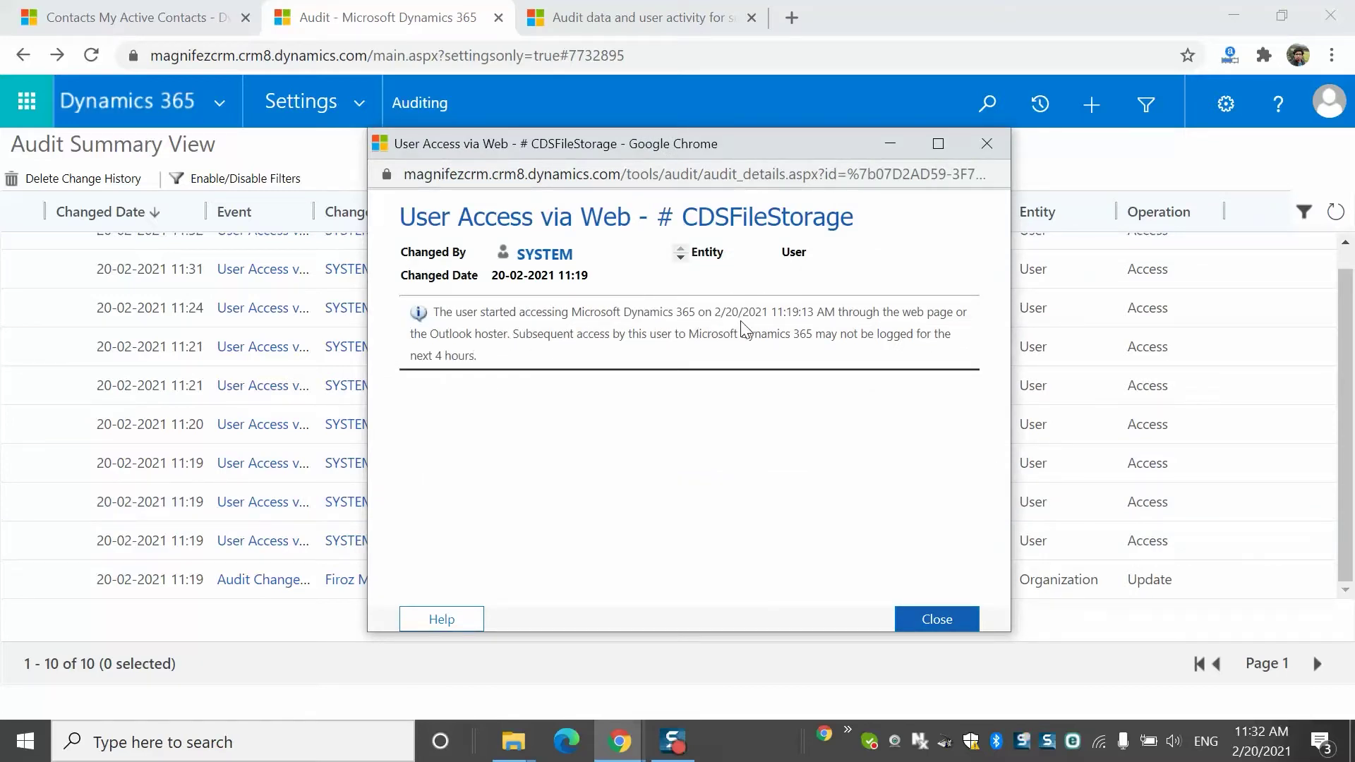
click(986, 144)
scroll(1319, 281, up, 1)
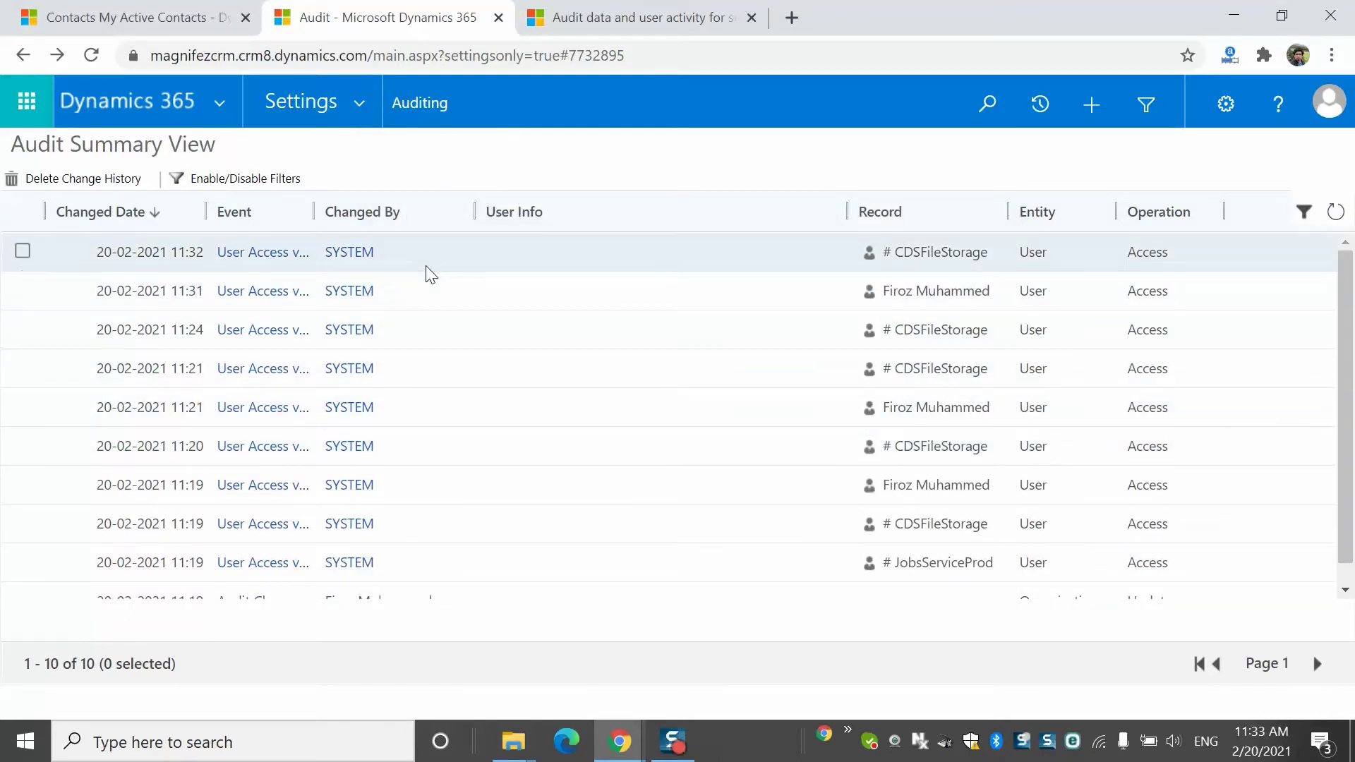
Open the entity and field audit settings and expand the Account entity's components
click(434, 83)
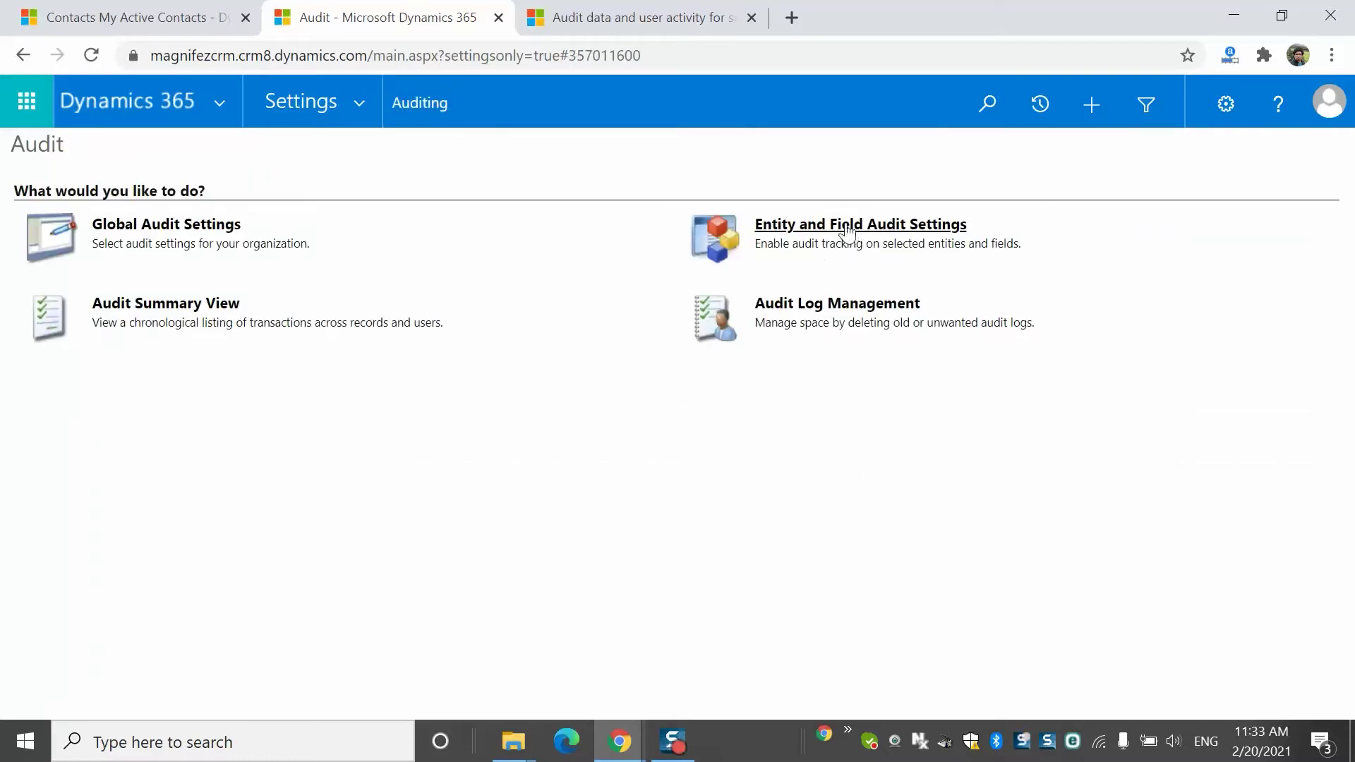
click(889, 238)
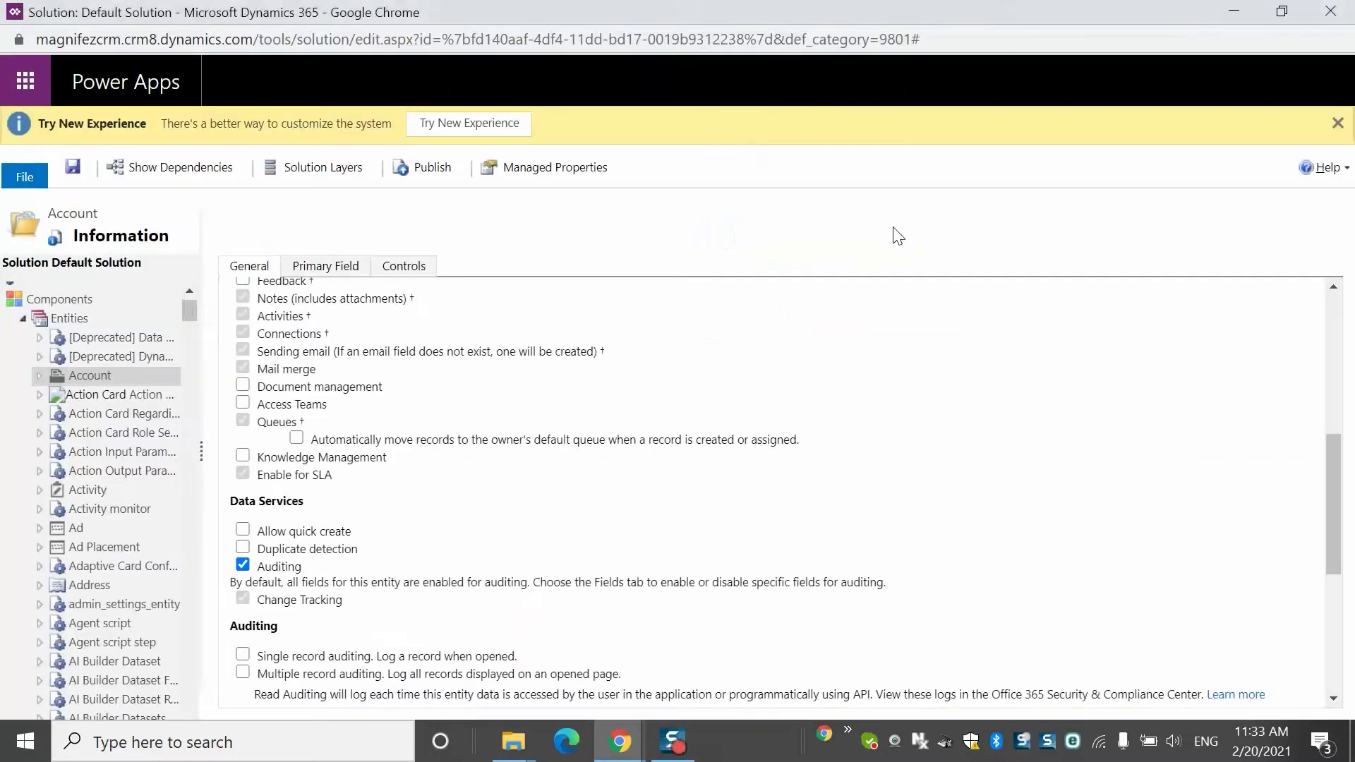
click(862, 154)
click(40, 377)
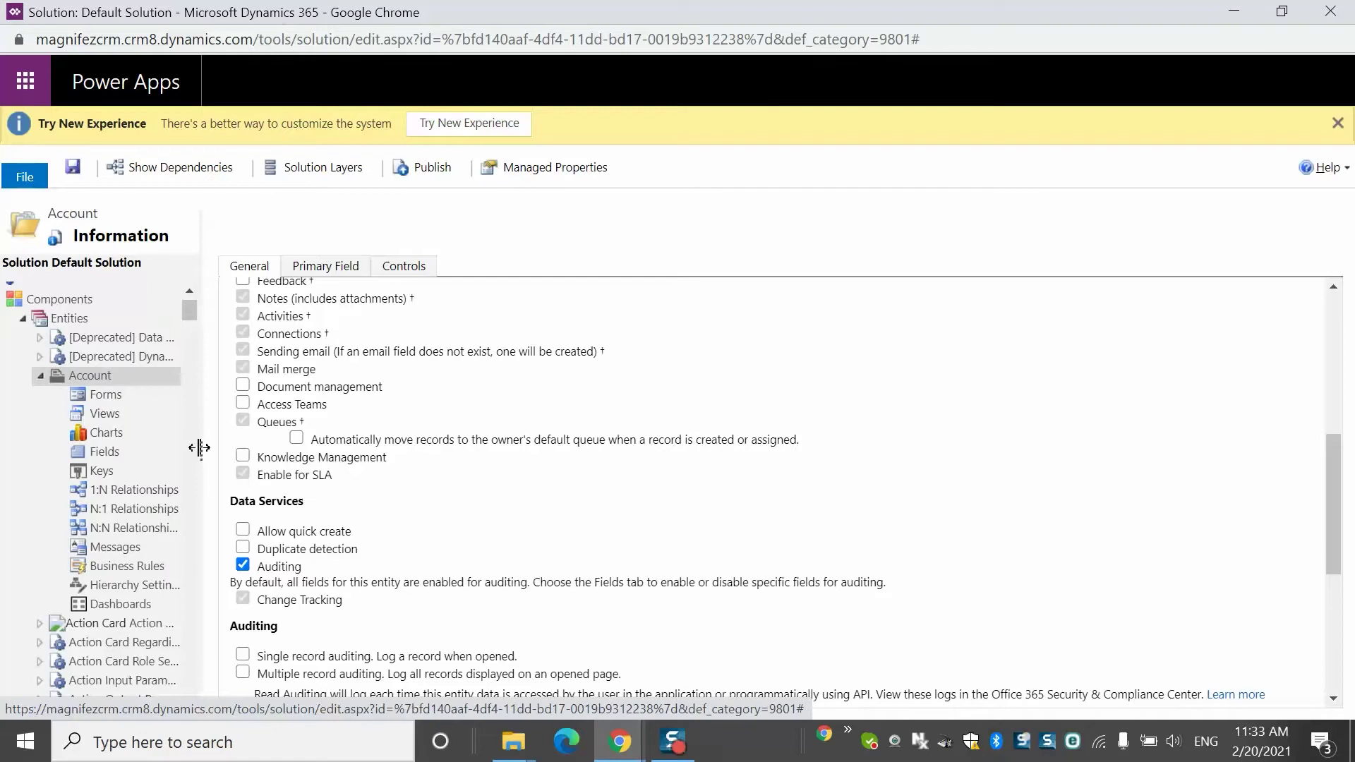
double_click(108, 376)
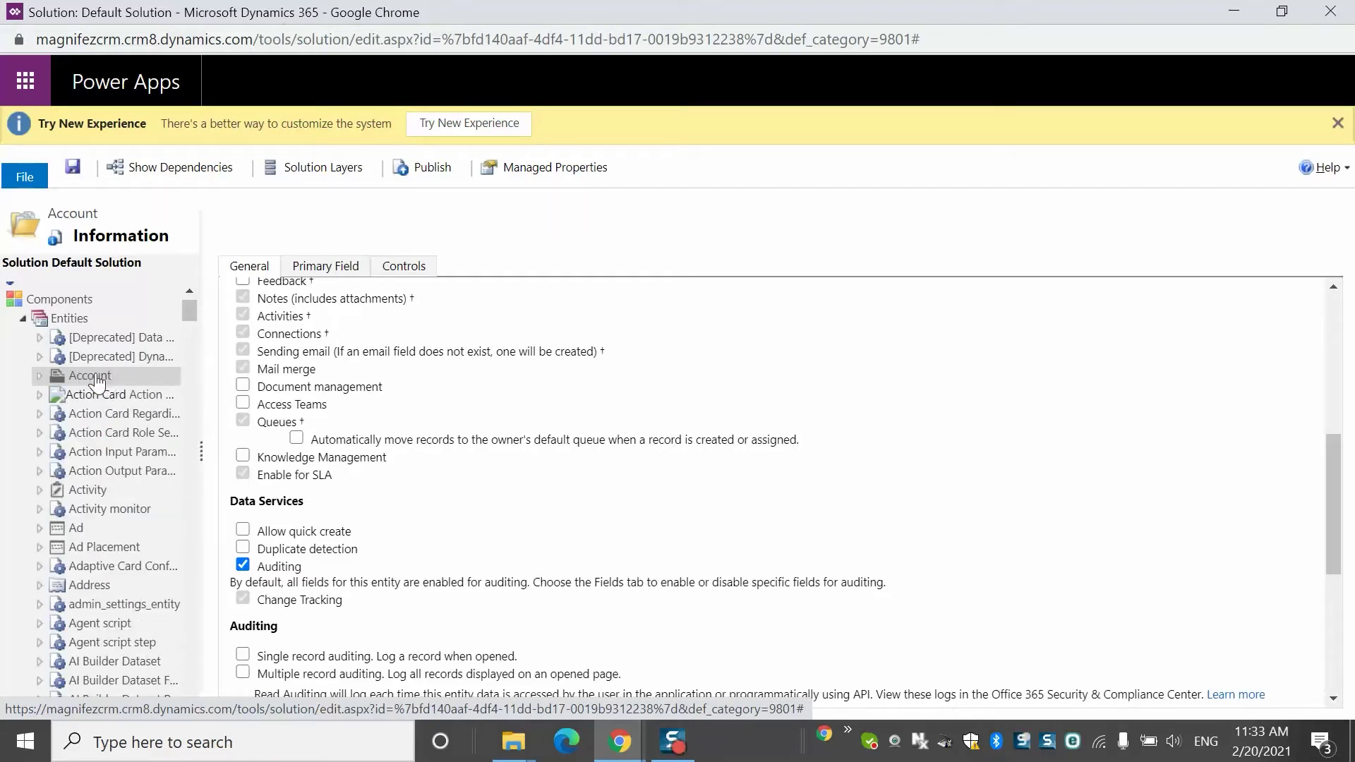
click(40, 376)
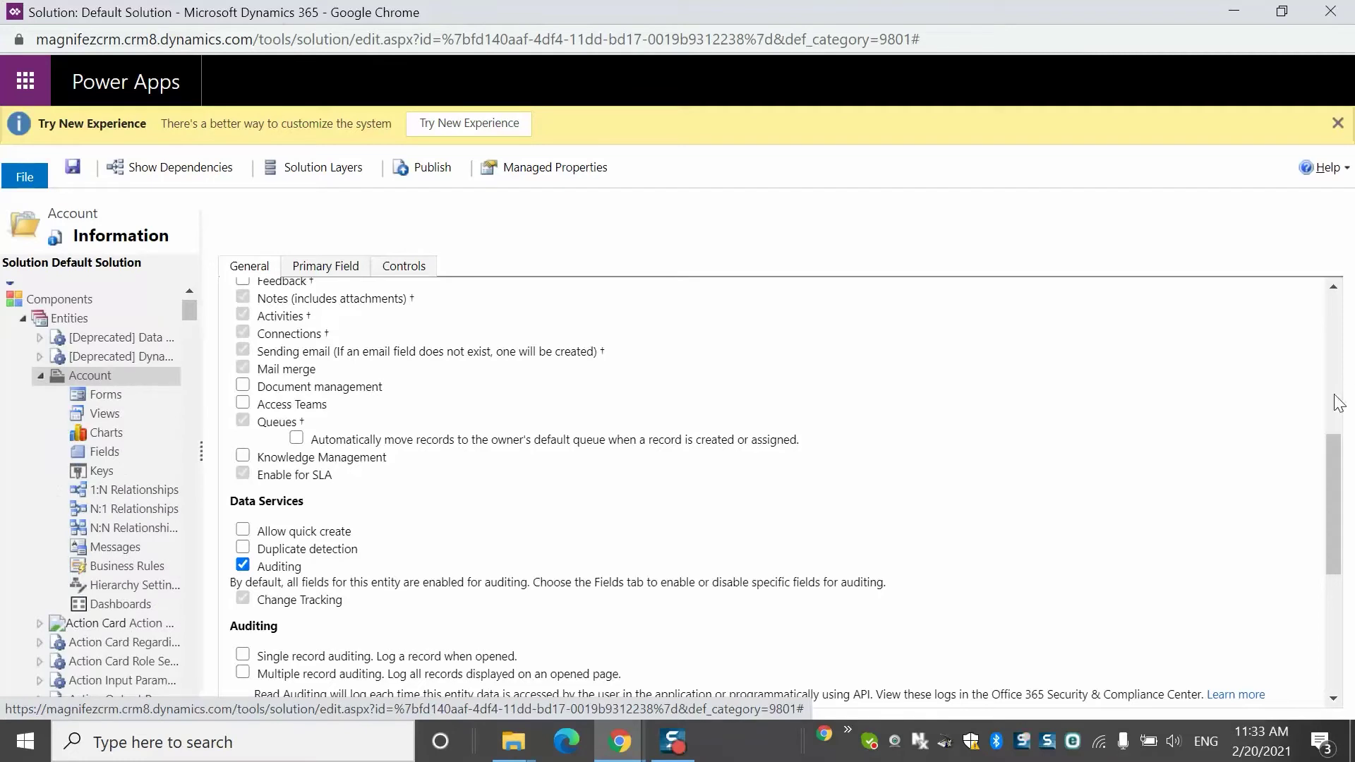
Disable Auditing under Data Services for the Account entity
click(1334, 353)
drag(1332, 353, 1348, 512)
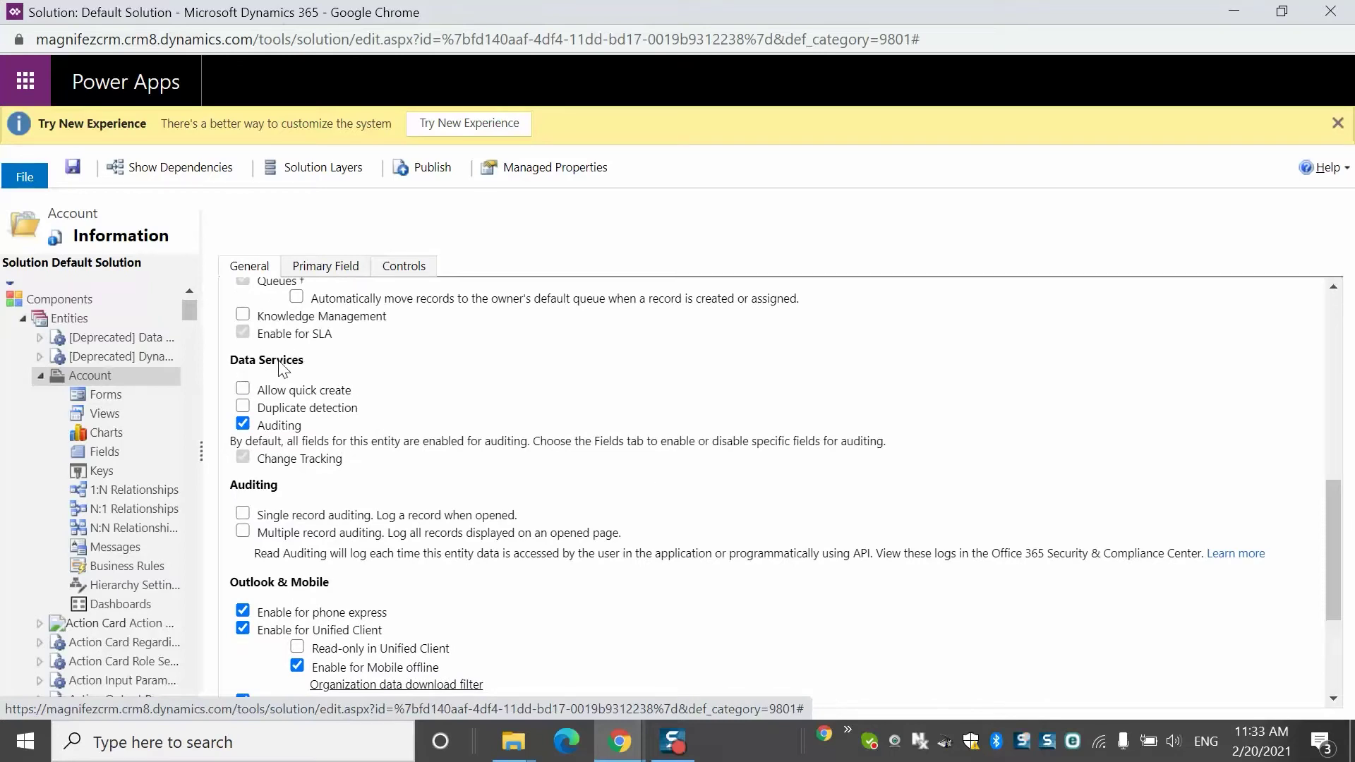
click(247, 426)
click(247, 426)
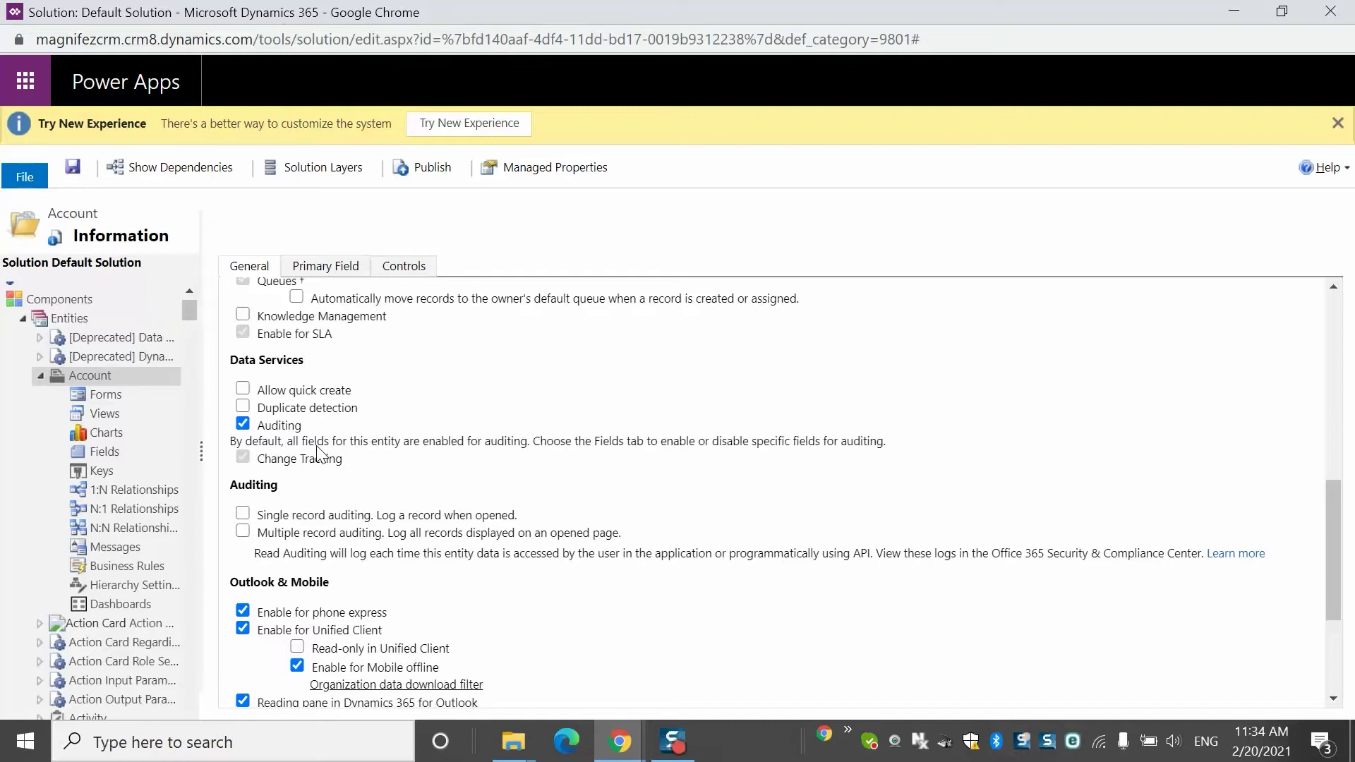
click(243, 424)
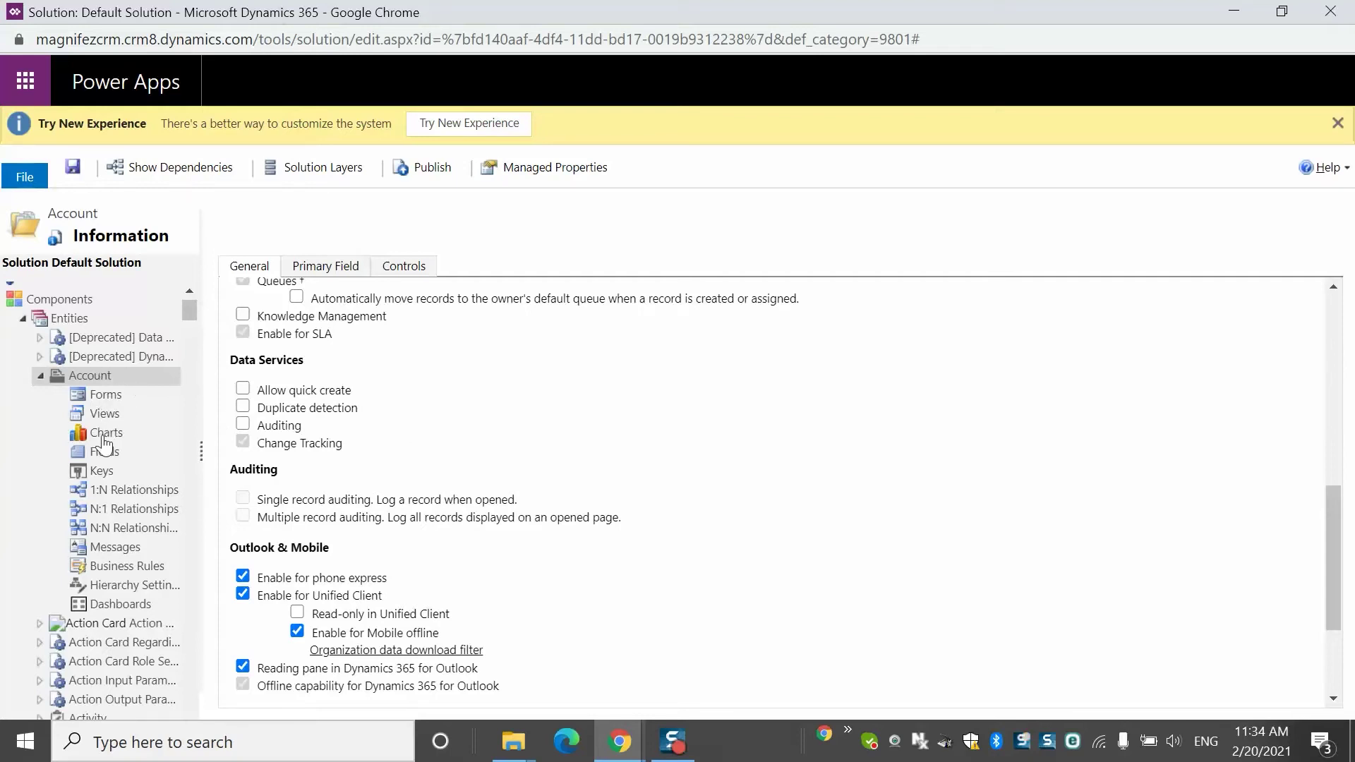
Open the Account ID field from the Account entity's fields, enable its auditing, and save and close it
click(103, 457)
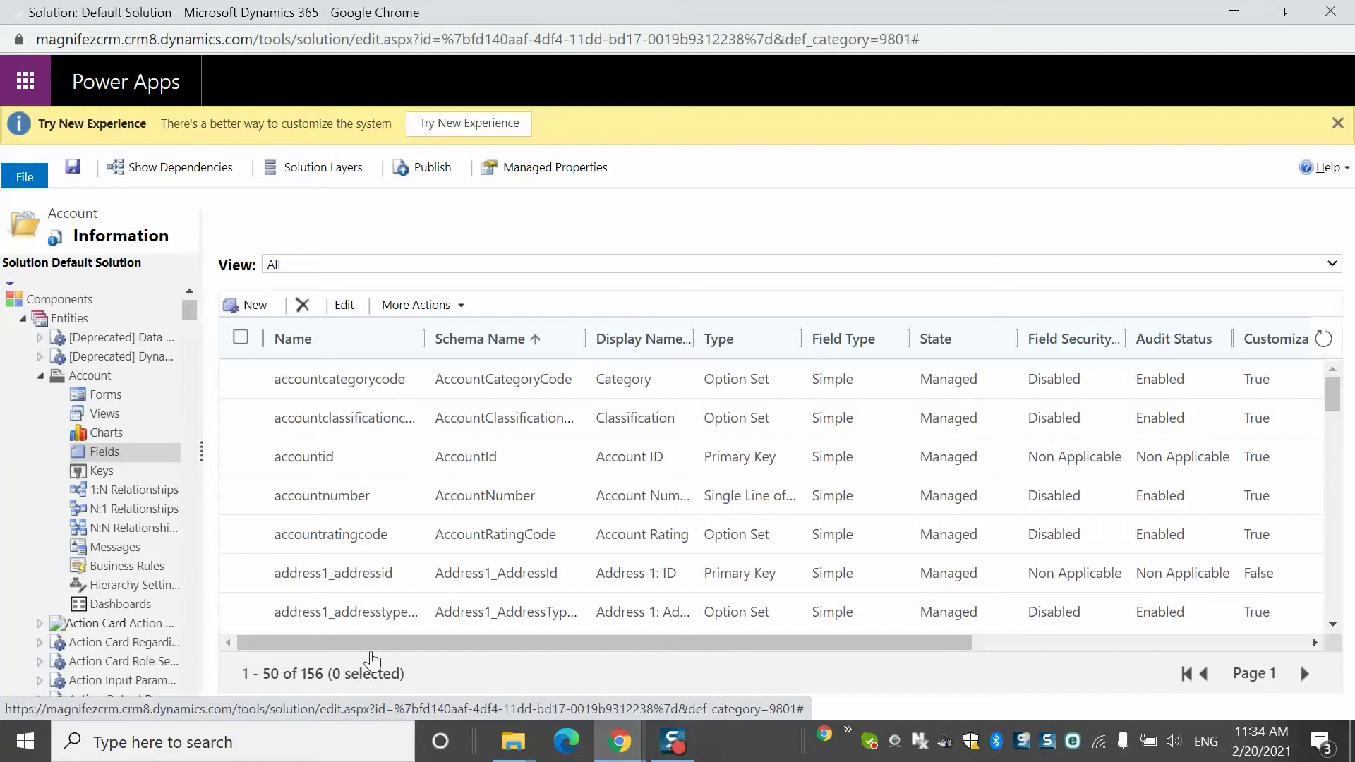
click(523, 455)
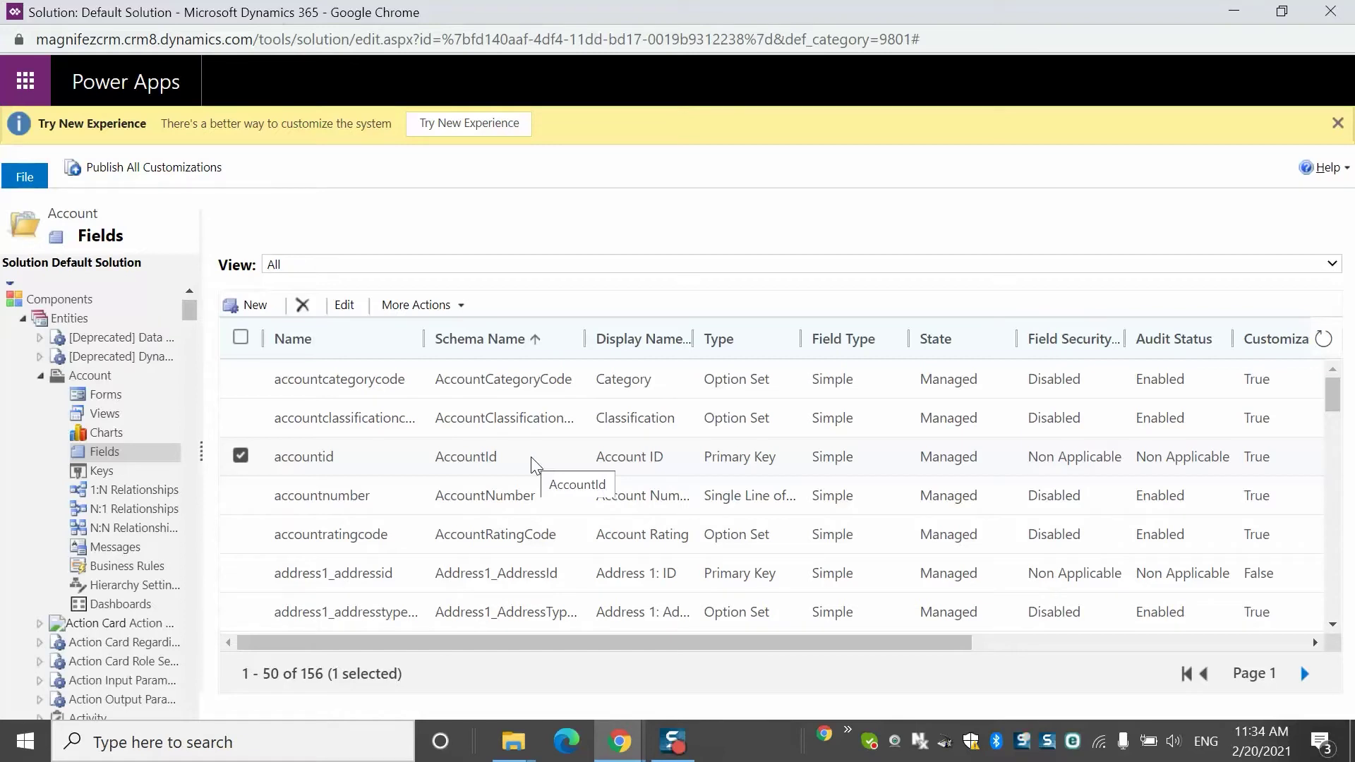
double_click(516, 463)
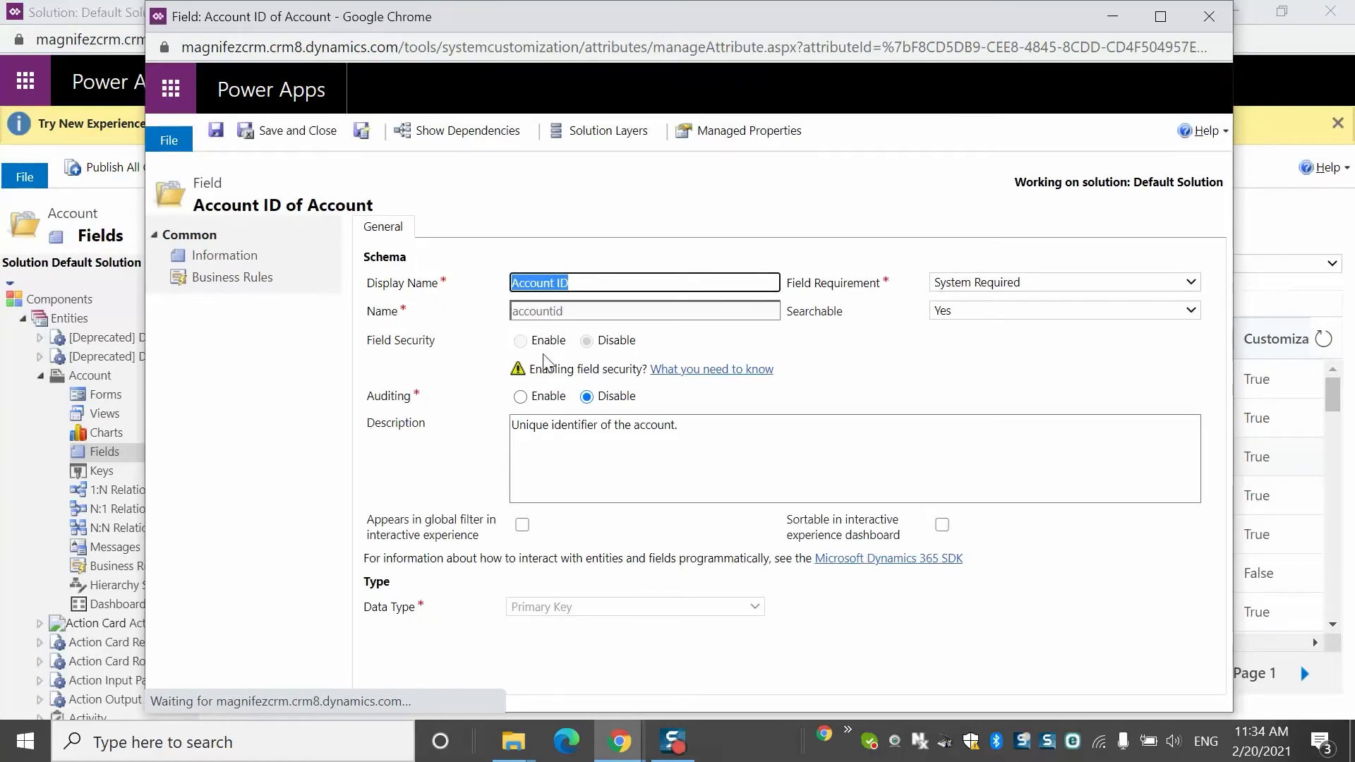
click(520, 397)
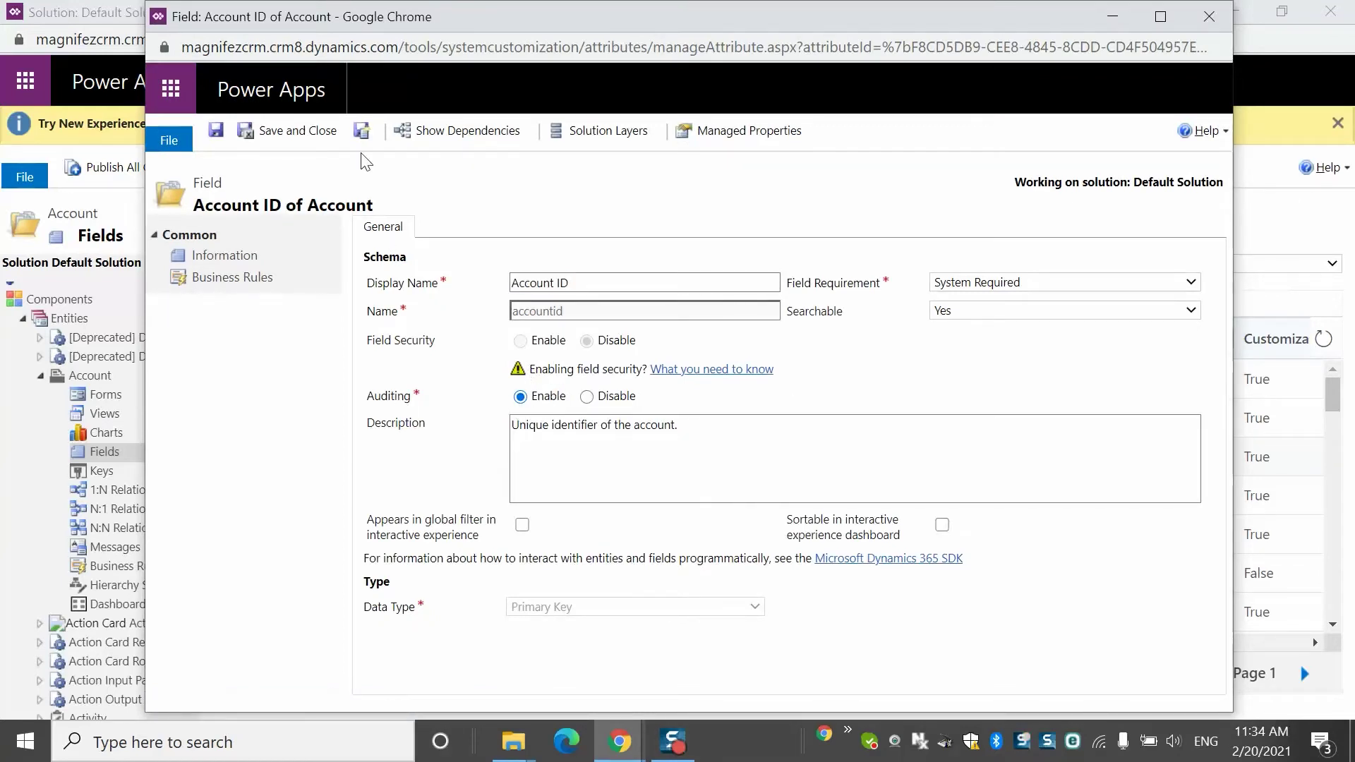
click(326, 143)
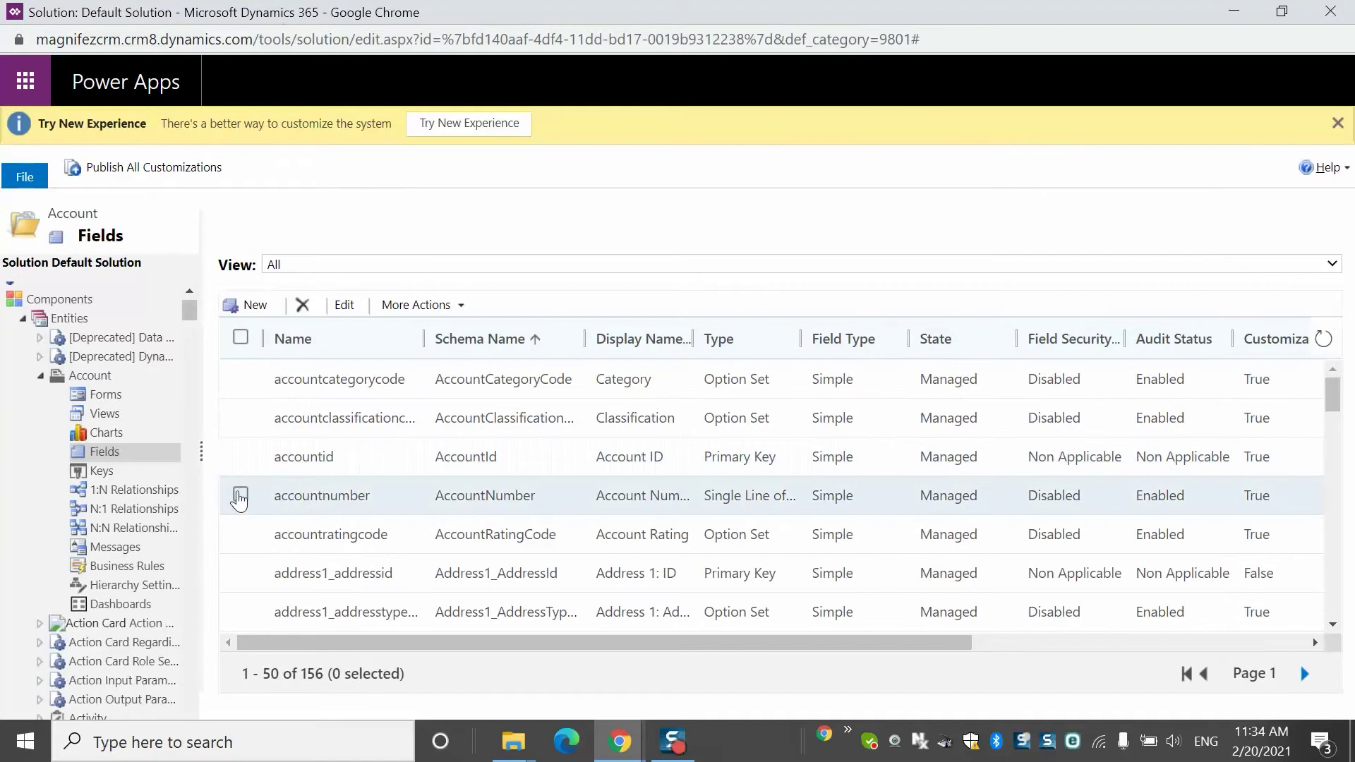
Set auditing to Enabled for the accountnumber, accountratingcode and accountcategorycode fields together and save
click(240, 495)
click(239, 534)
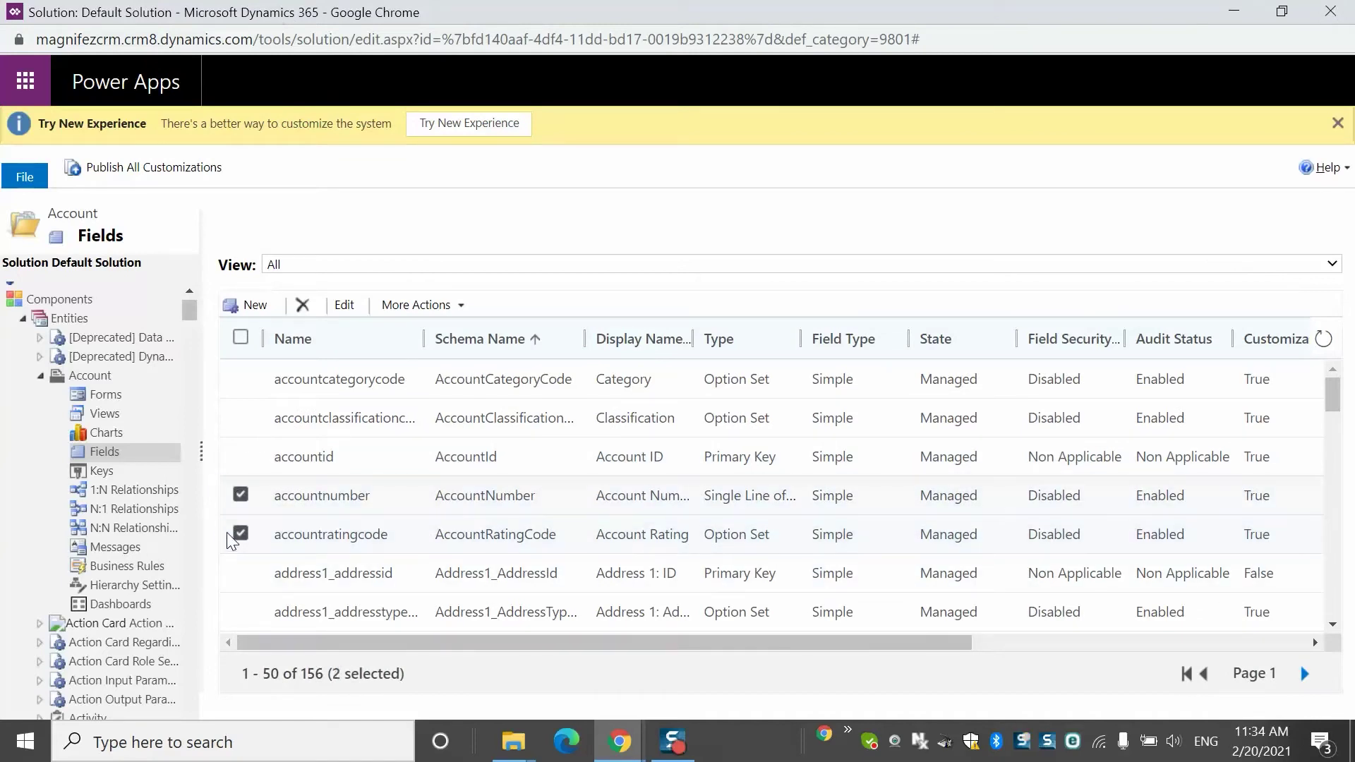
drag(1332, 395, 1311, 305)
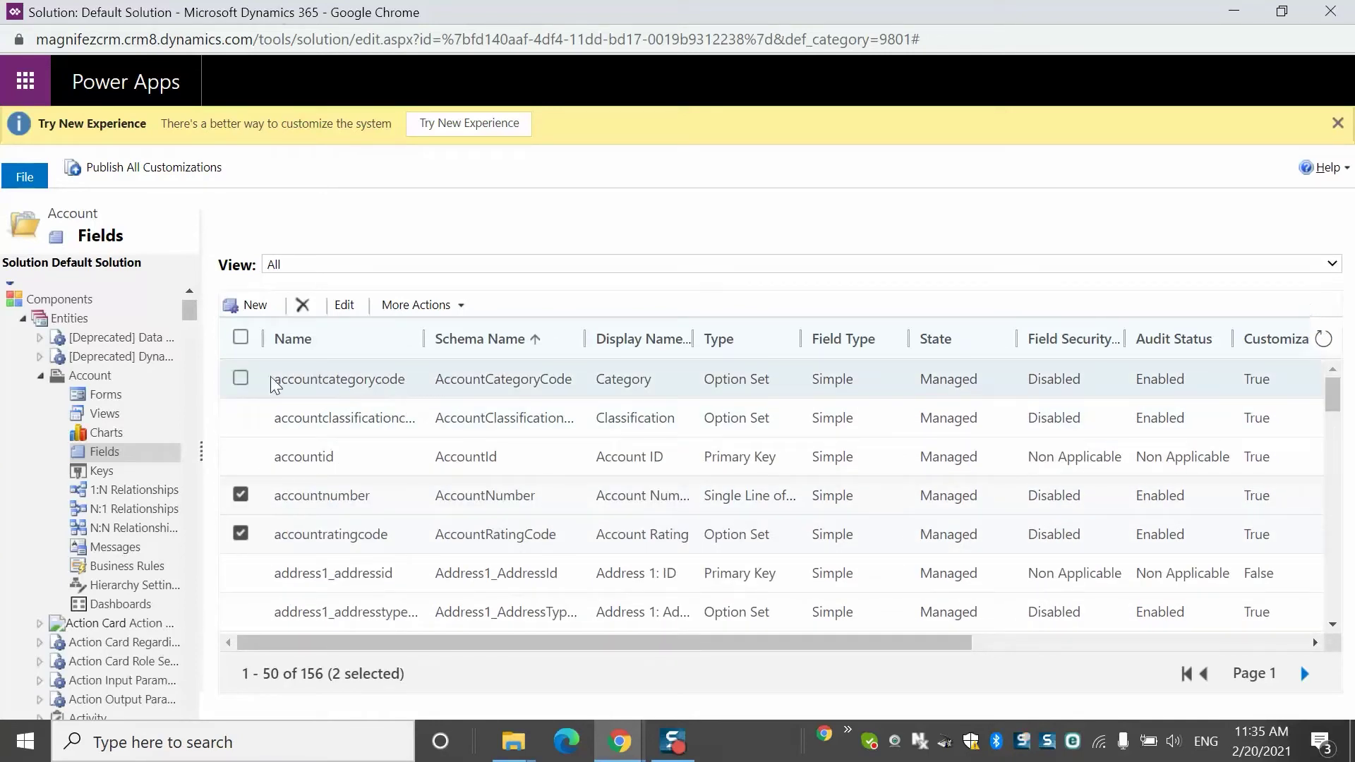
click(241, 378)
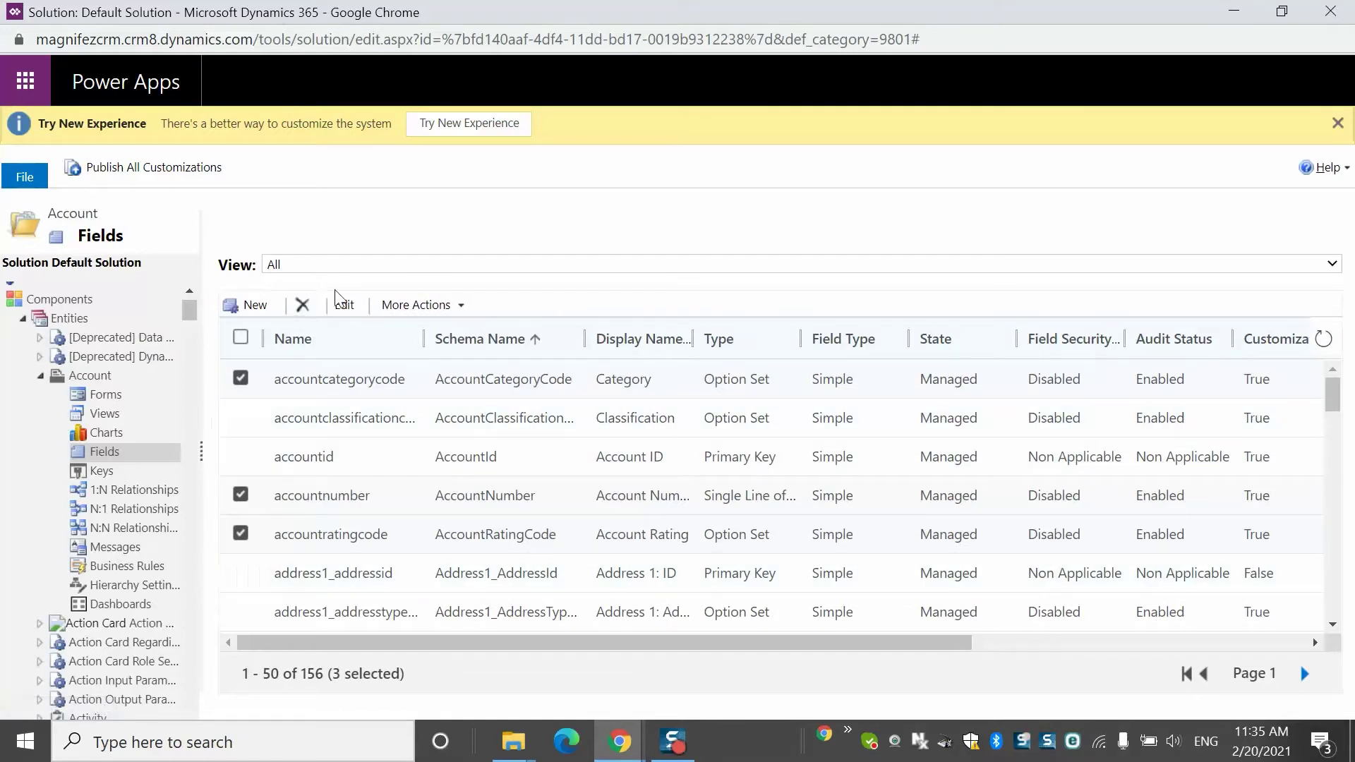
click(347, 305)
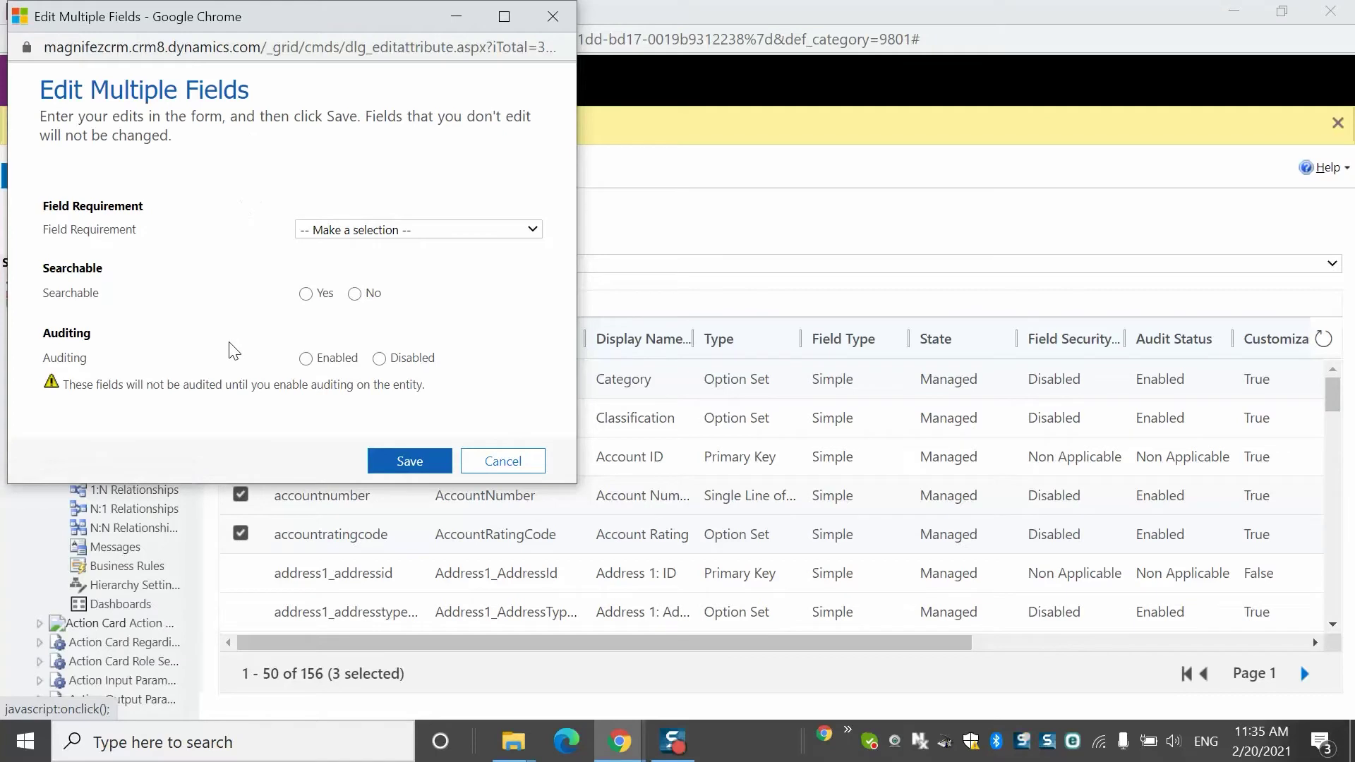
click(306, 359)
click(438, 465)
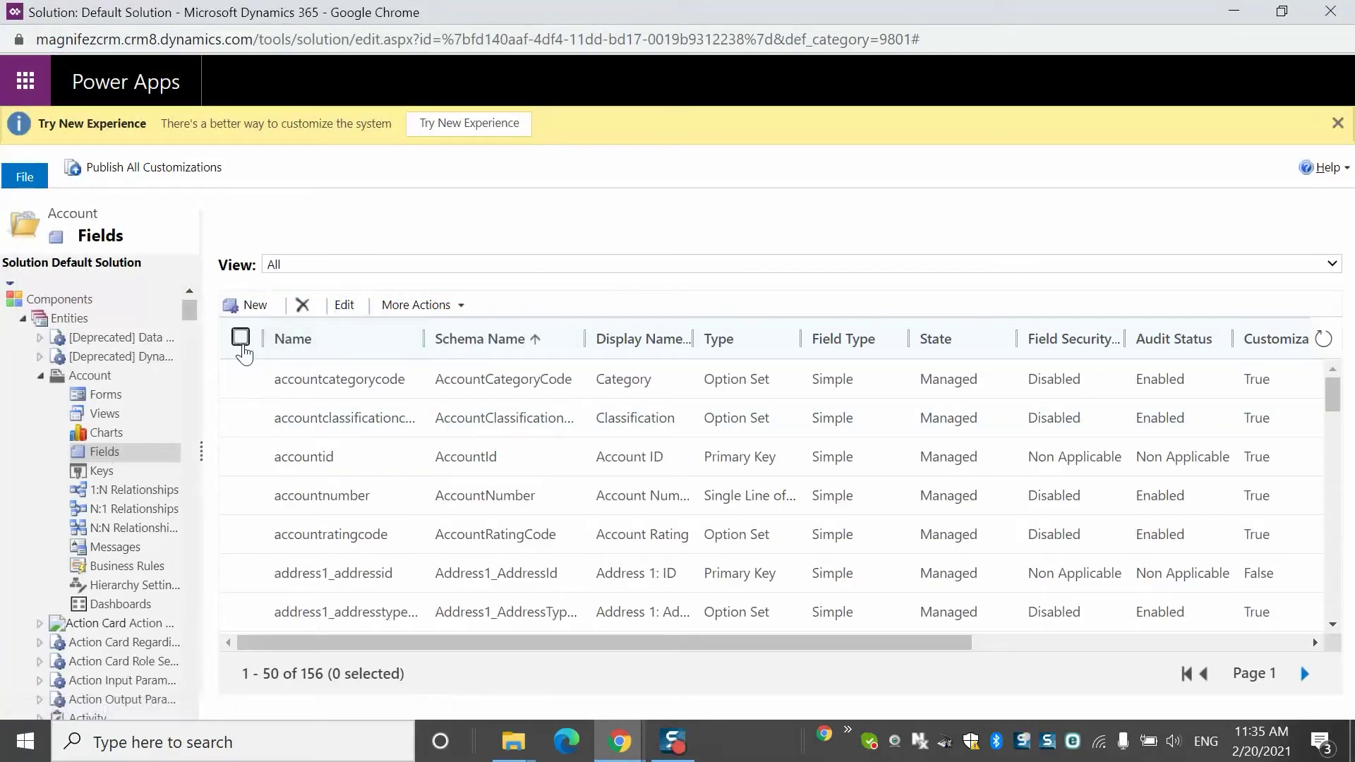
click(240, 337)
click(241, 337)
click(240, 572)
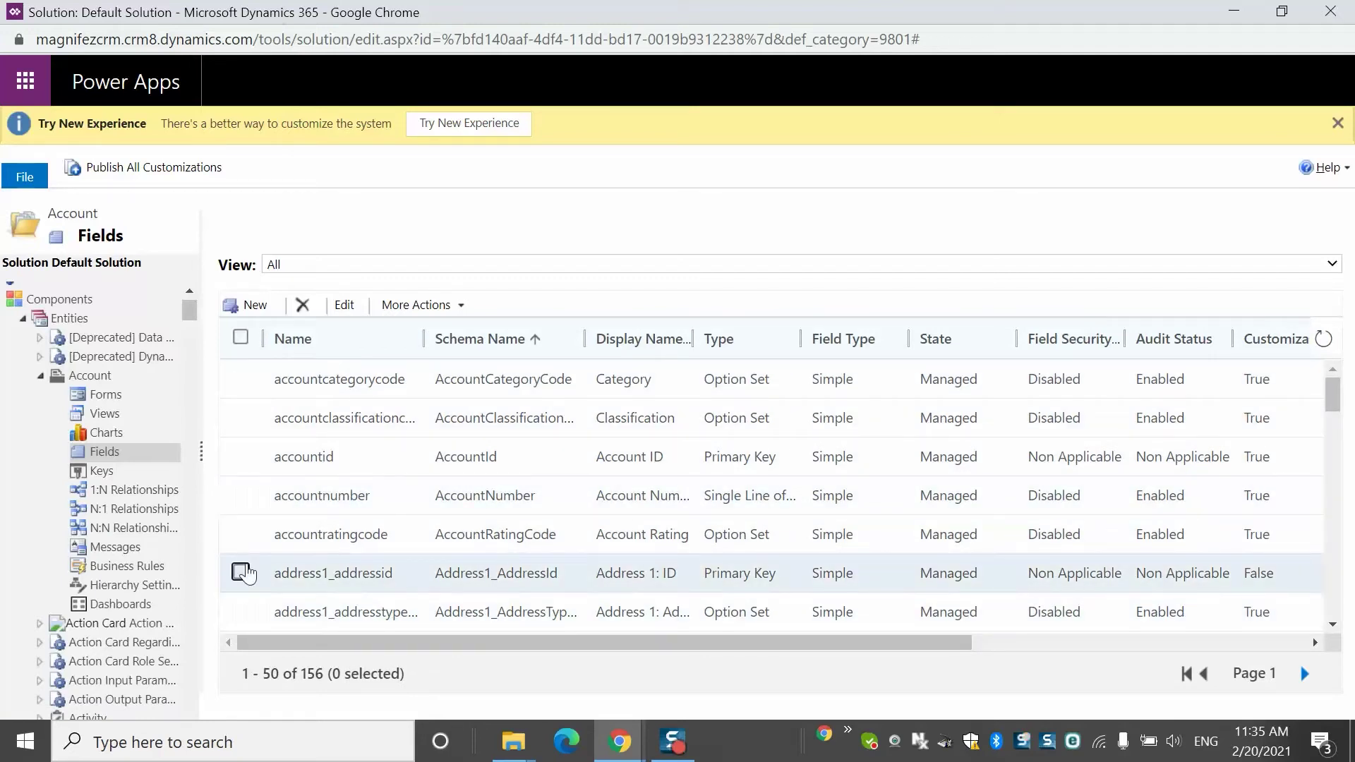
click(240, 456)
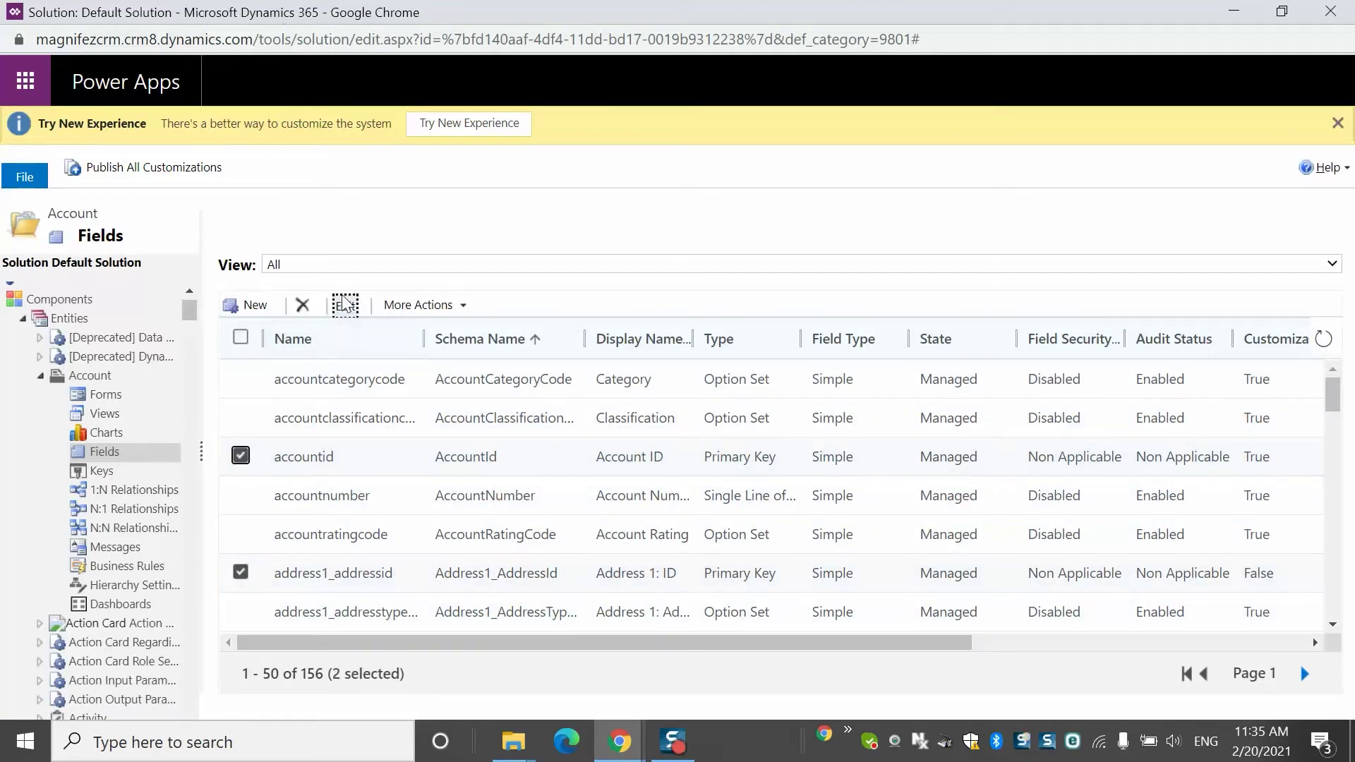
click(242, 338)
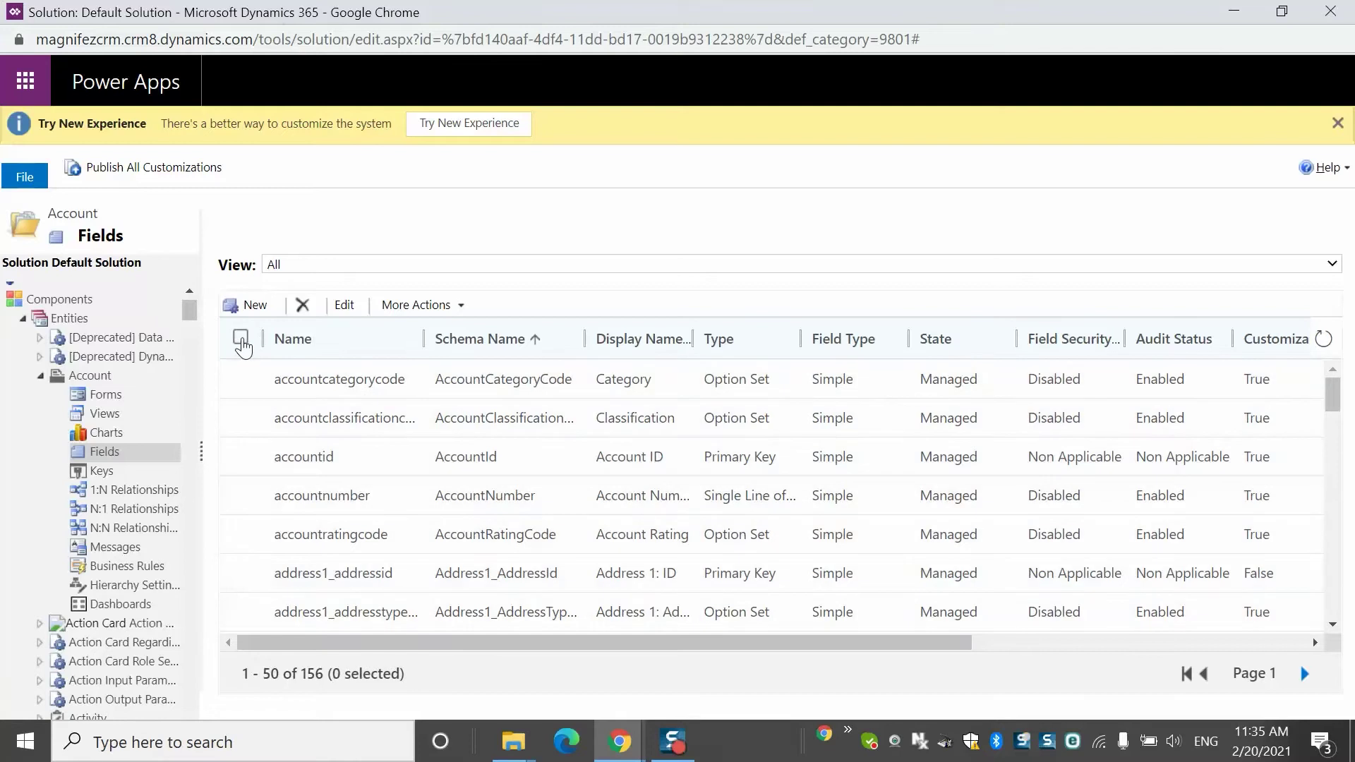
Leave the solution's field list and open Audit Log Management in the auditing area
click(240, 339)
click(1233, 14)
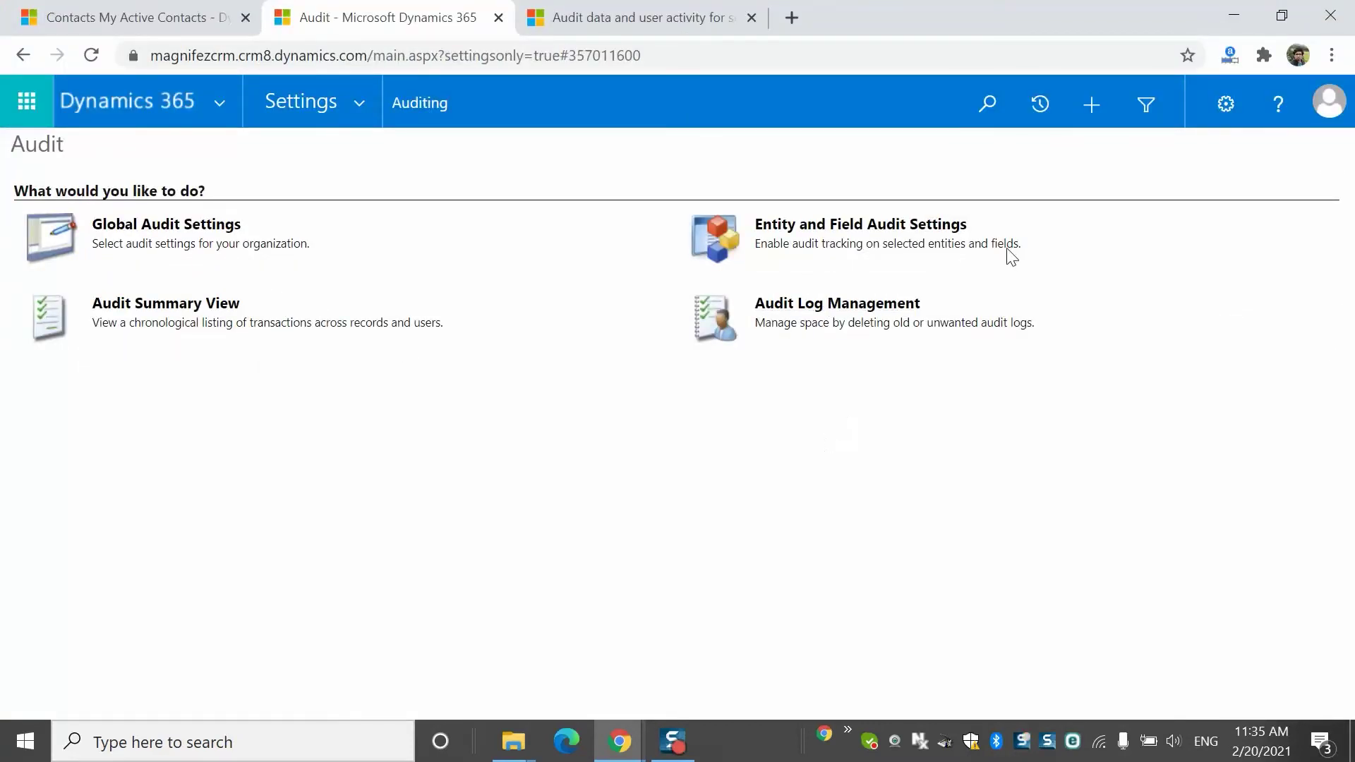
click(867, 310)
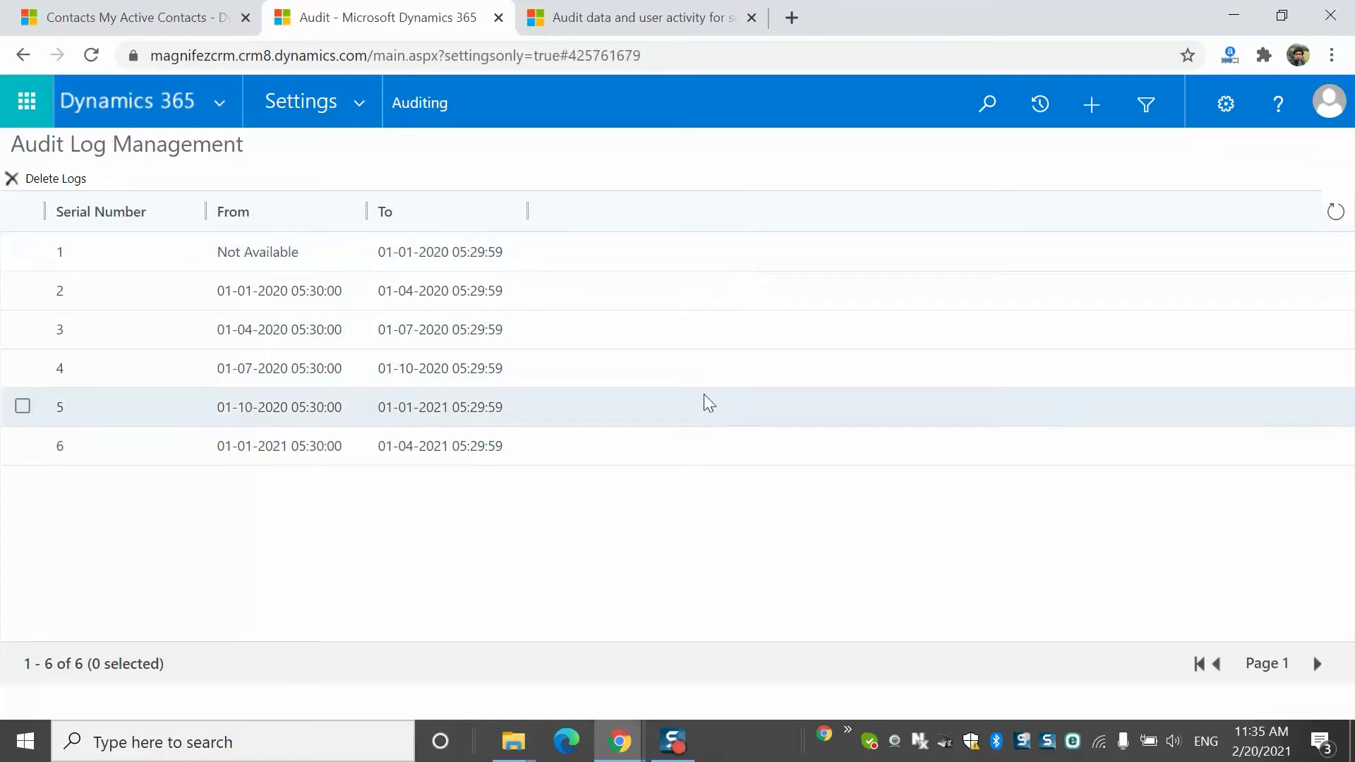
Request deletion of the first audit log, ending 01-01-2020, and cancel at the confirmation
click(608, 251)
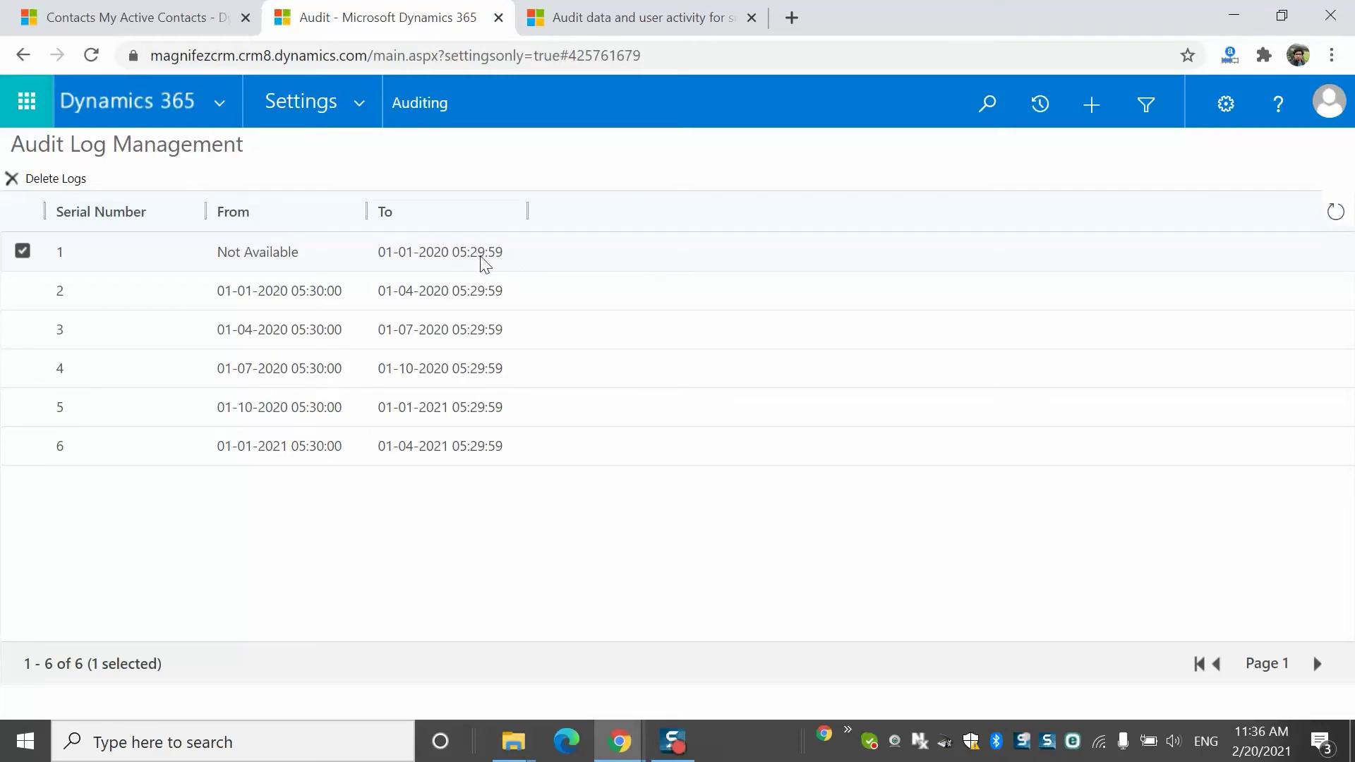
click(287, 305)
click(39, 263)
click(45, 179)
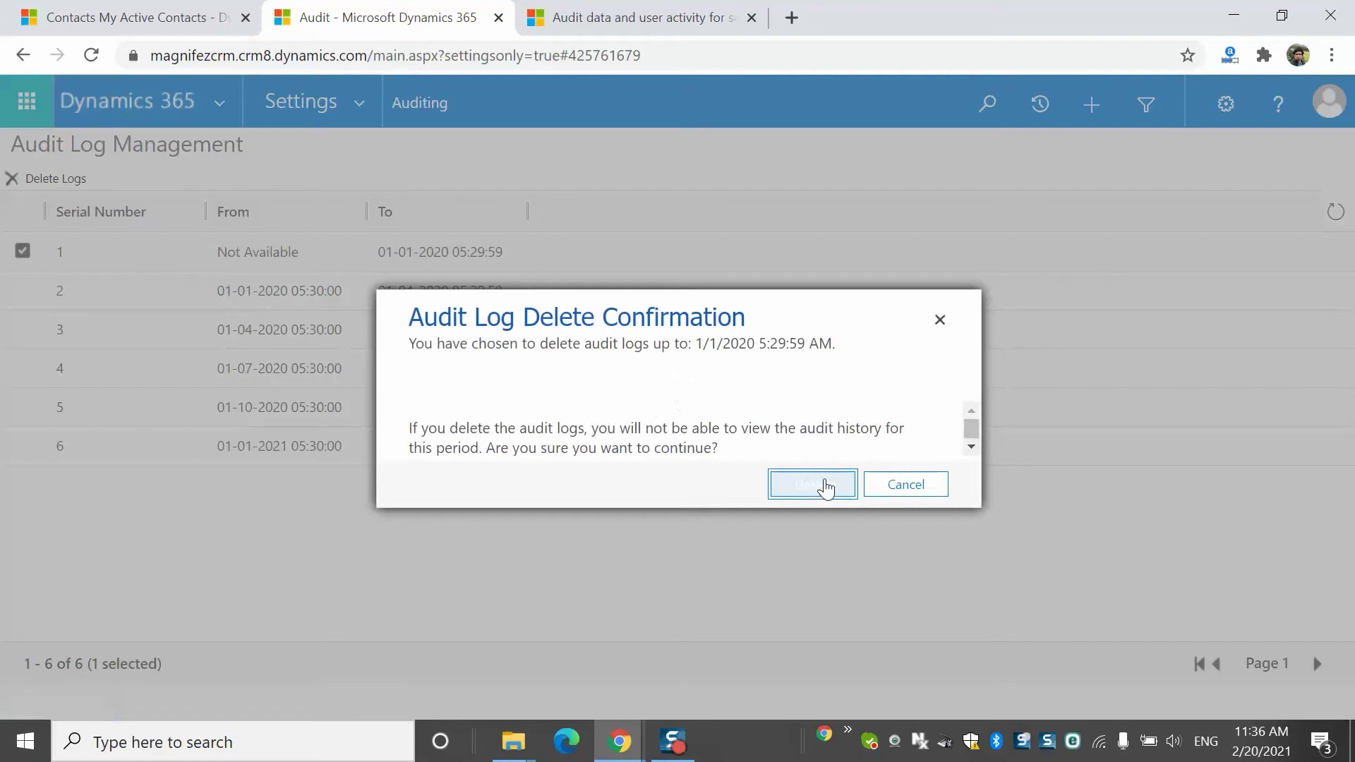
click(917, 484)
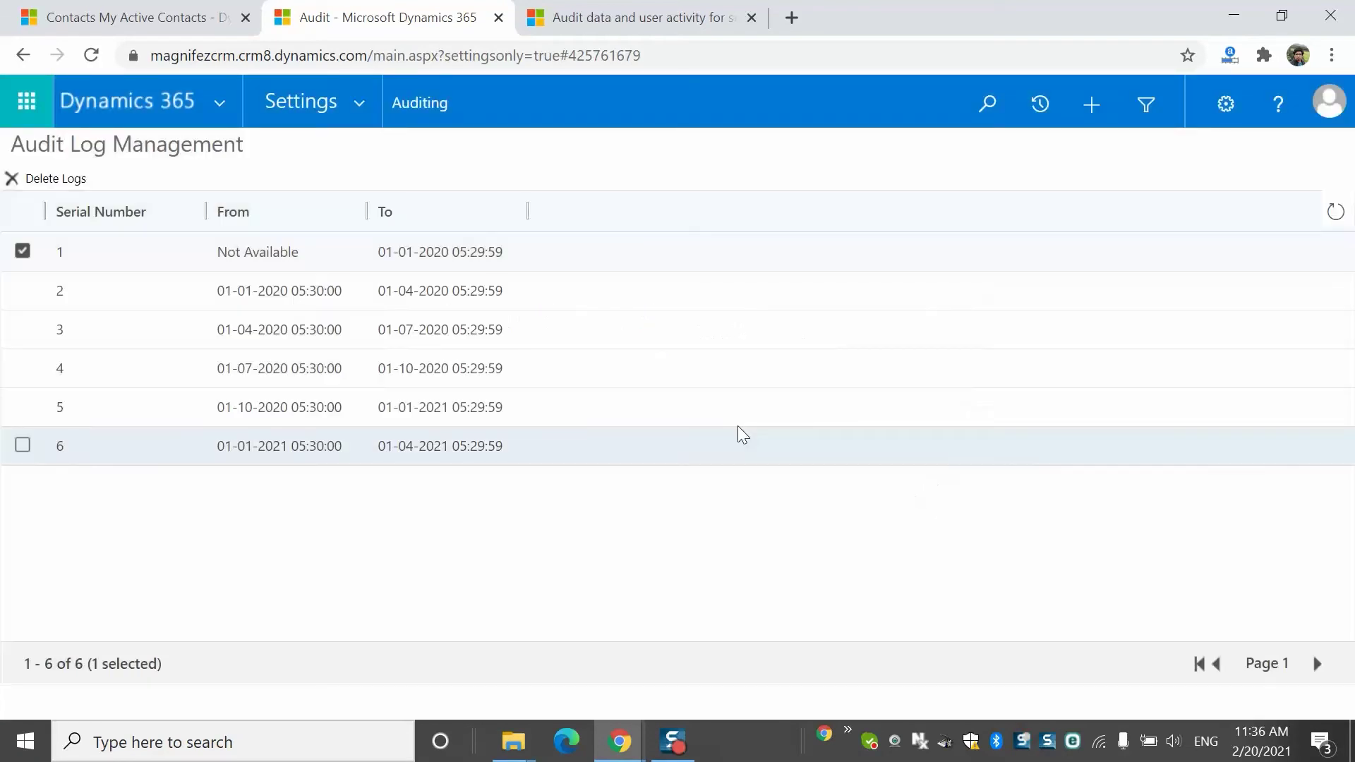
click(22, 252)
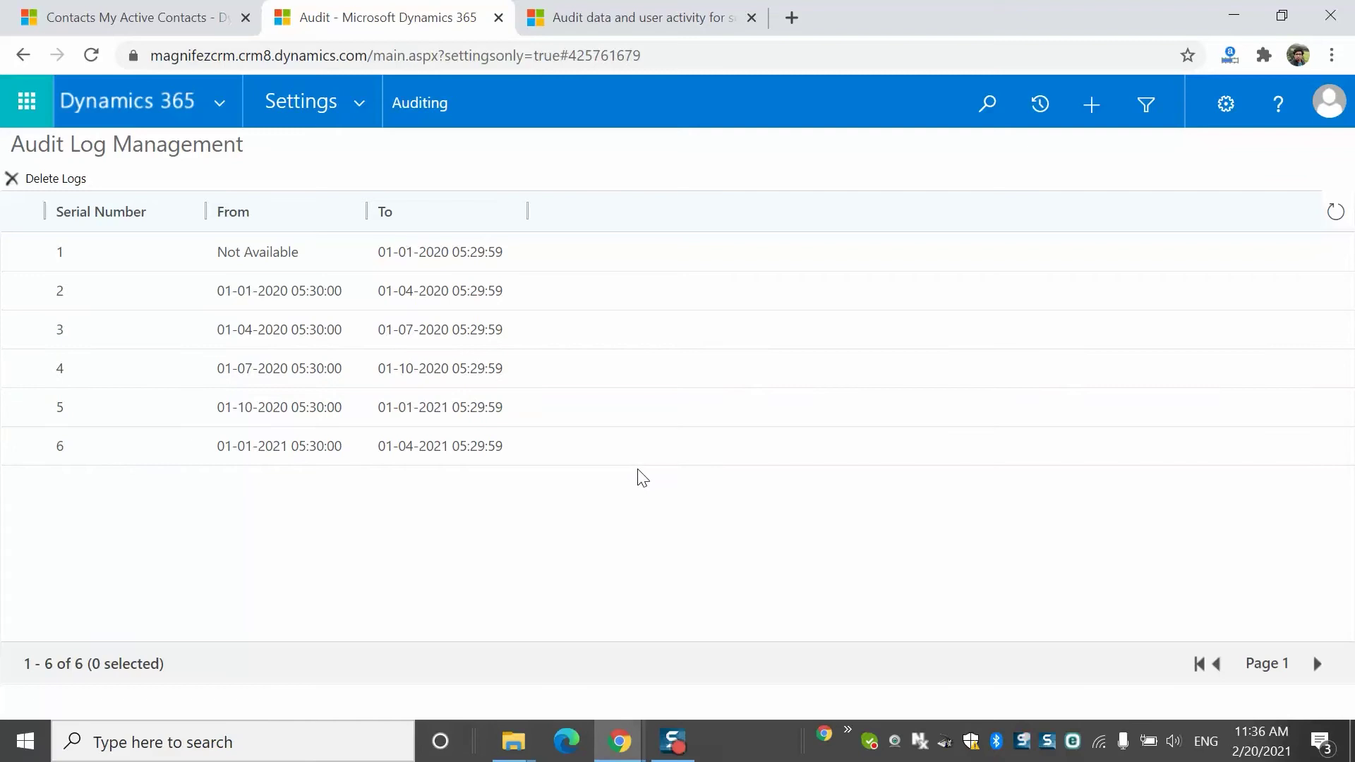
click(34, 251)
View the Audit Summary View and return to the Auditing overview
click(414, 102)
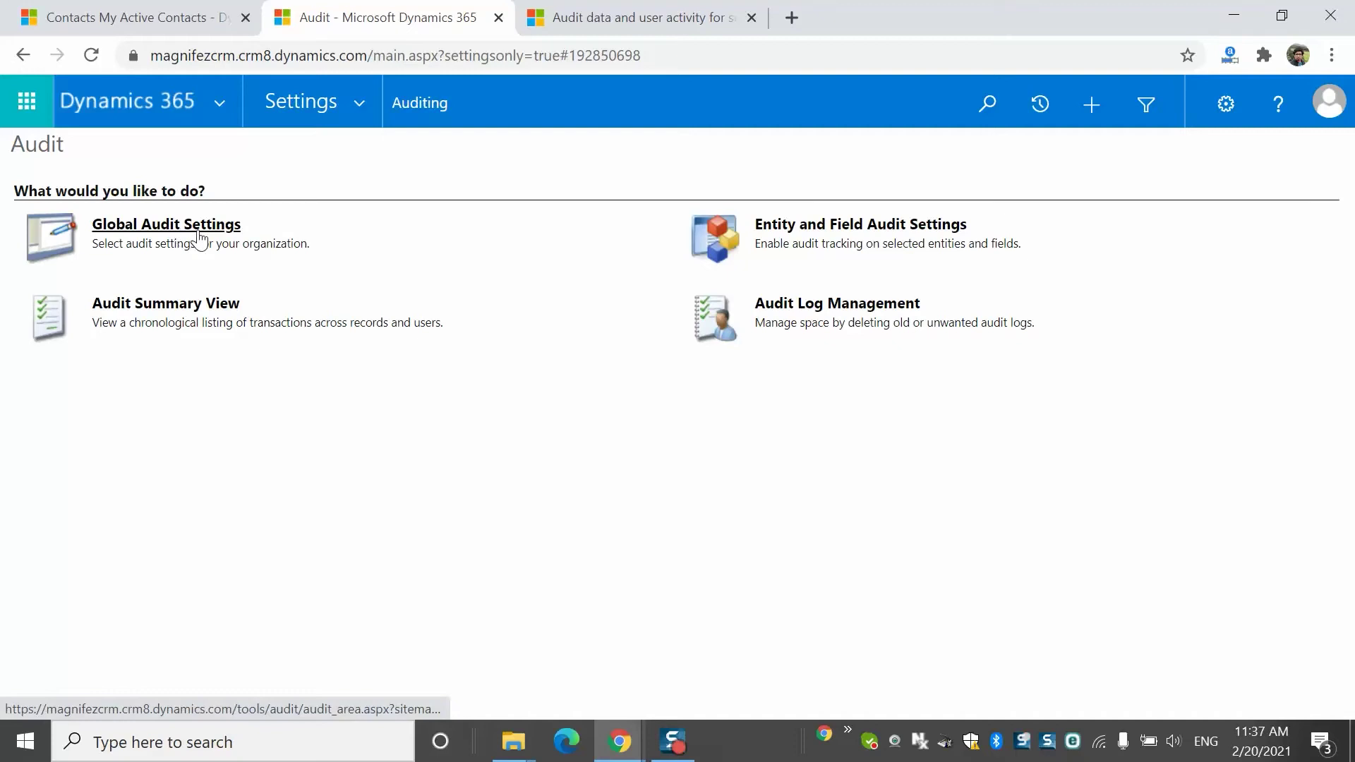
click(144, 309)
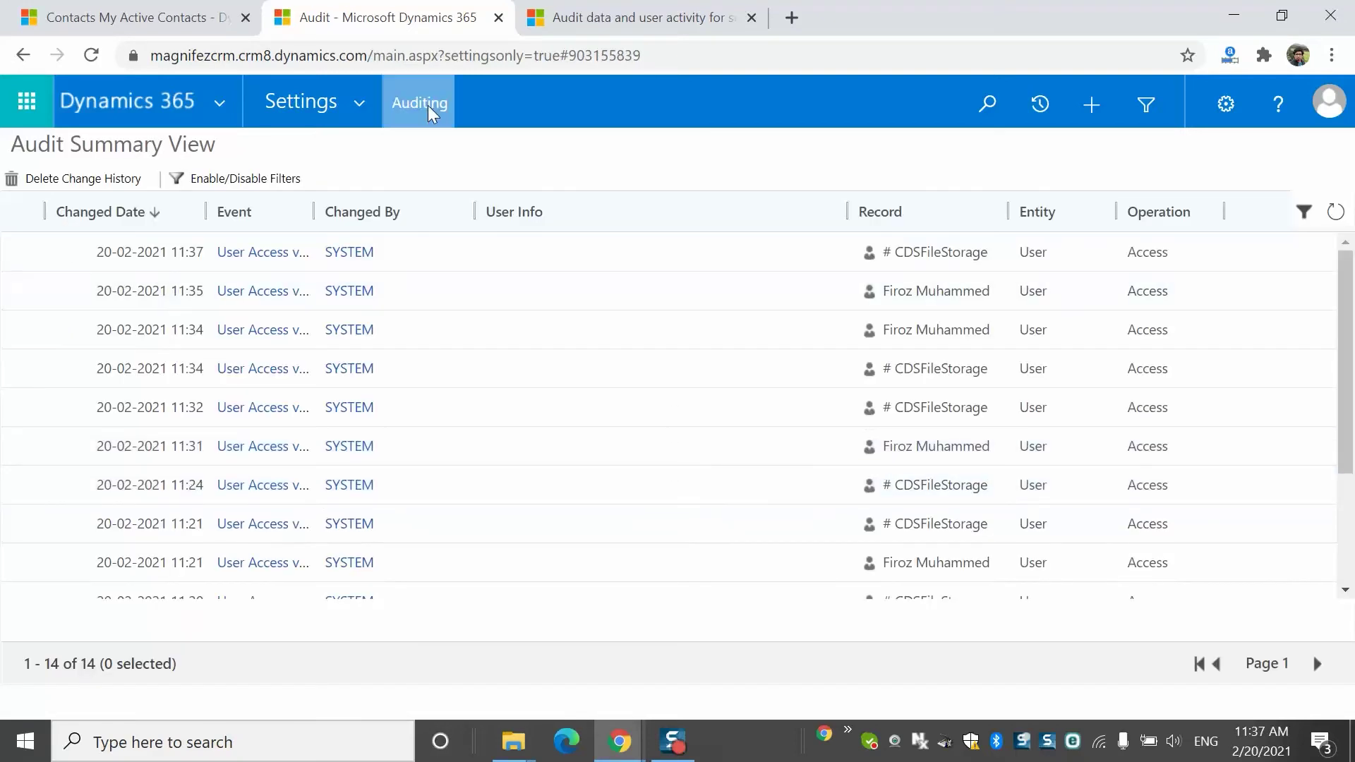
click(426, 119)
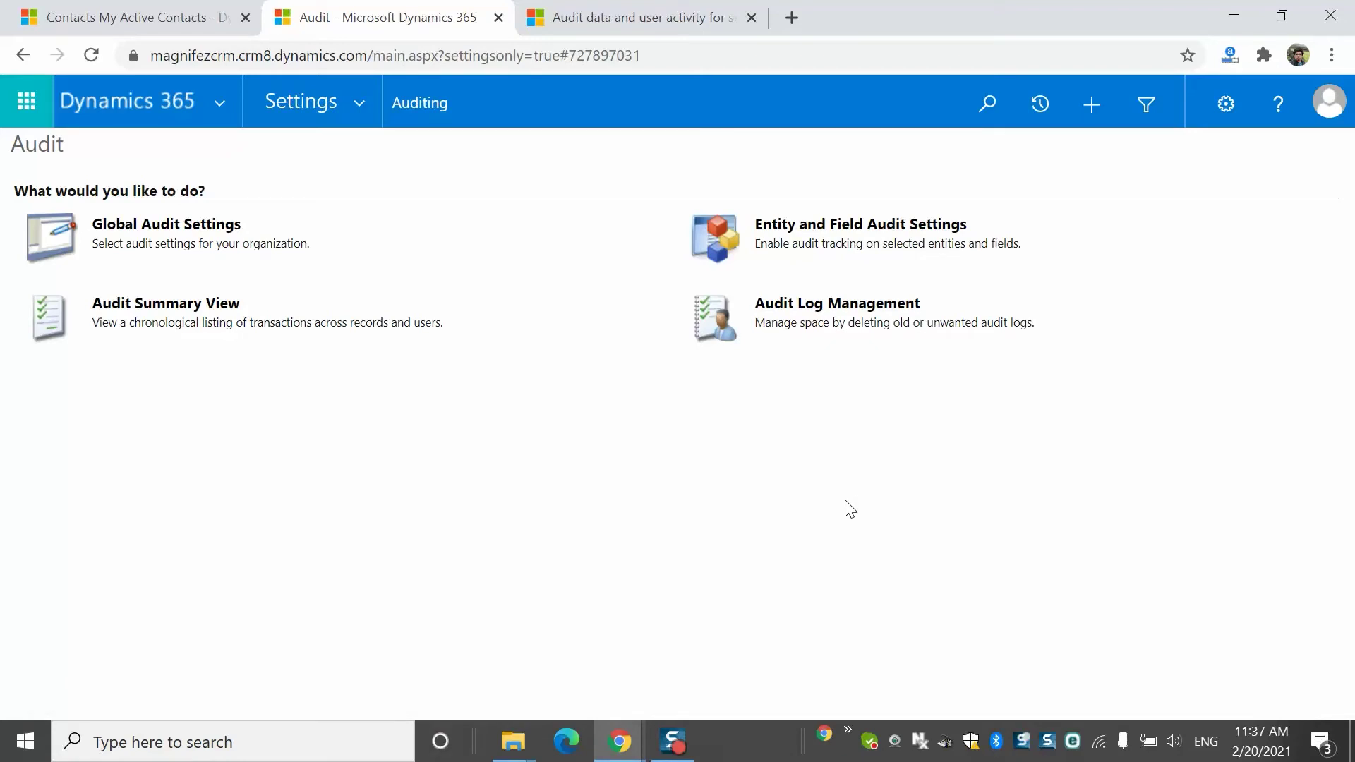
Open the Bot Author security role, examine the audit-related Miscellaneous Privileges under Core Records, and close the role
click(366, 103)
click(570, 360)
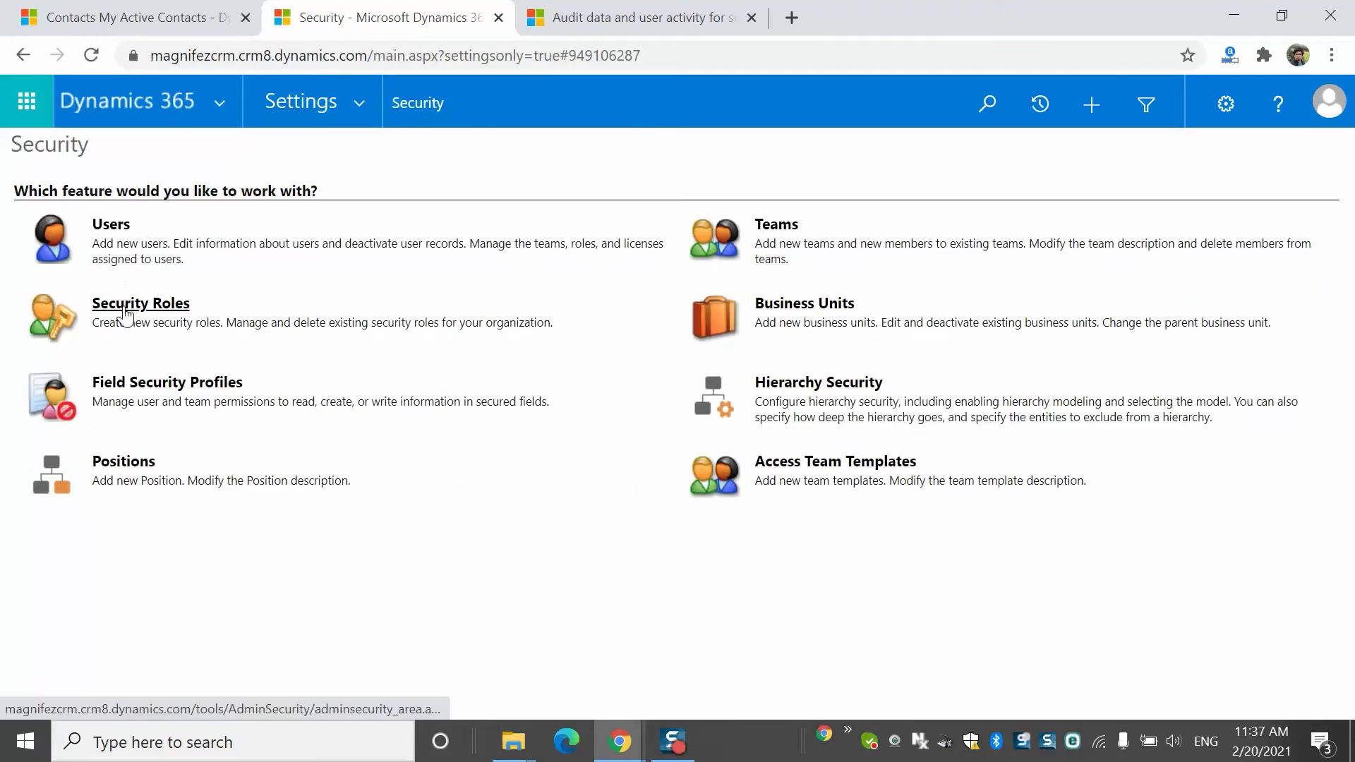
click(125, 310)
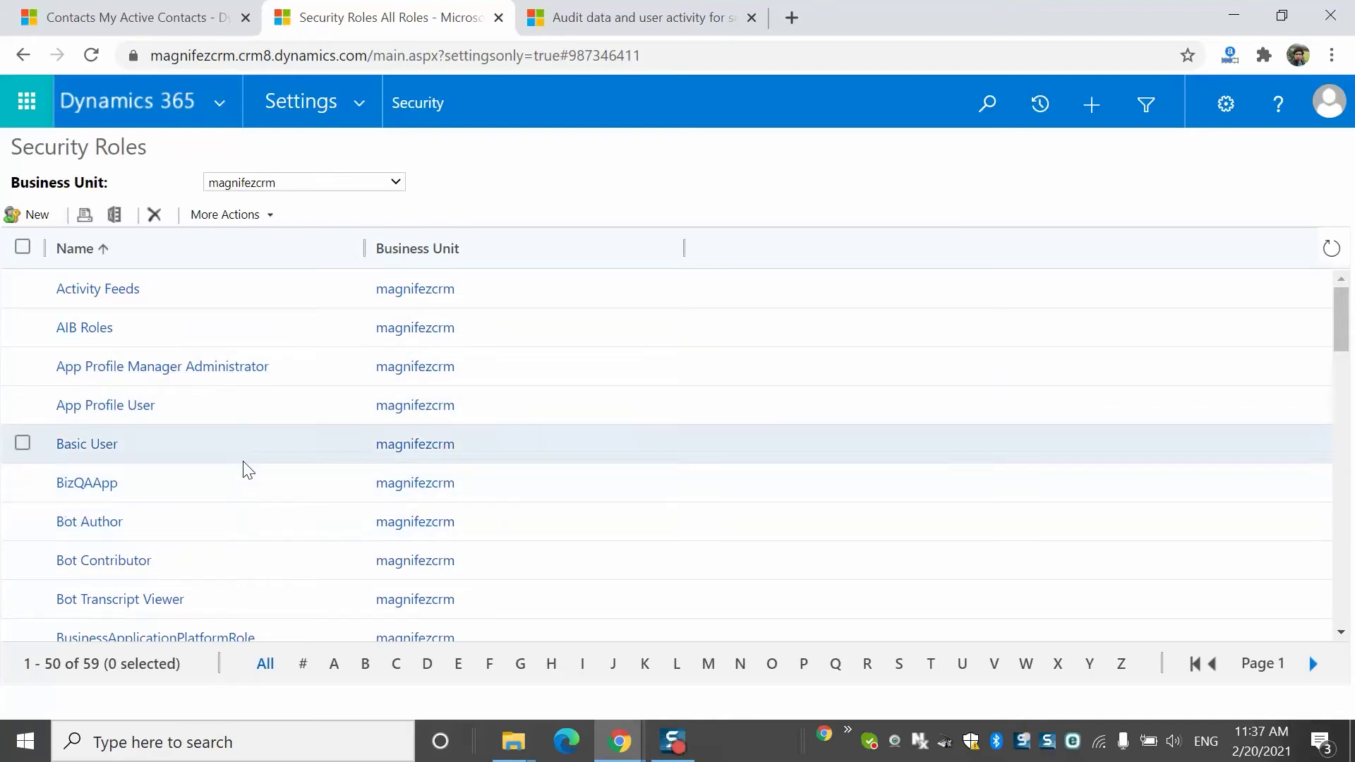
double_click(225, 542)
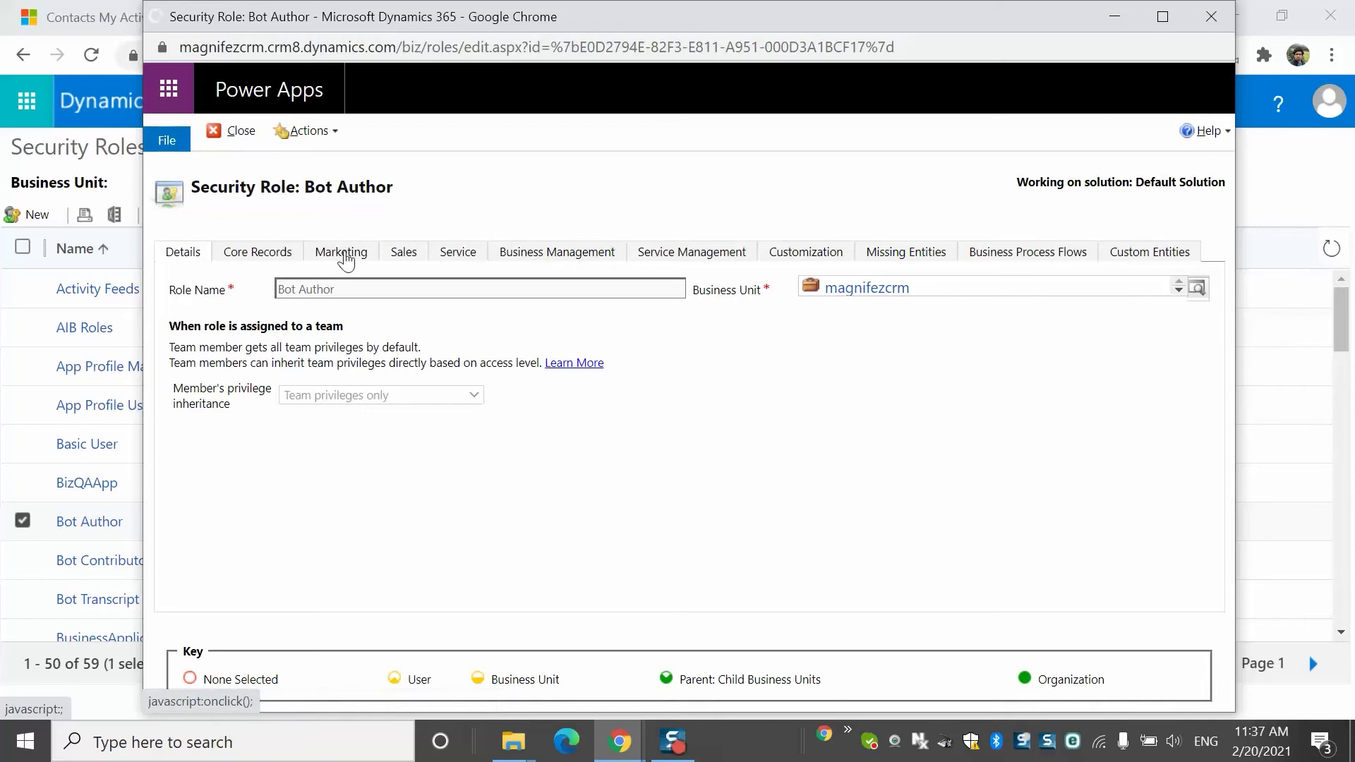
click(275, 260)
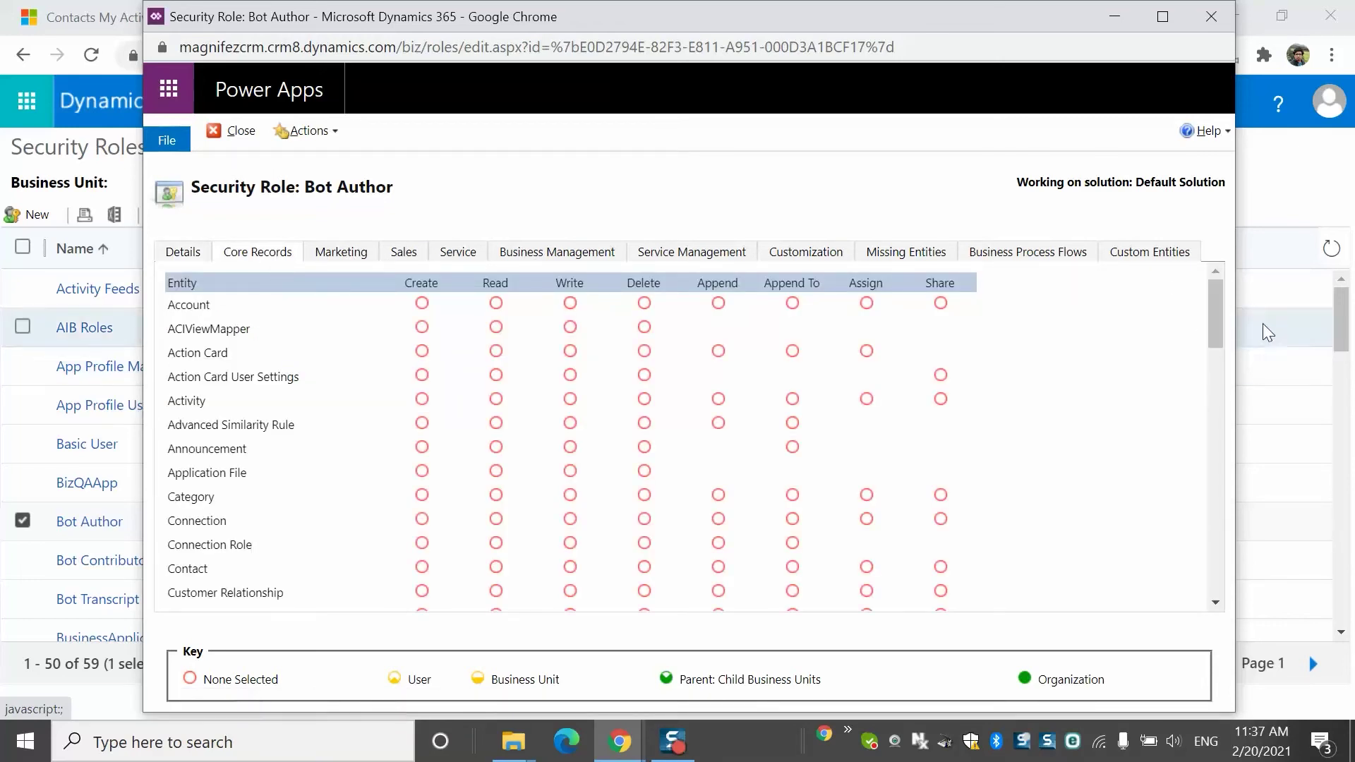
drag(1213, 308, 1224, 646)
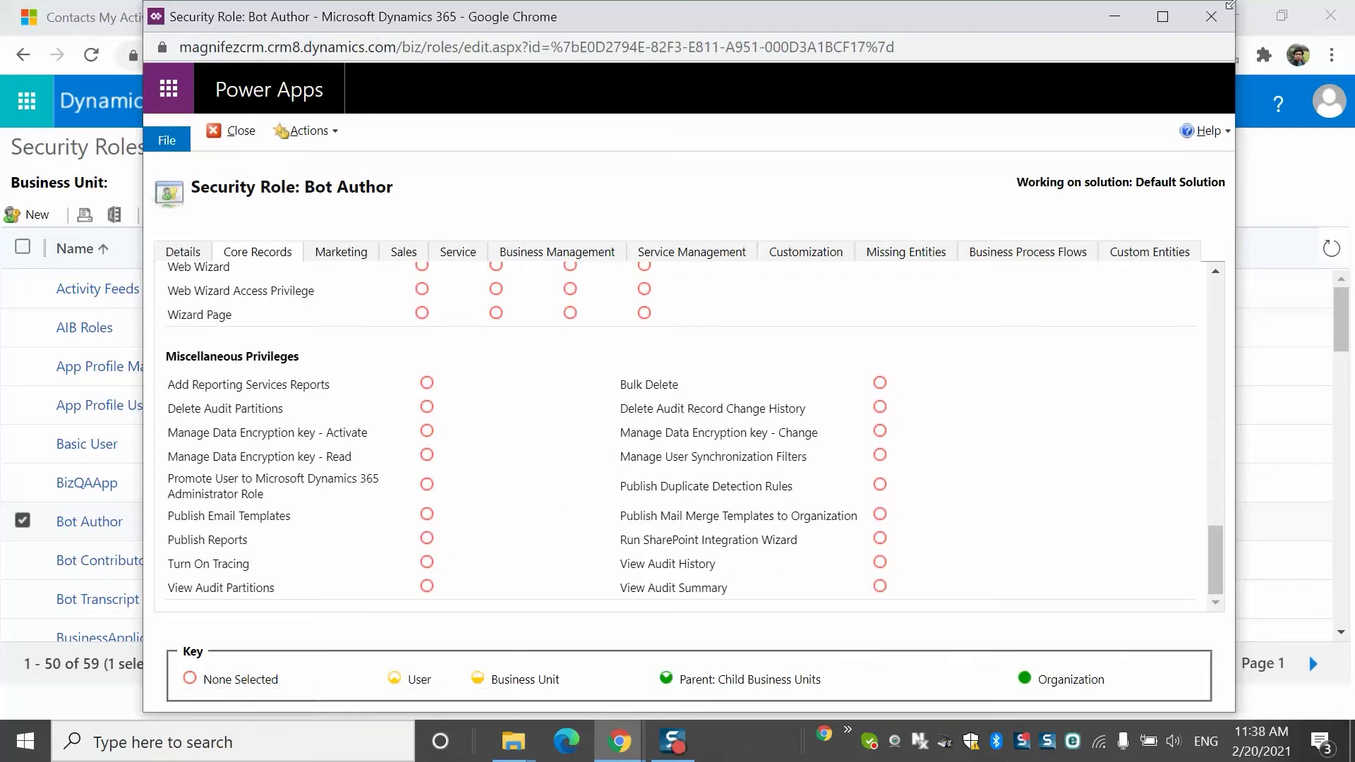
click(1212, 21)
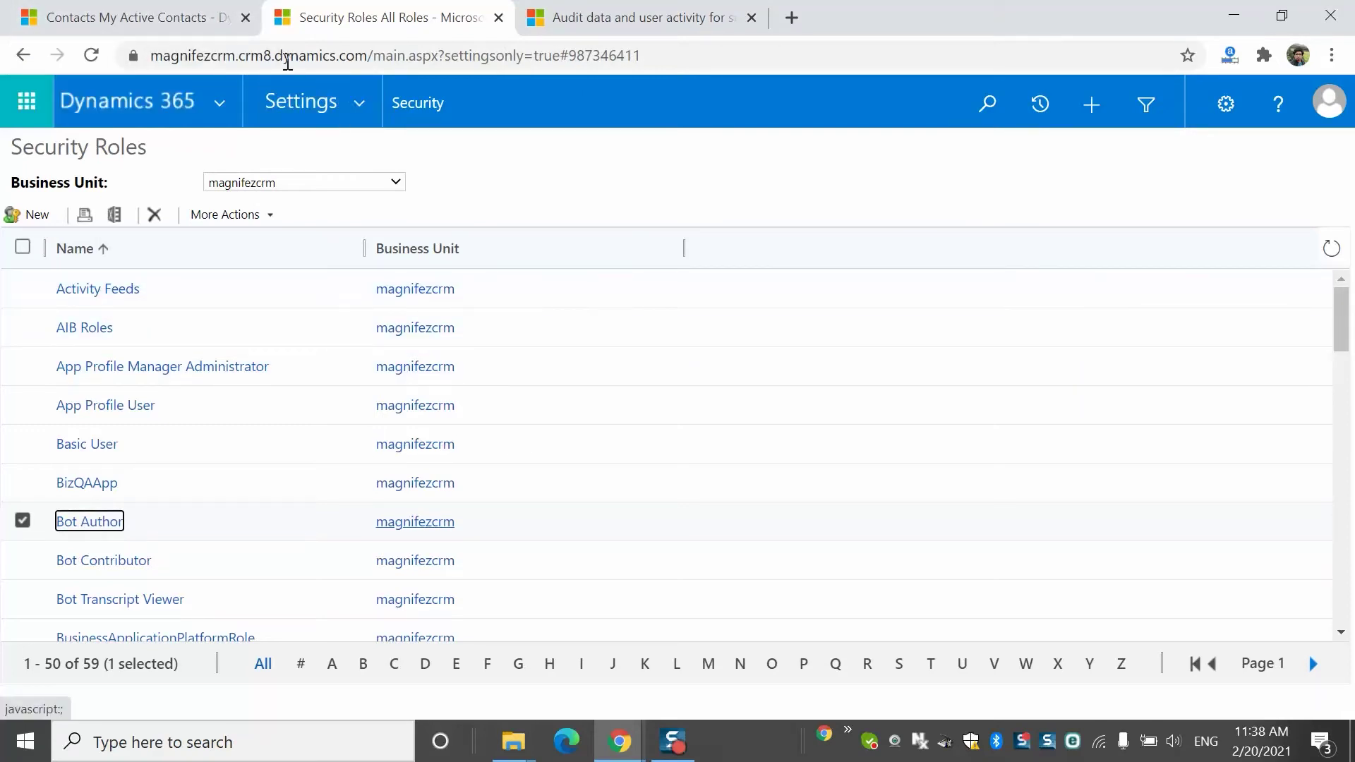
Switch to the Sales app and show the Audit History of the A. Datum Corporation (sample) account
click(177, 15)
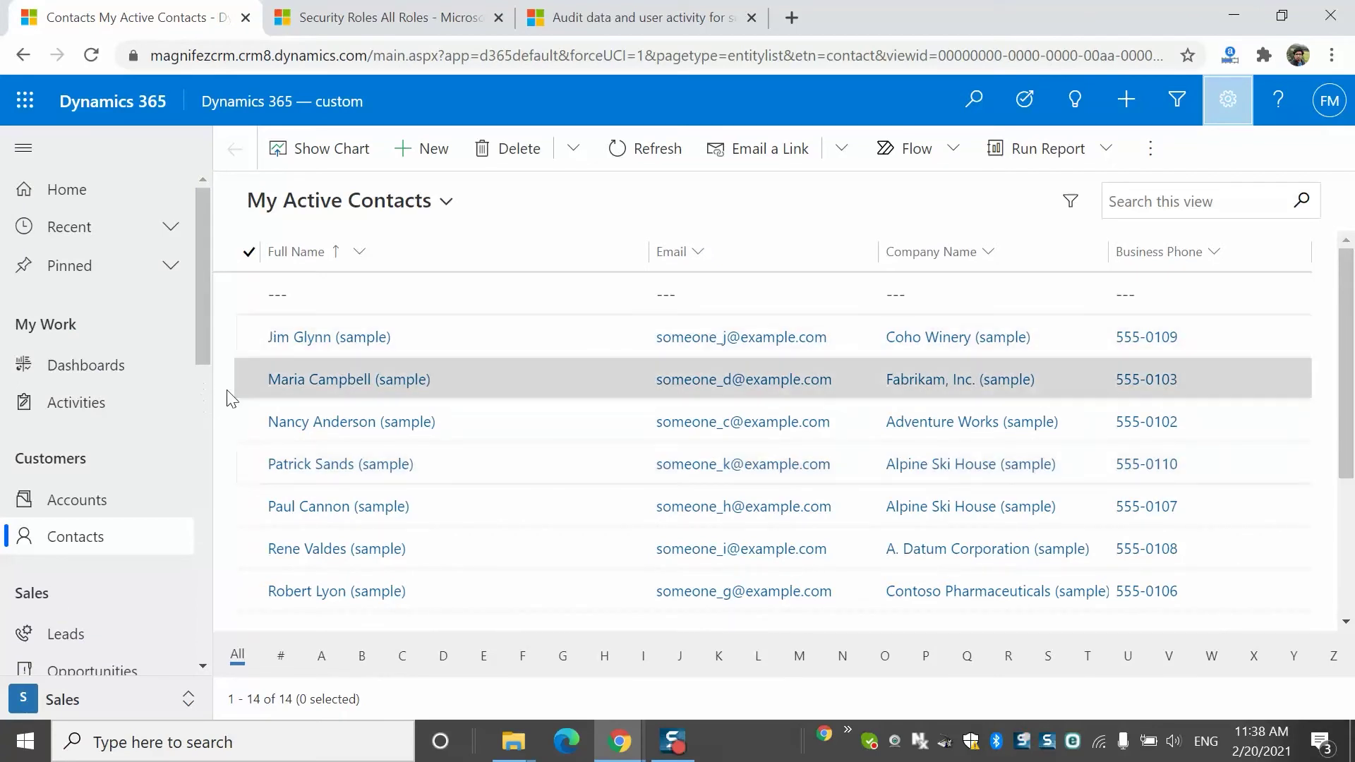
click(104, 500)
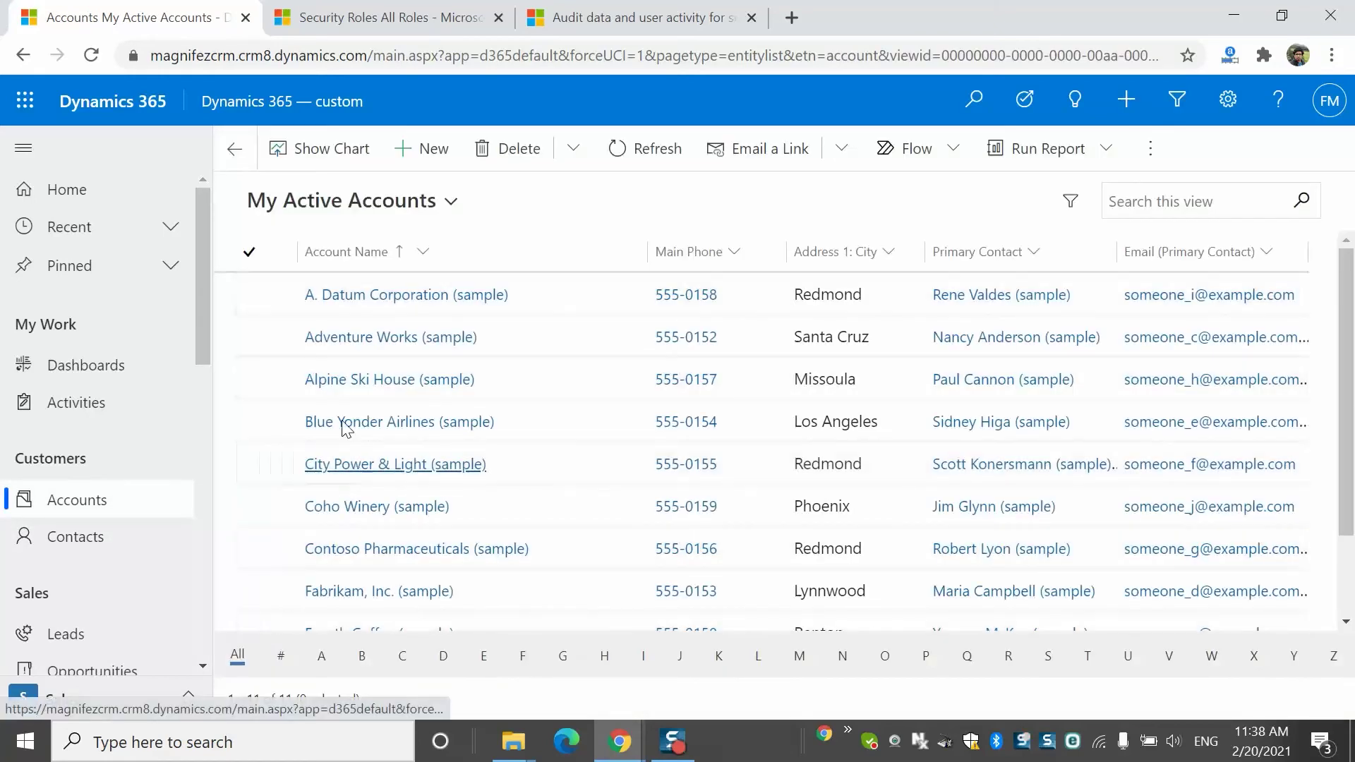
click(402, 296)
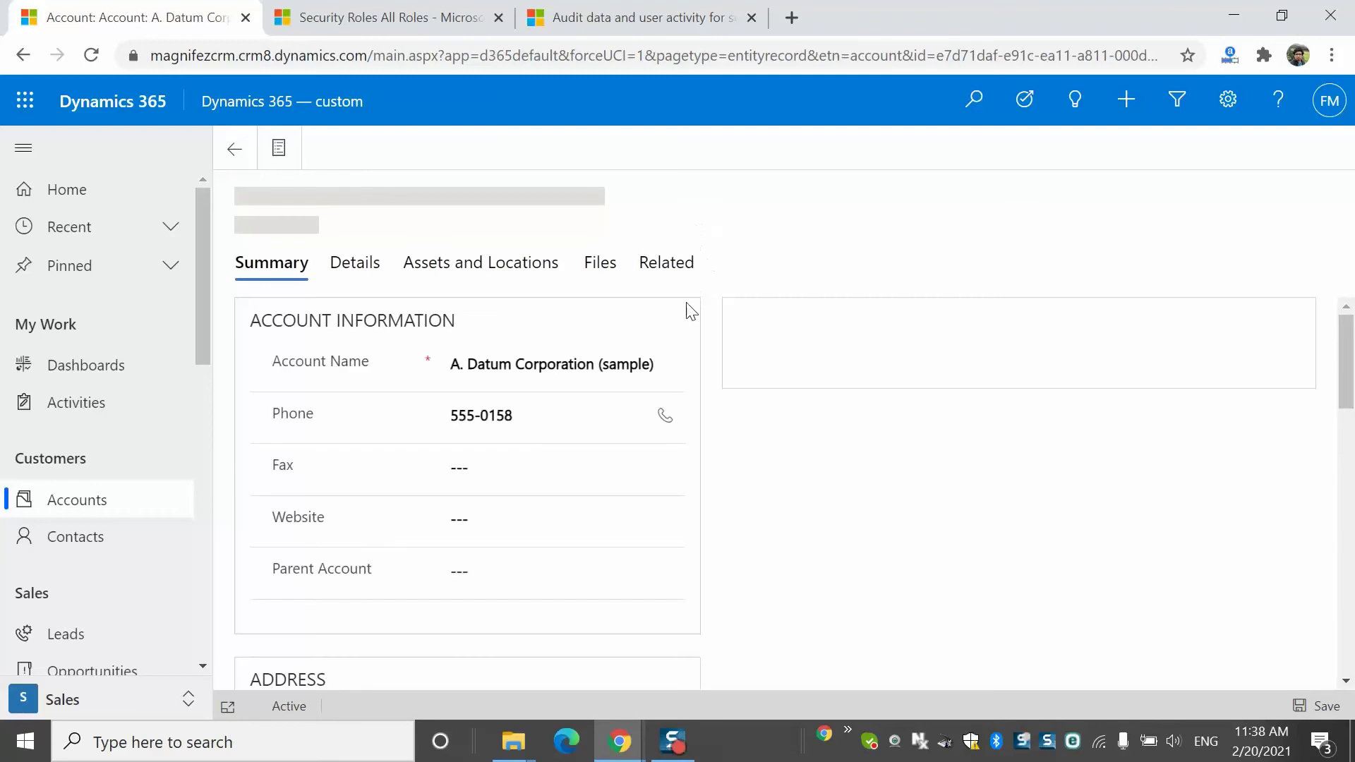
click(666, 270)
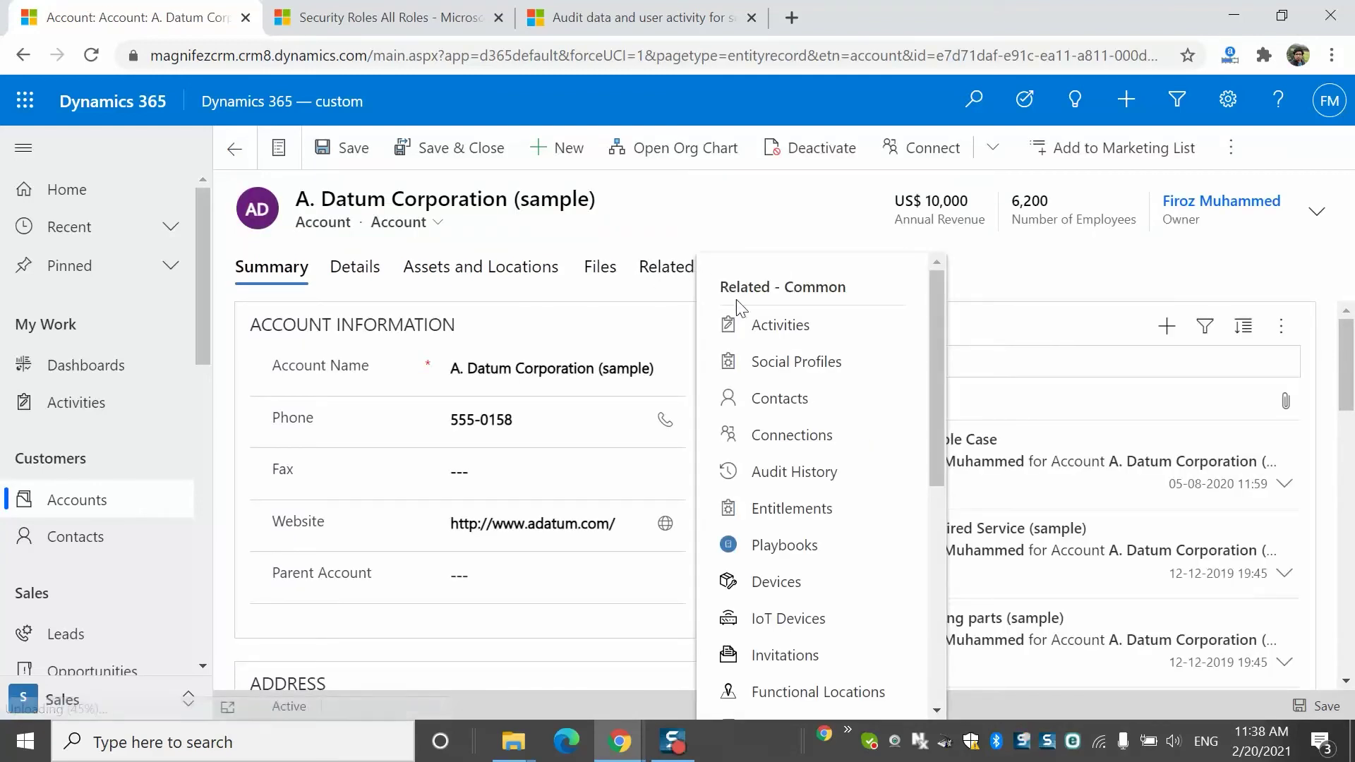
click(809, 476)
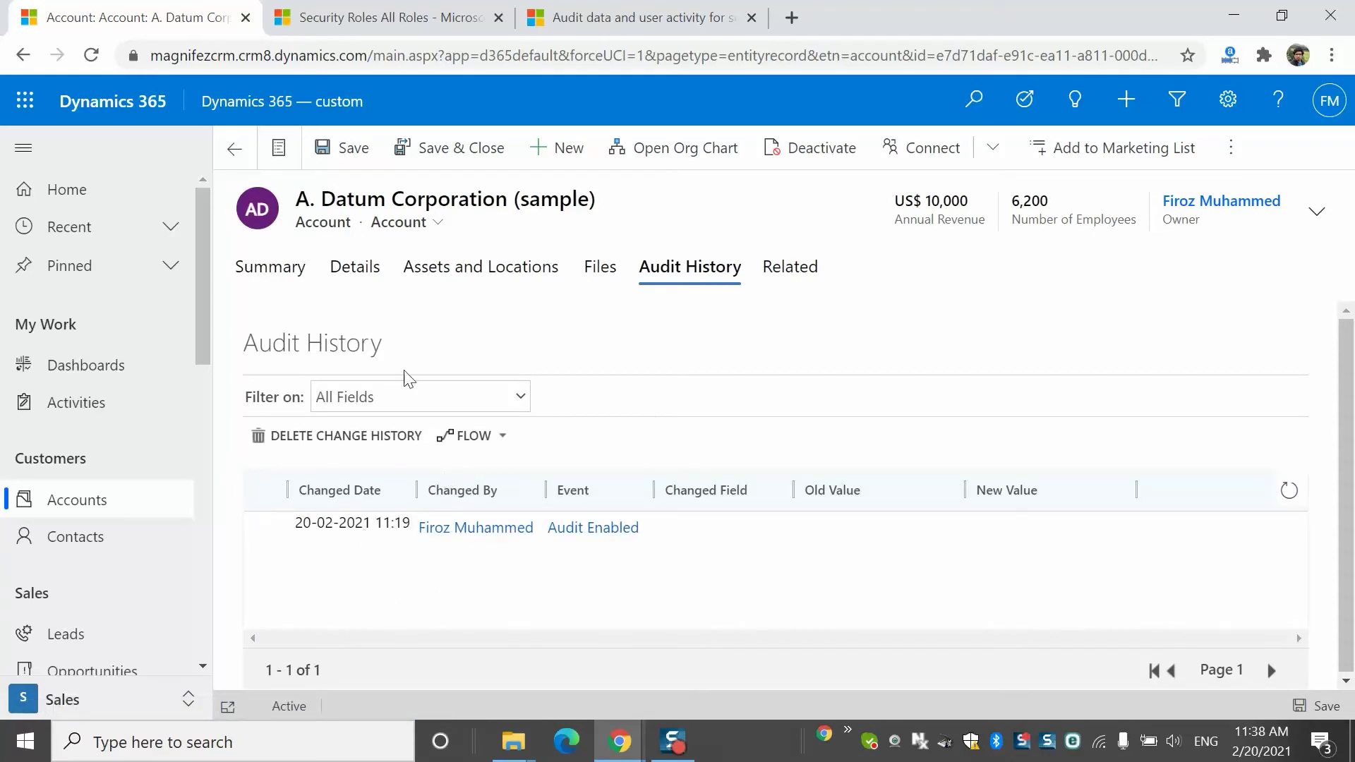
Change the account's phone number, fill in its fax number, and set its Parent Account to Blue Yonder Airlines (sample)
click(283, 276)
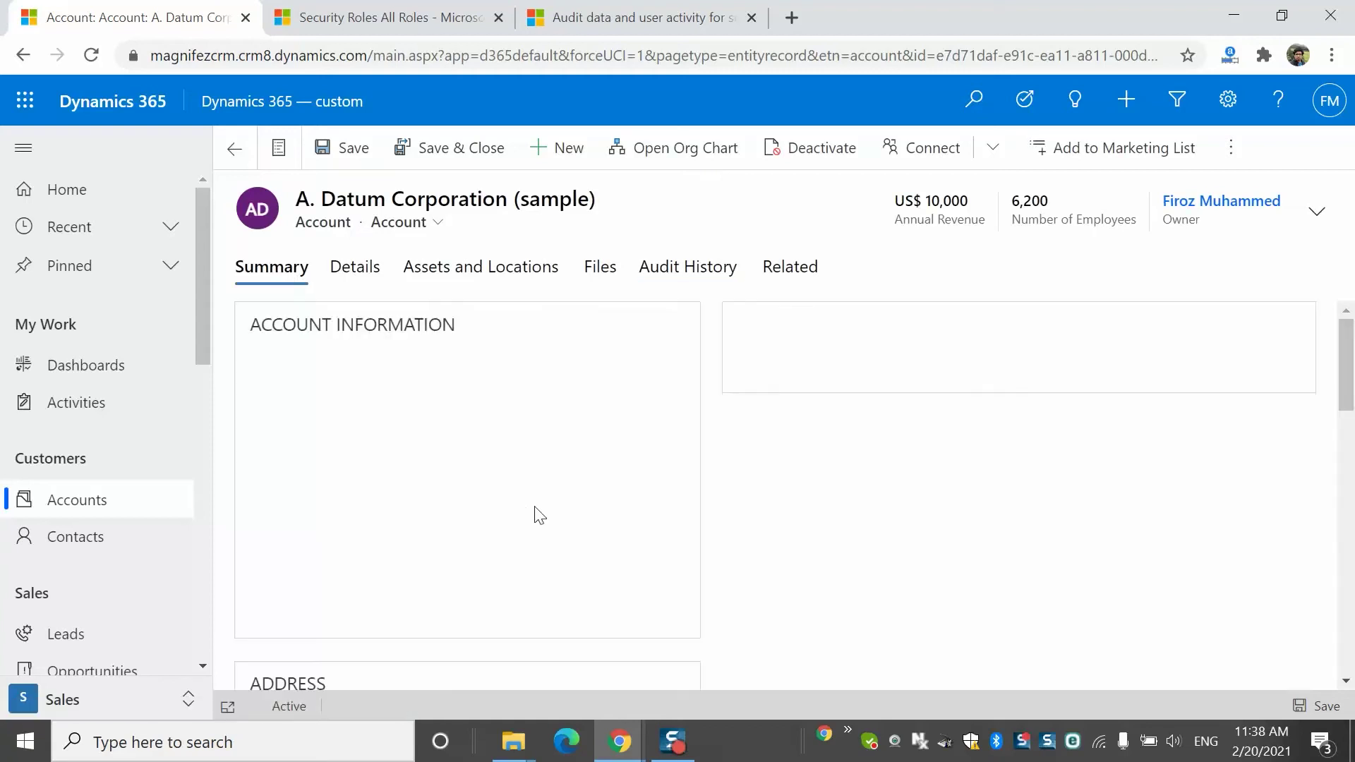
click(579, 414)
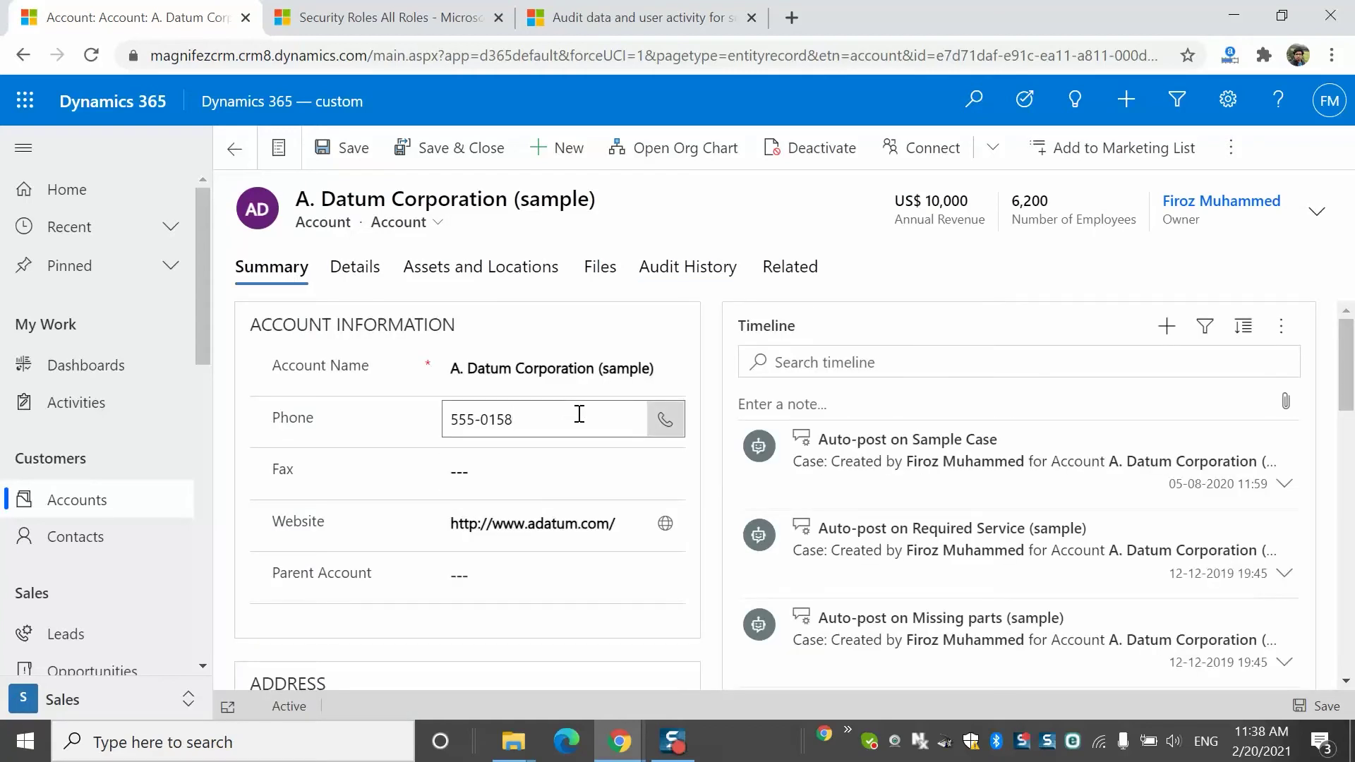
click(521, 477)
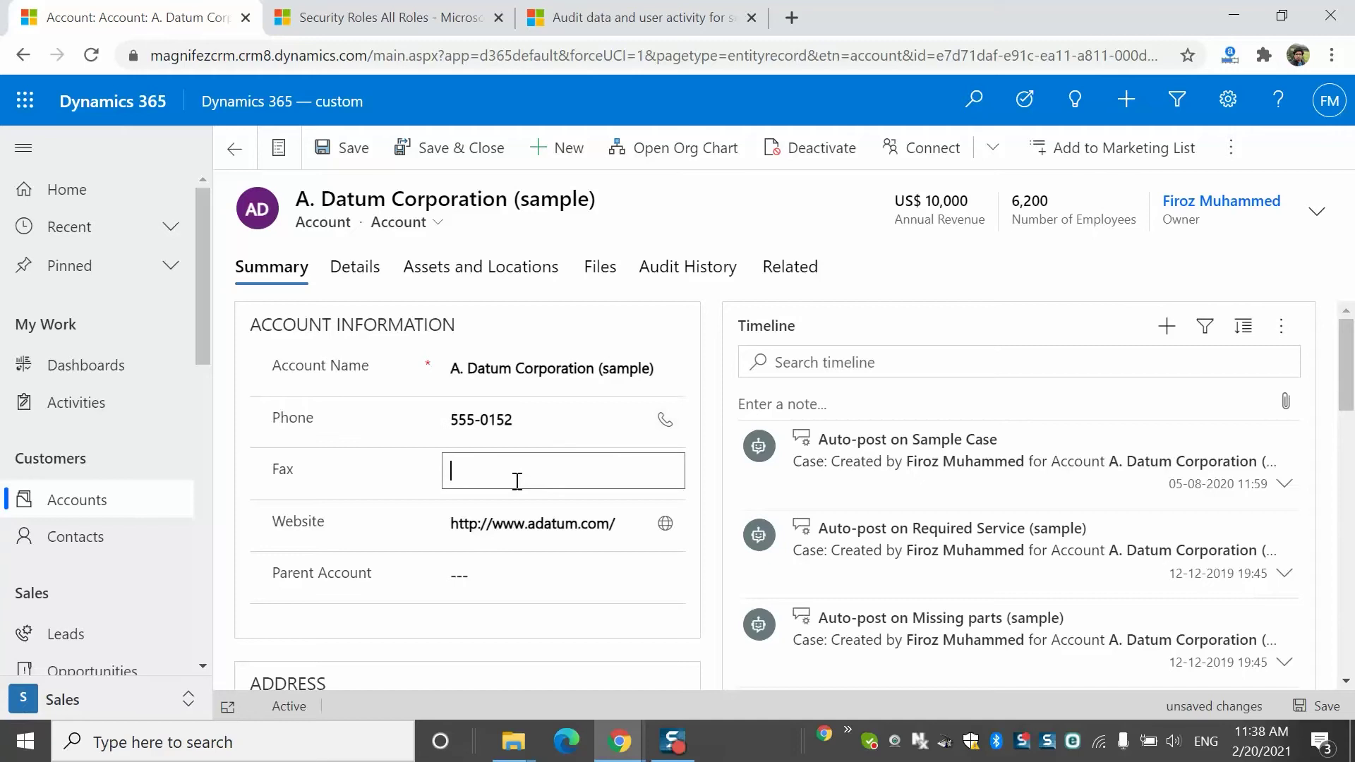
click(560, 568)
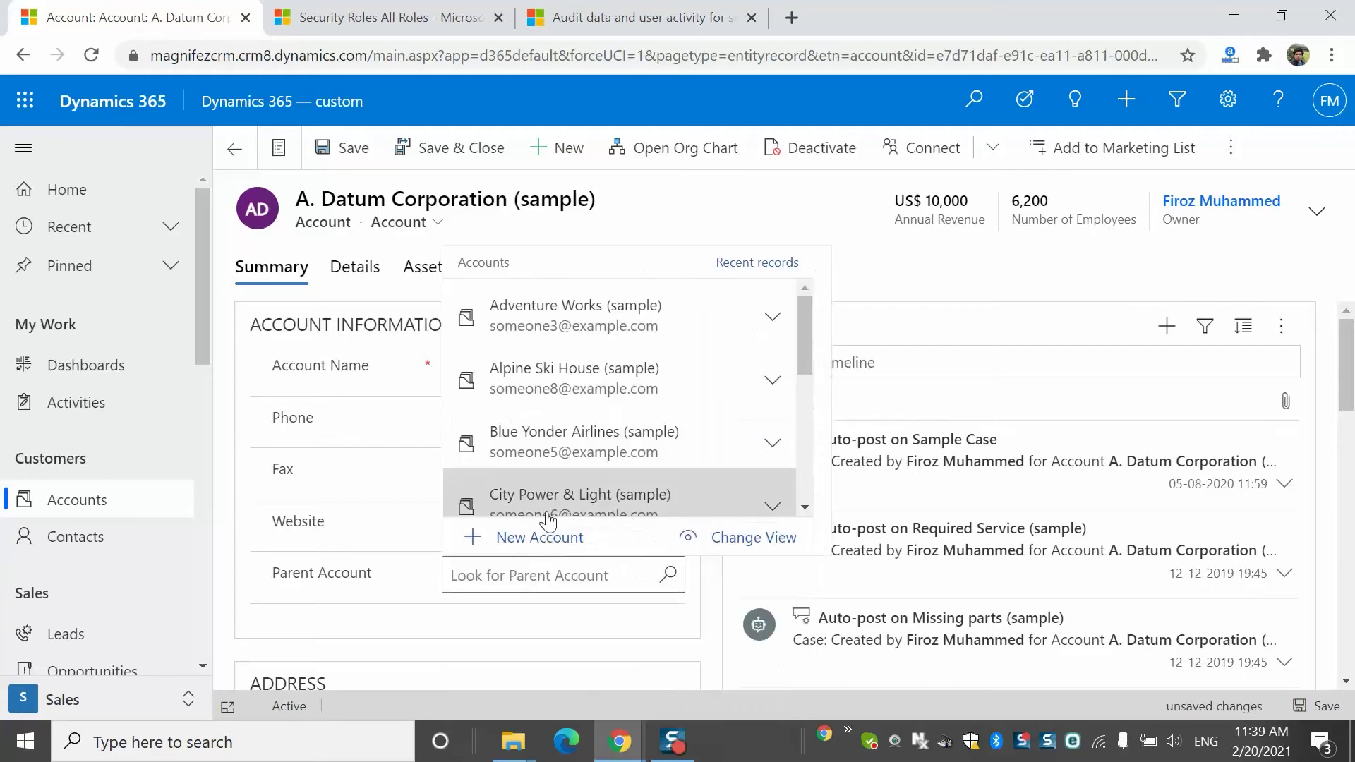
click(561, 434)
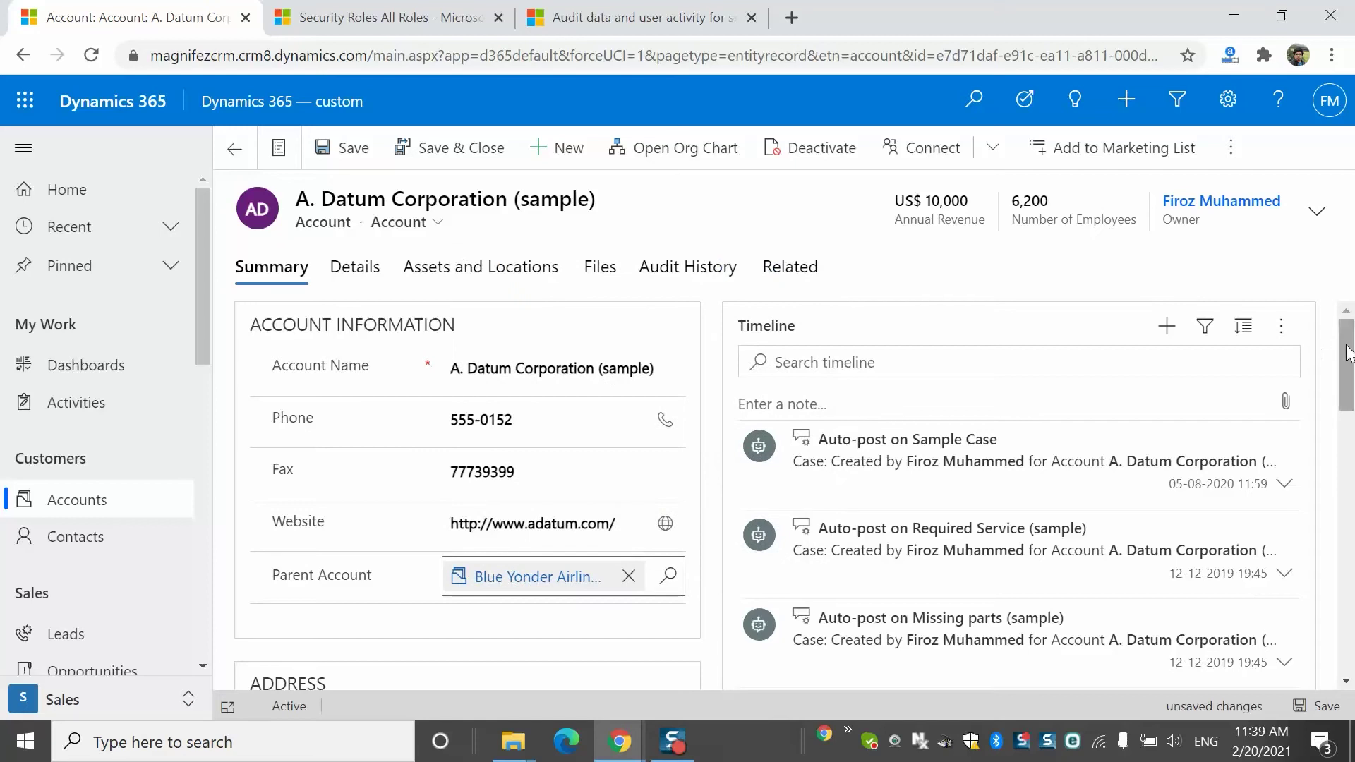
Fill in the account's second street line, change the building number and ending of the first street line, and save the account
scroll(1347, 353, down, 5)
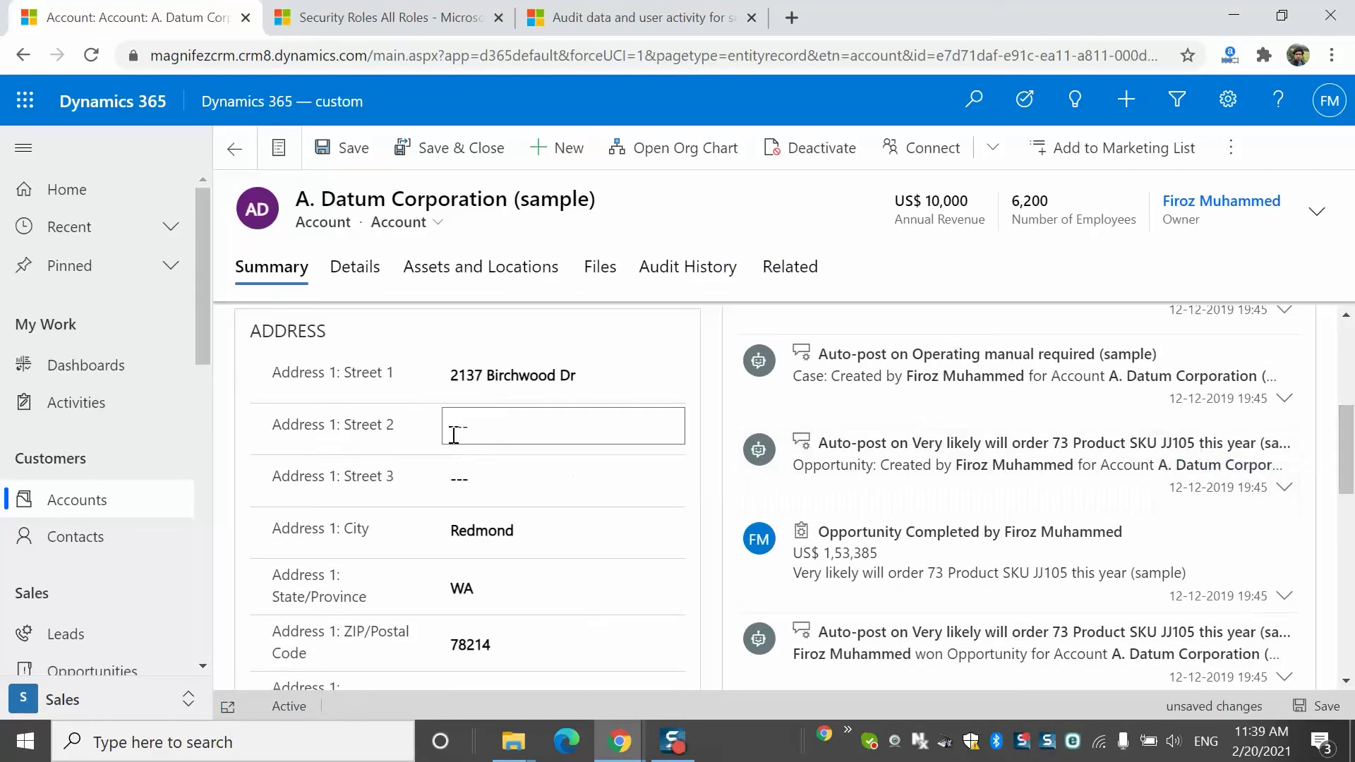
click(518, 474)
click(526, 593)
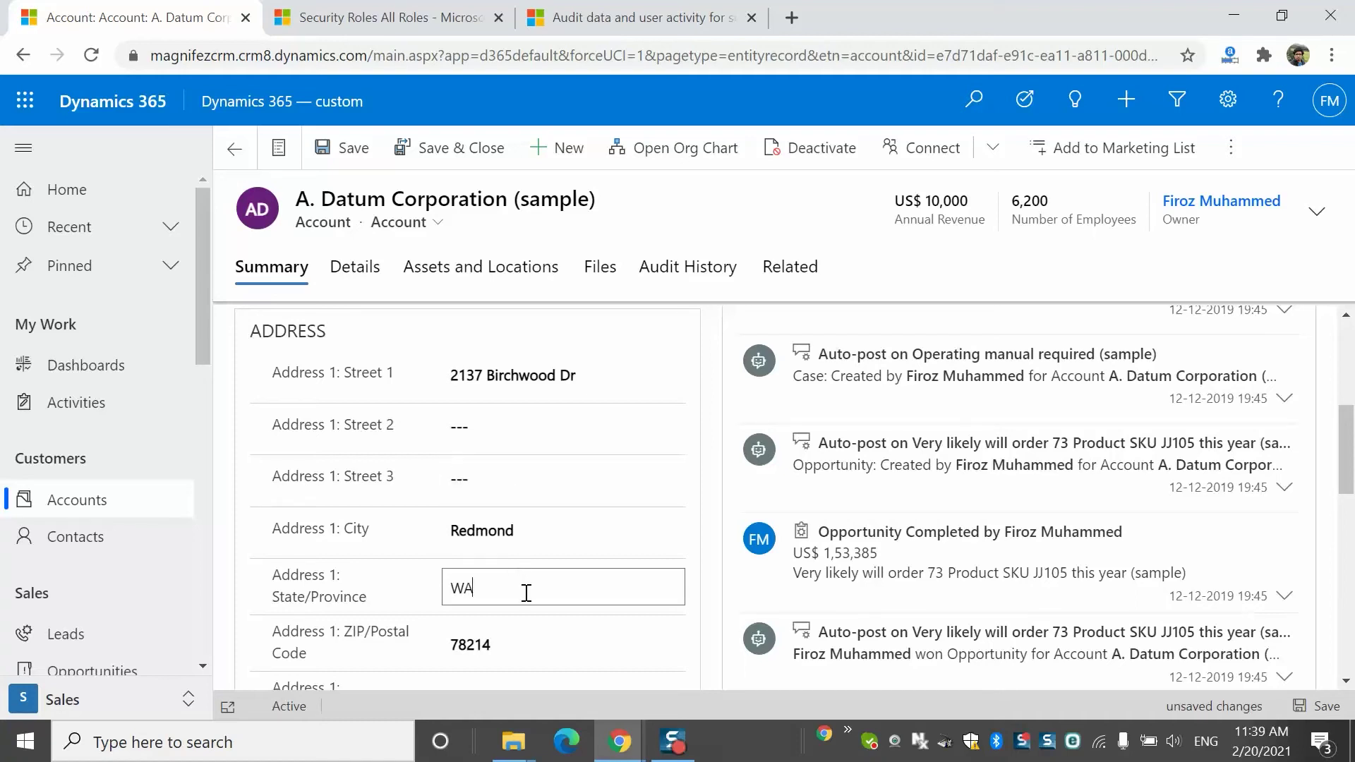
click(548, 487)
click(506, 432)
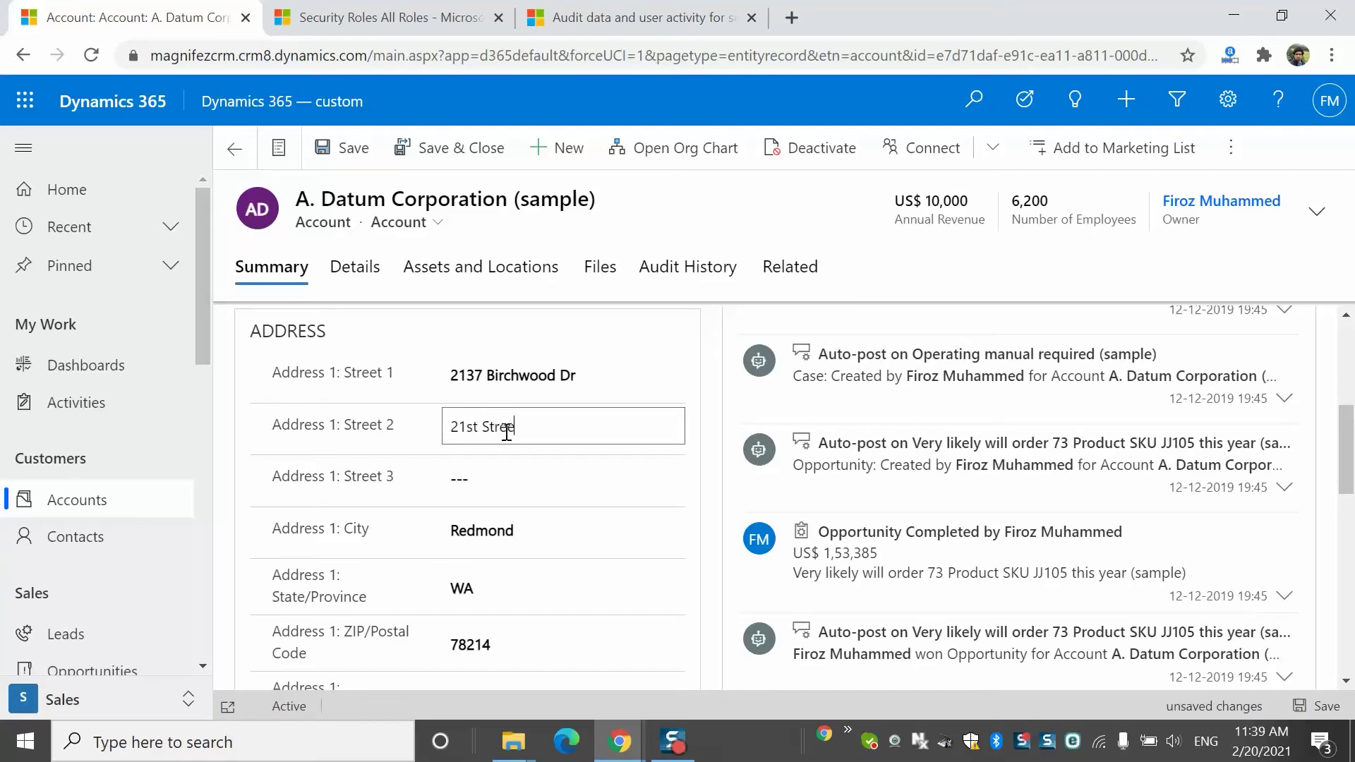
double_click(575, 385)
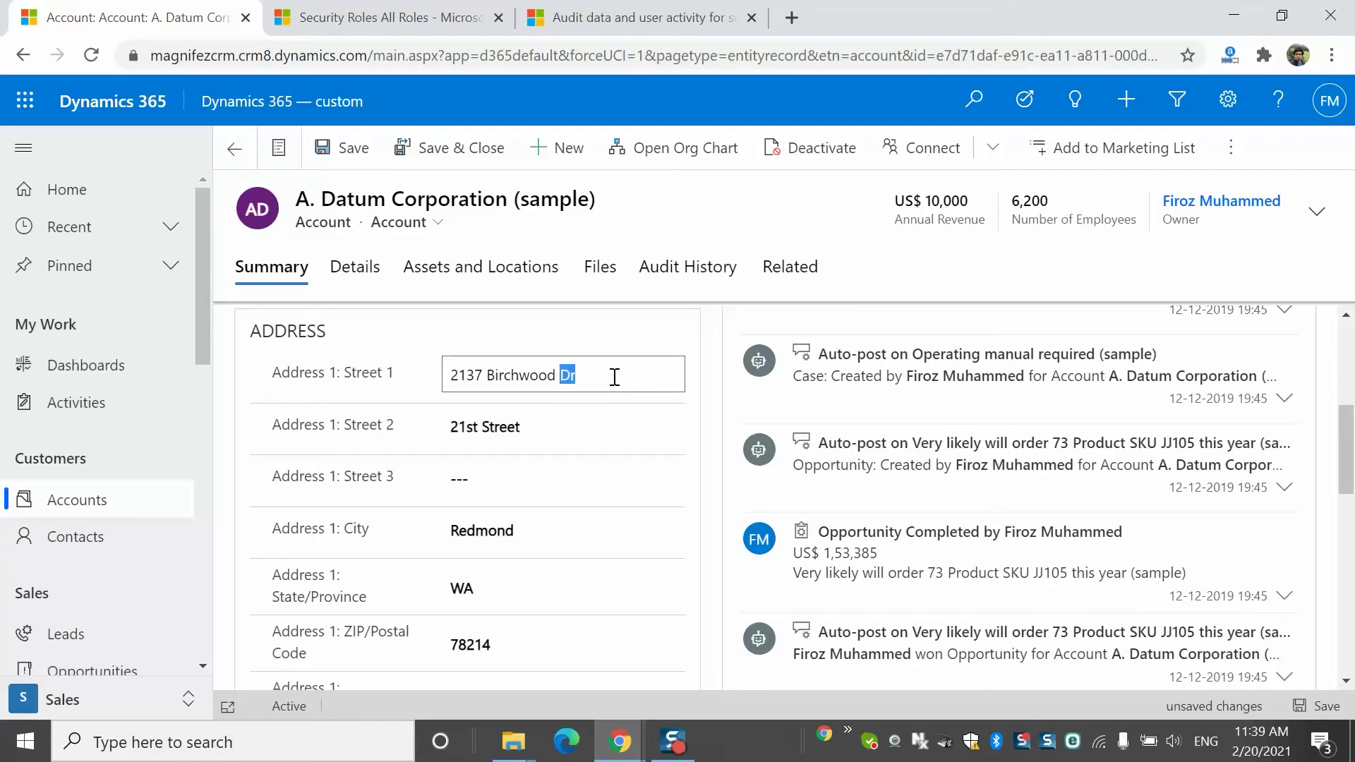
click(487, 381)
key(BackSpace)
key(BackSpace)
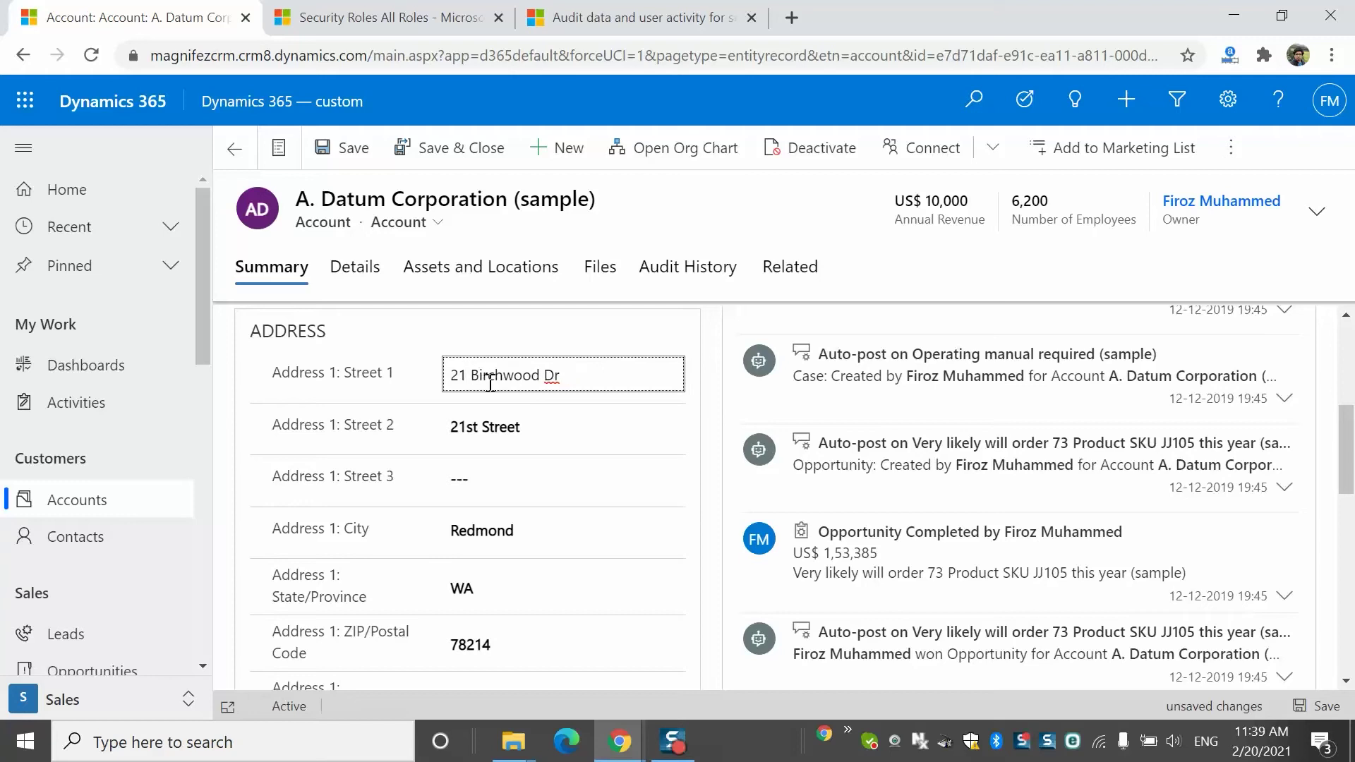
text(47)
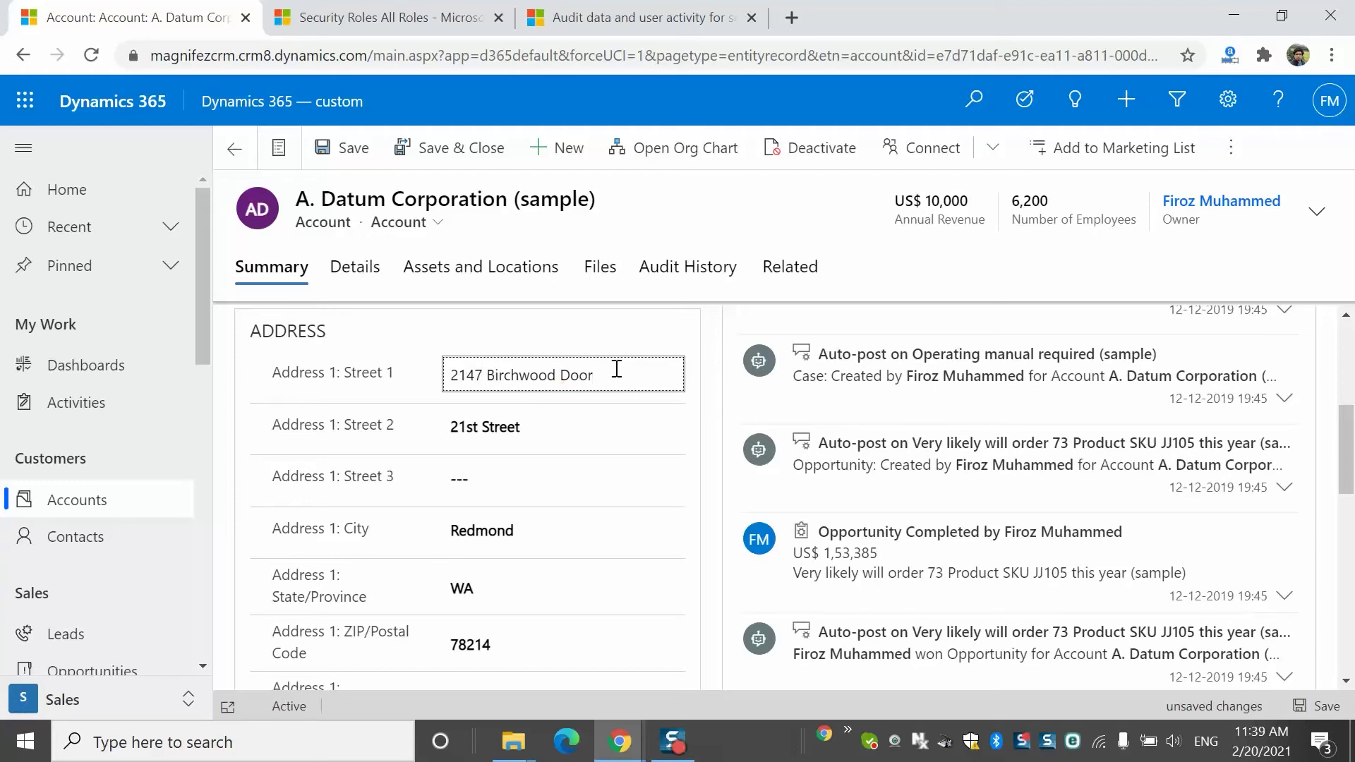
click(1303, 704)
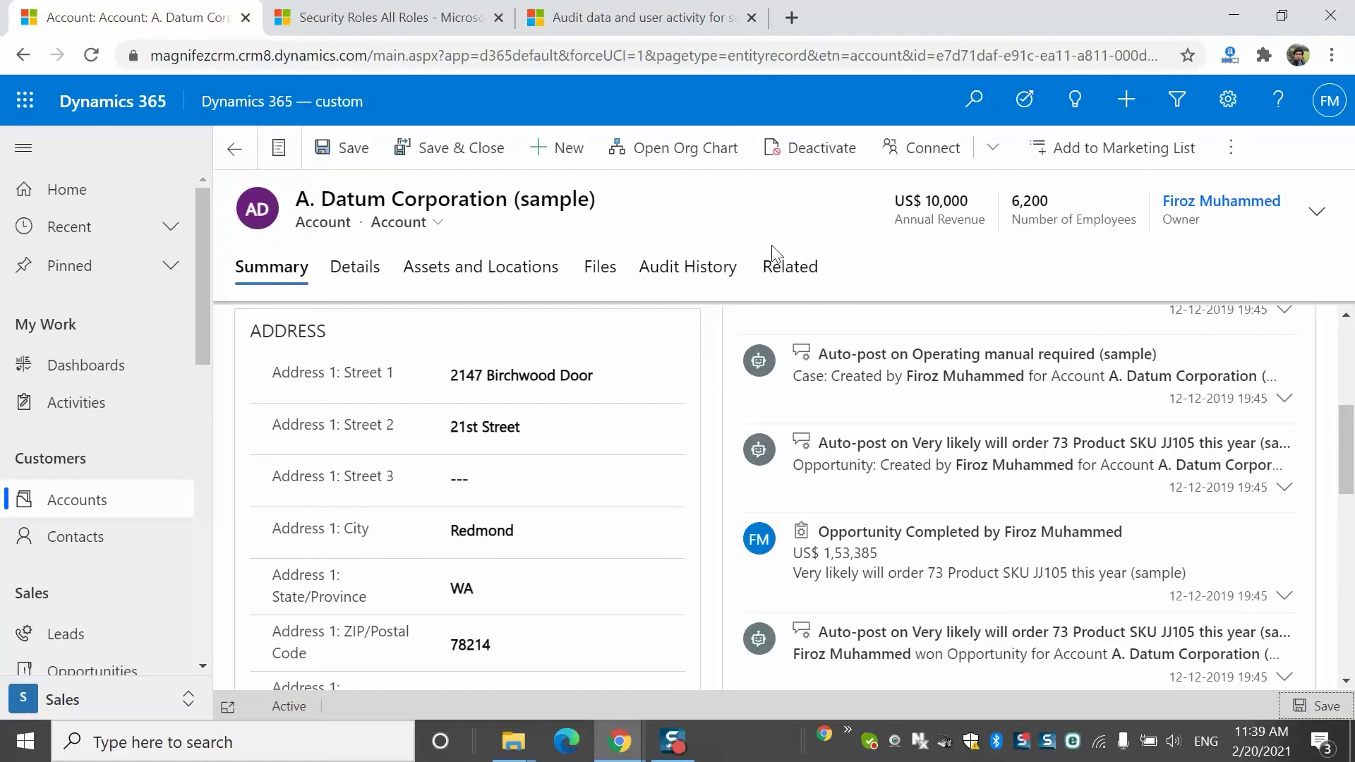
Reopen the account's Audit History and refresh its list of changes
click(790, 266)
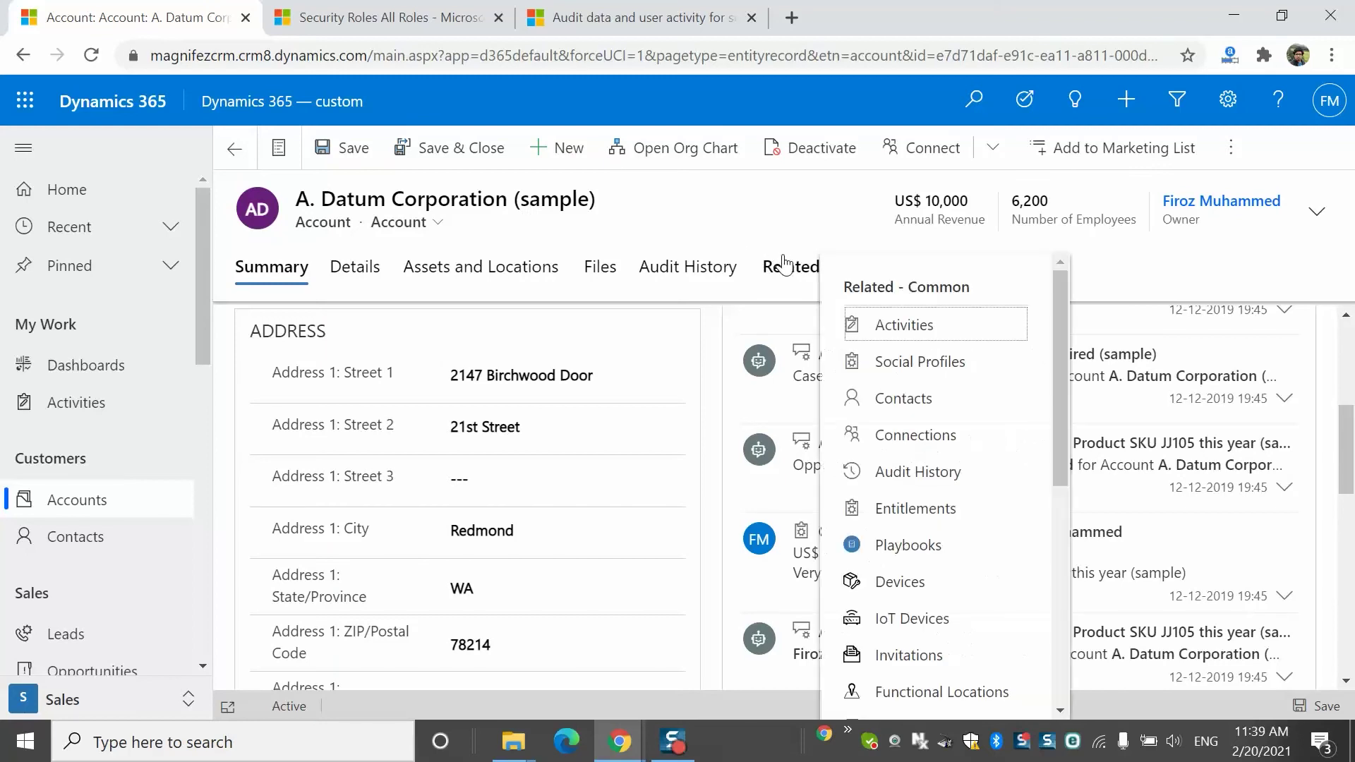
click(952, 473)
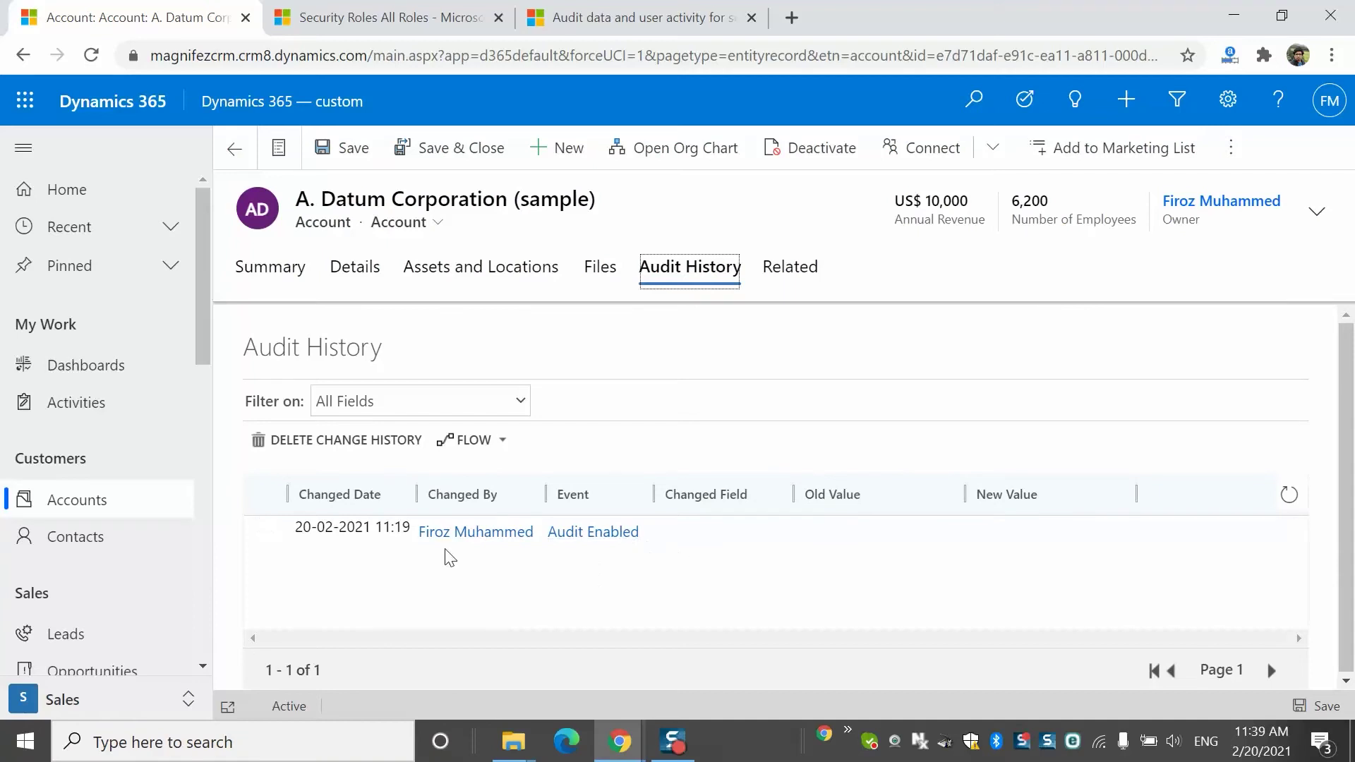
click(1290, 496)
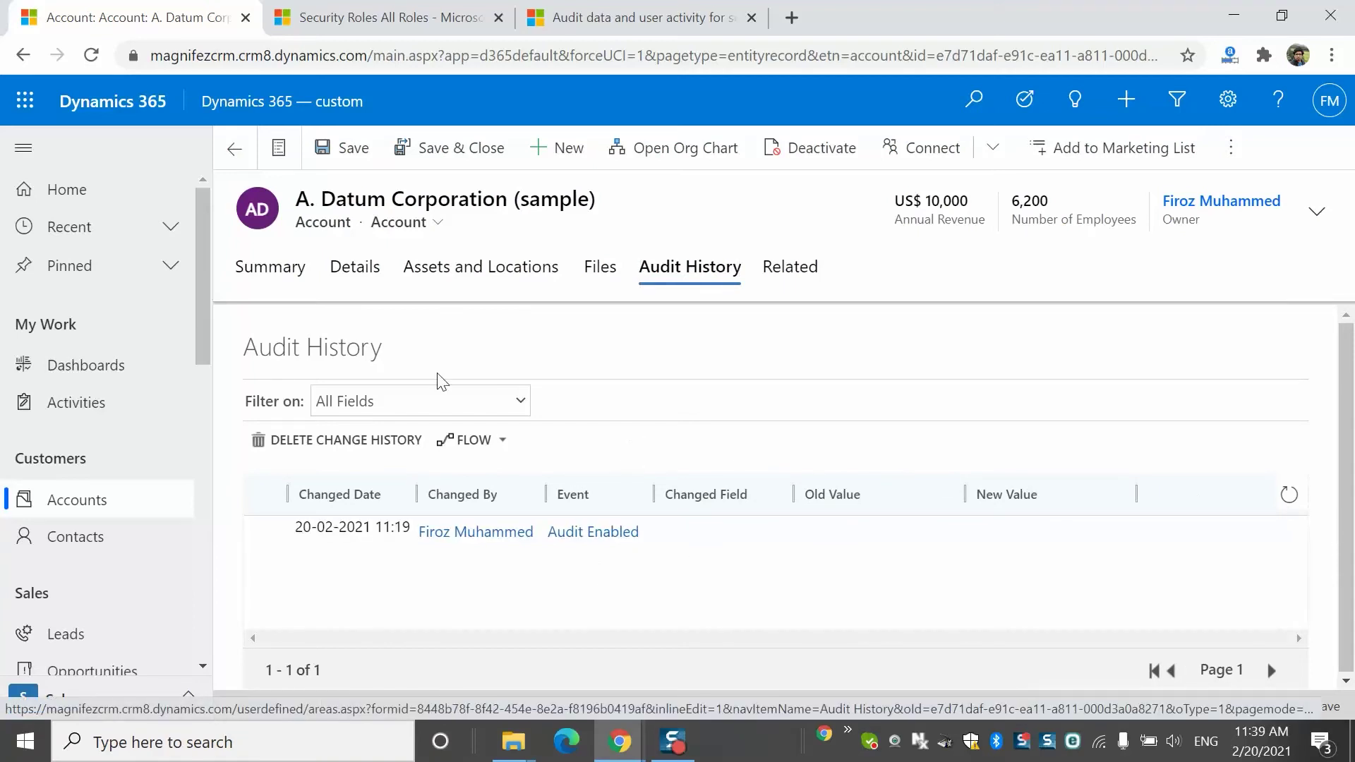
Switch to the Default Solution window, select all Account fields on the current page, and save their Auditing setting as Enabled
click(283, 276)
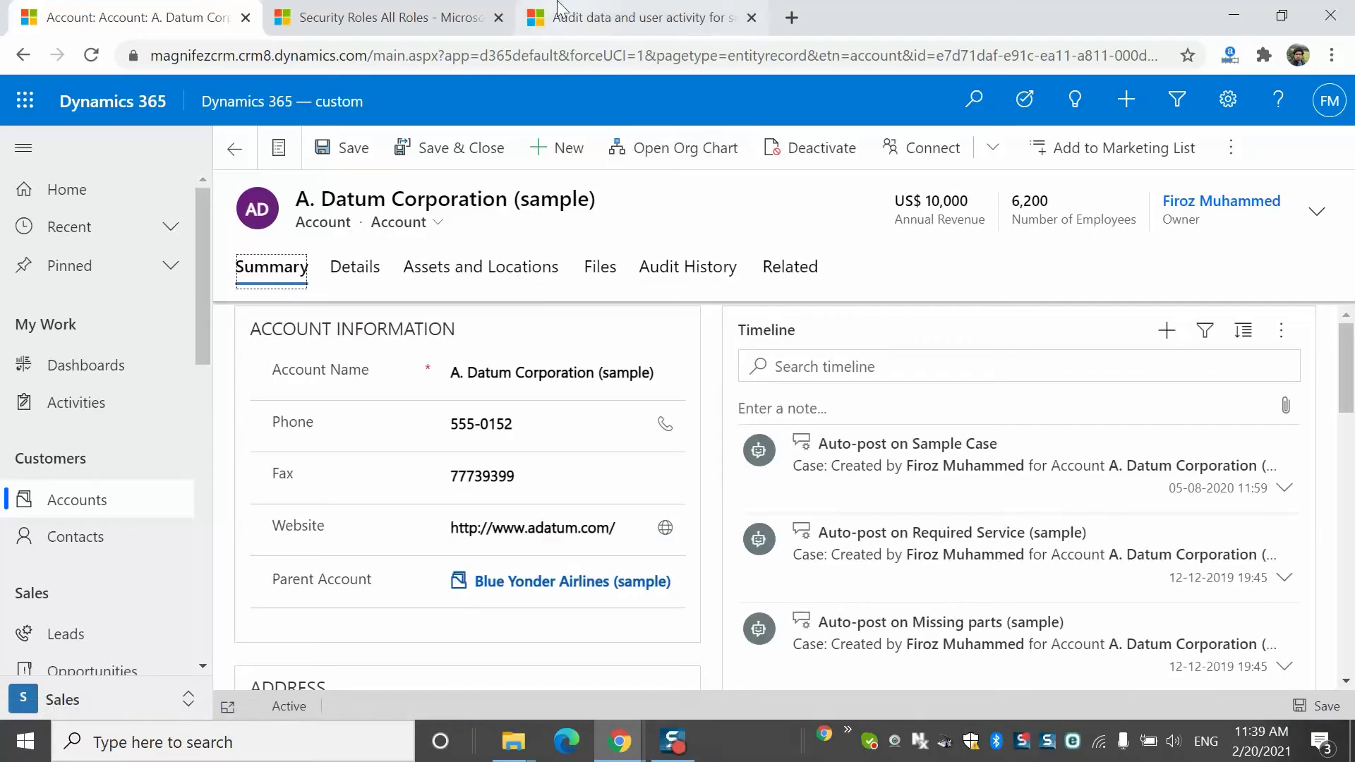
mouse_move(619, 741)
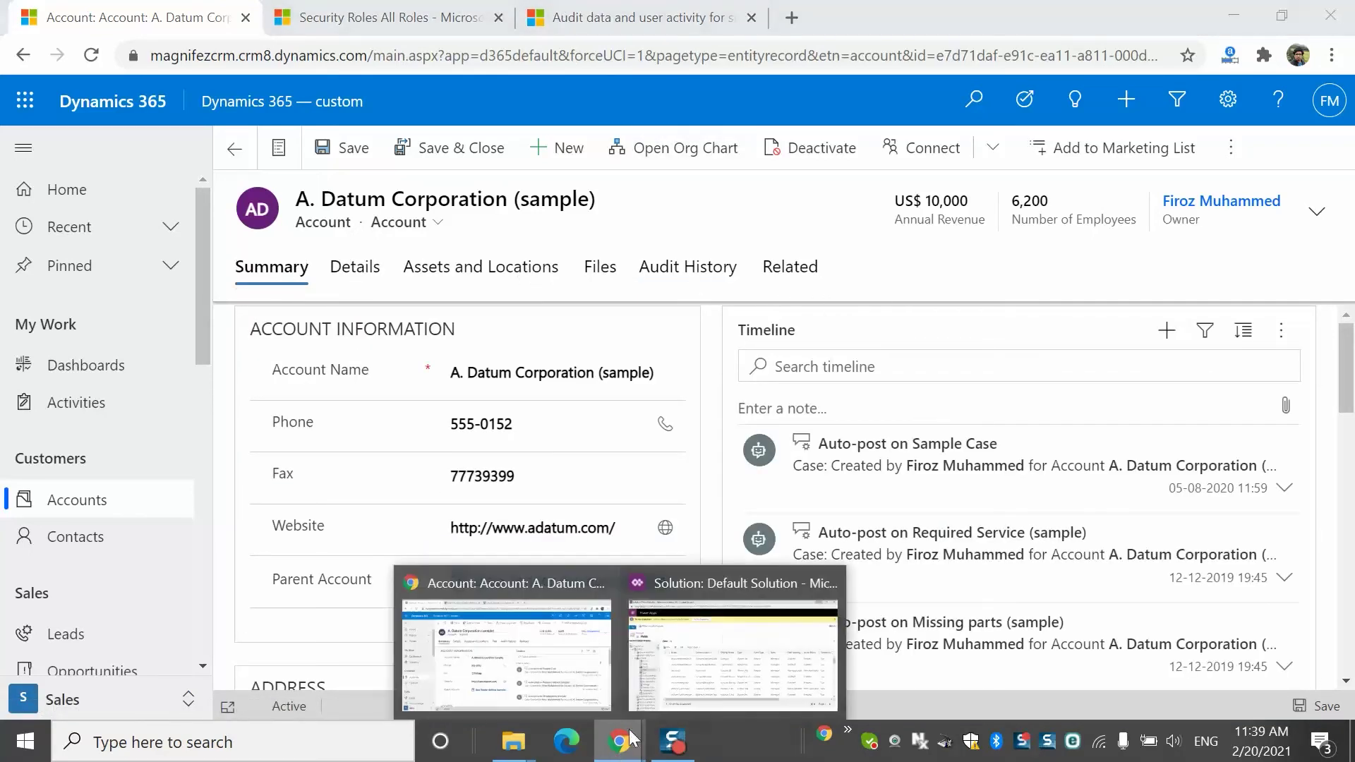
click(715, 650)
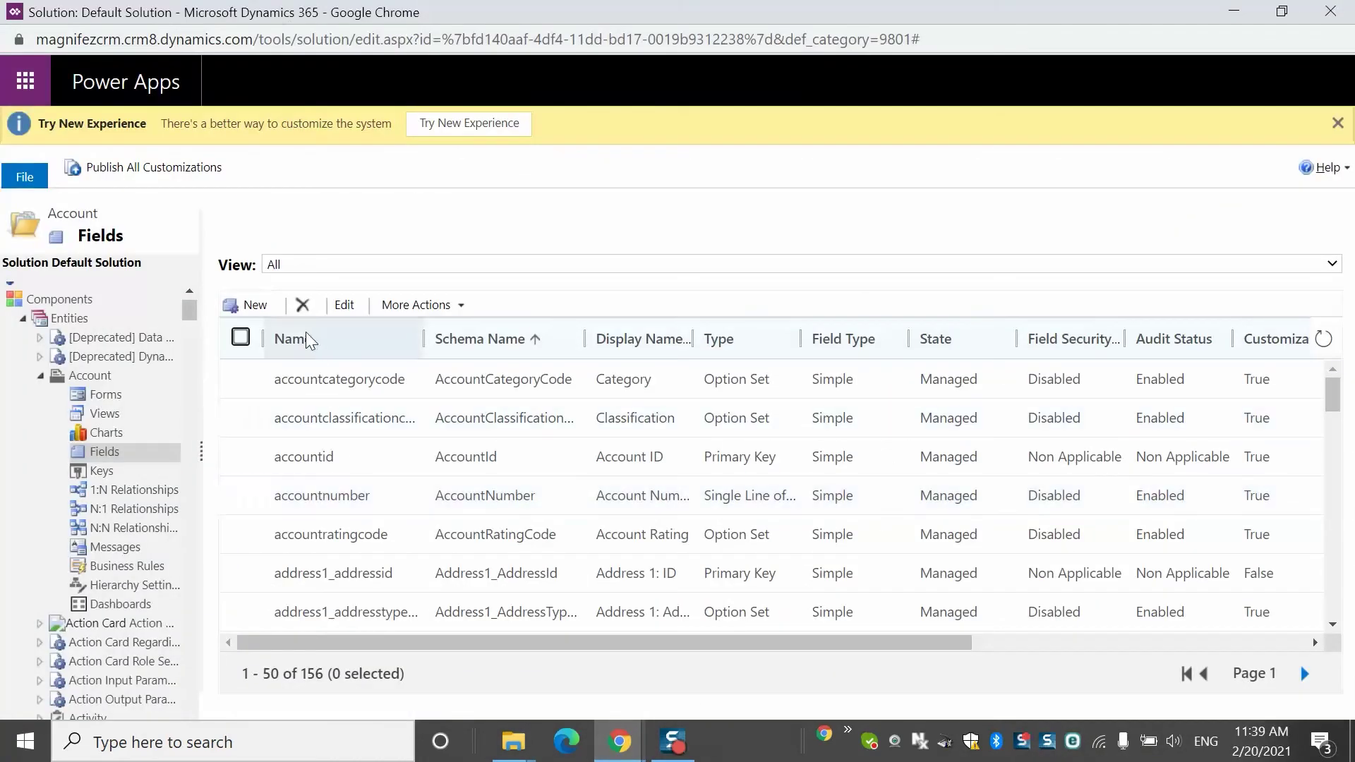
click(241, 337)
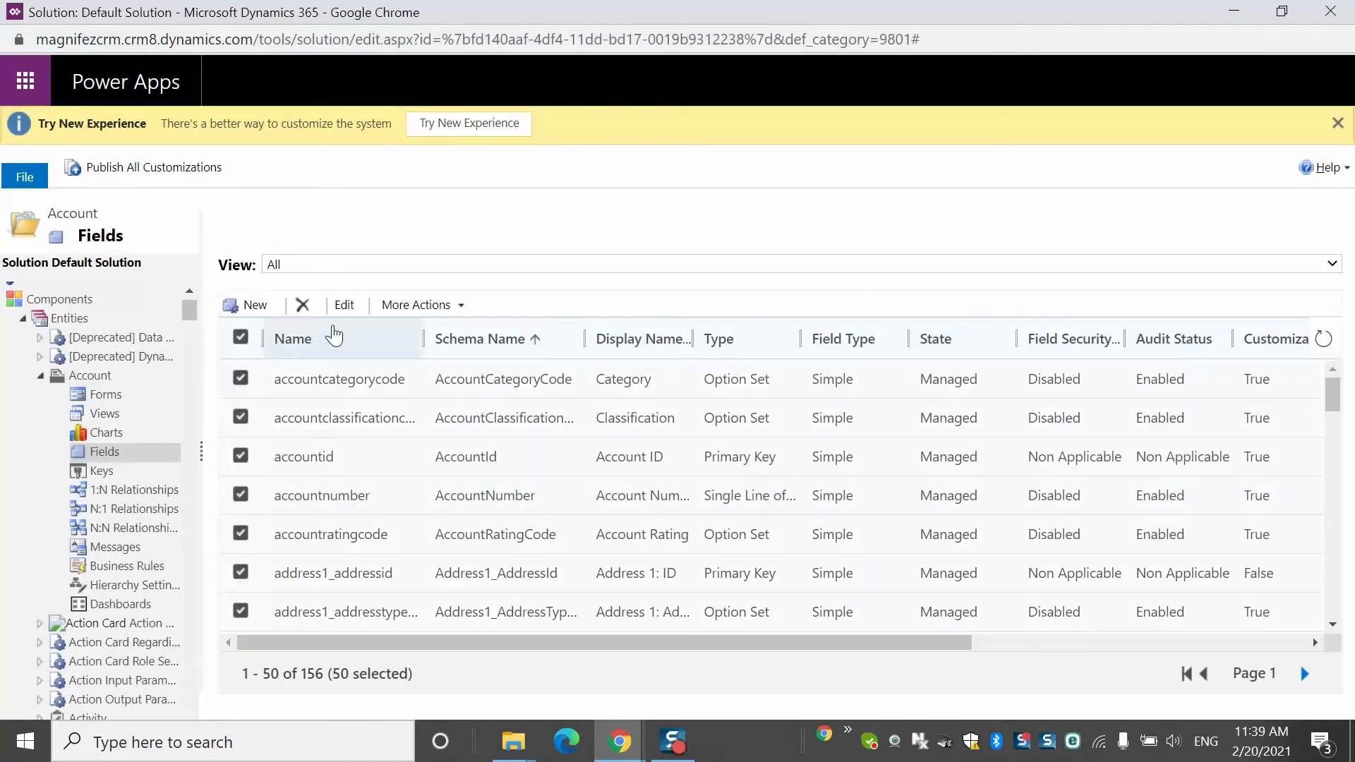
click(345, 305)
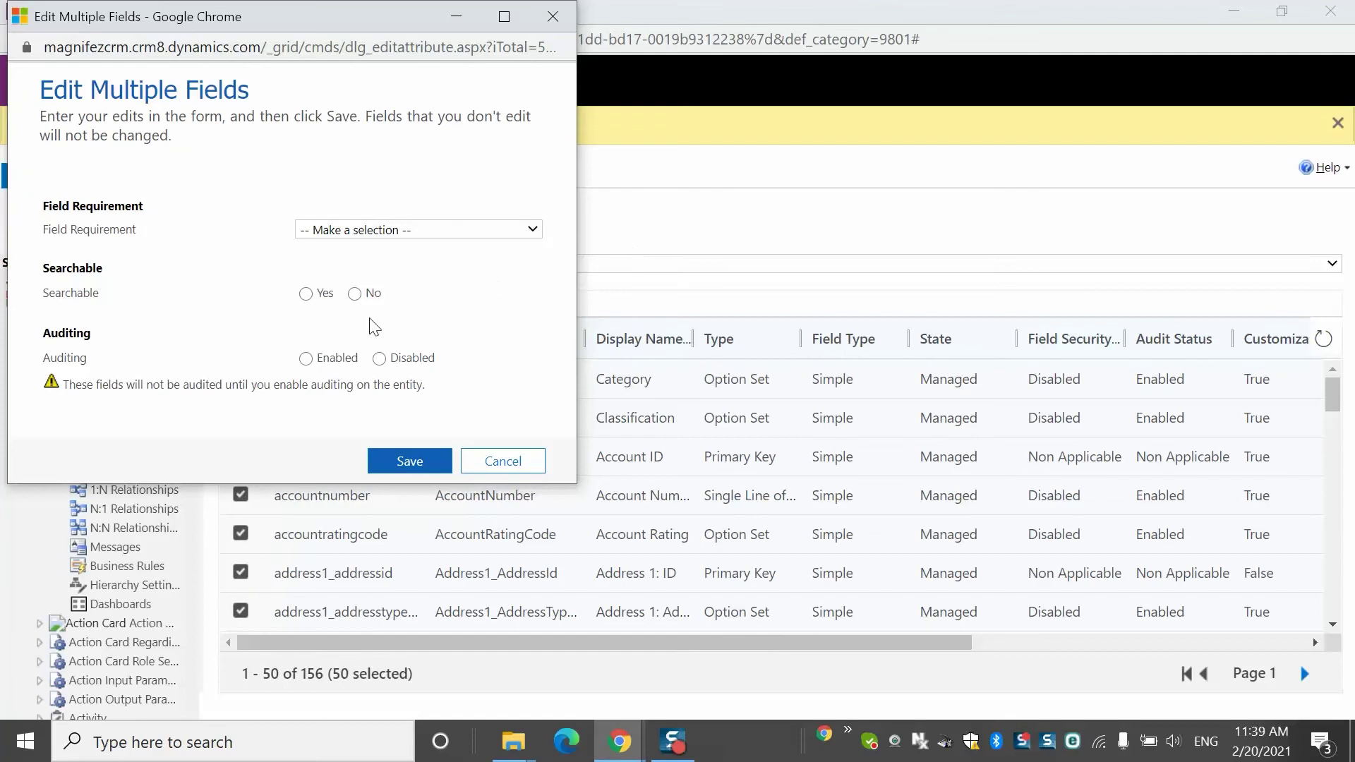
click(306, 358)
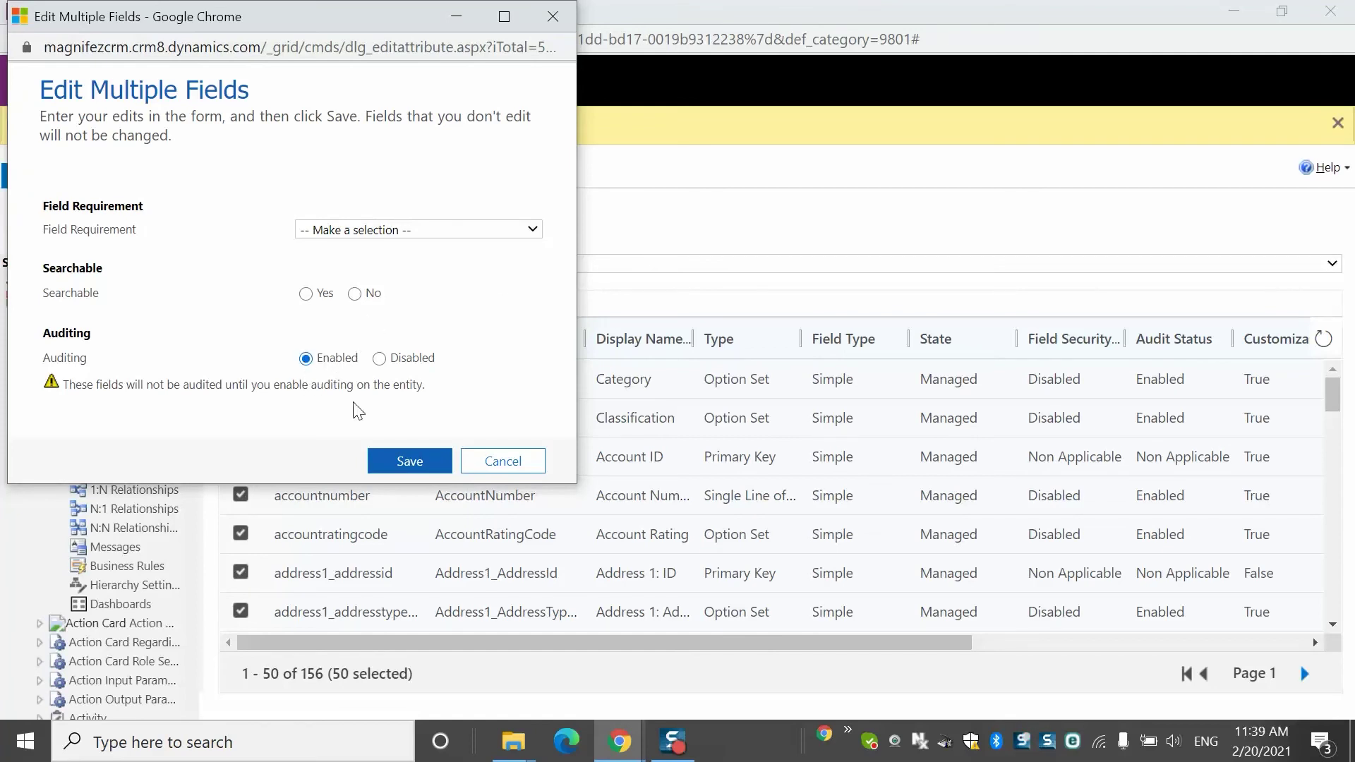
click(417, 465)
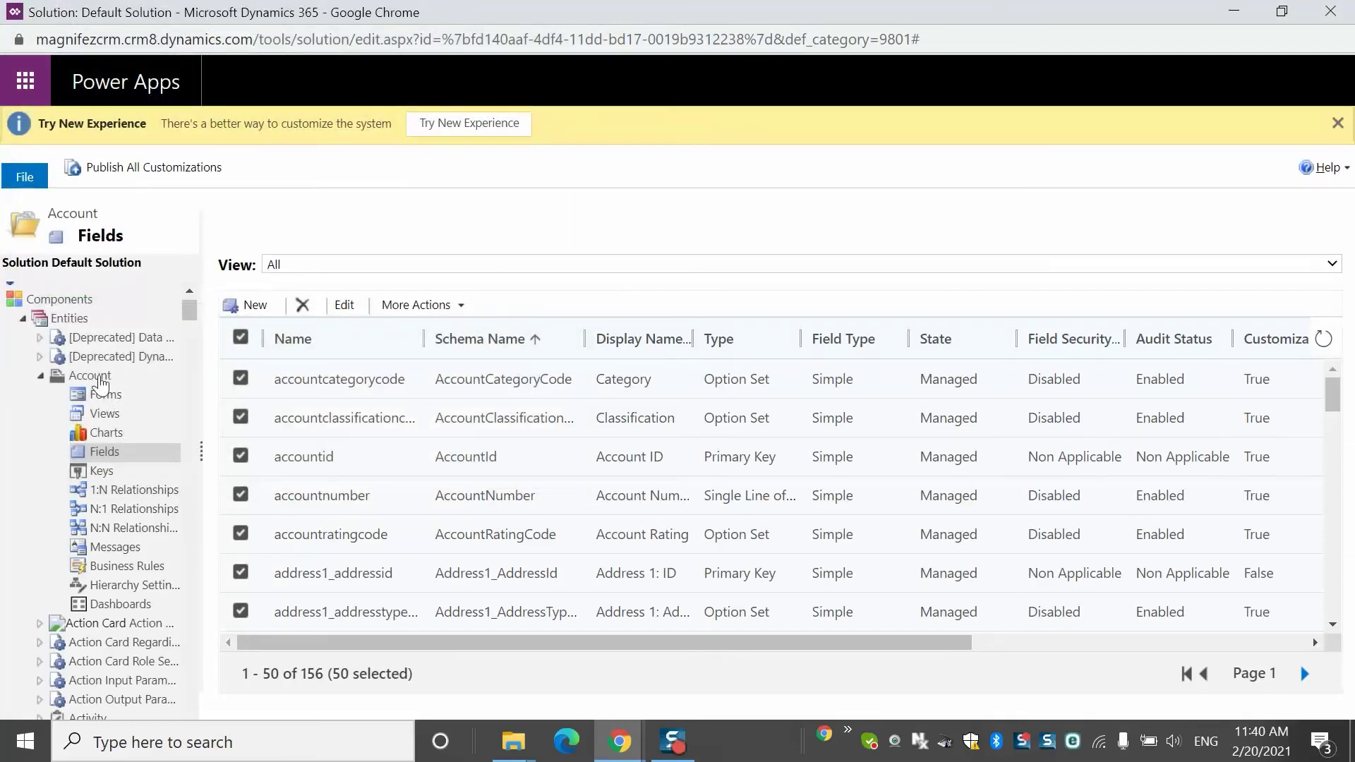
Enable Auditing under Data Services for the Account entity and save the entity definition
click(99, 378)
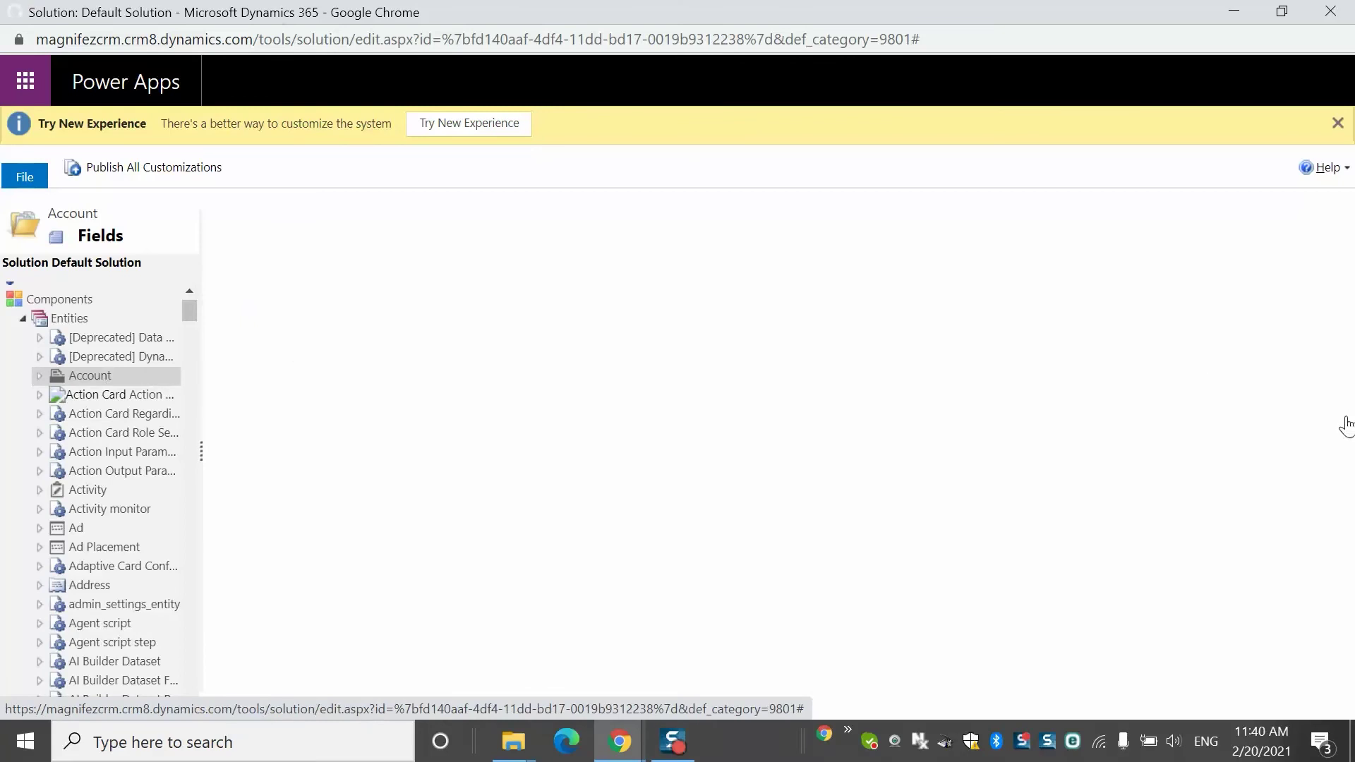
drag(1337, 344, 1352, 534)
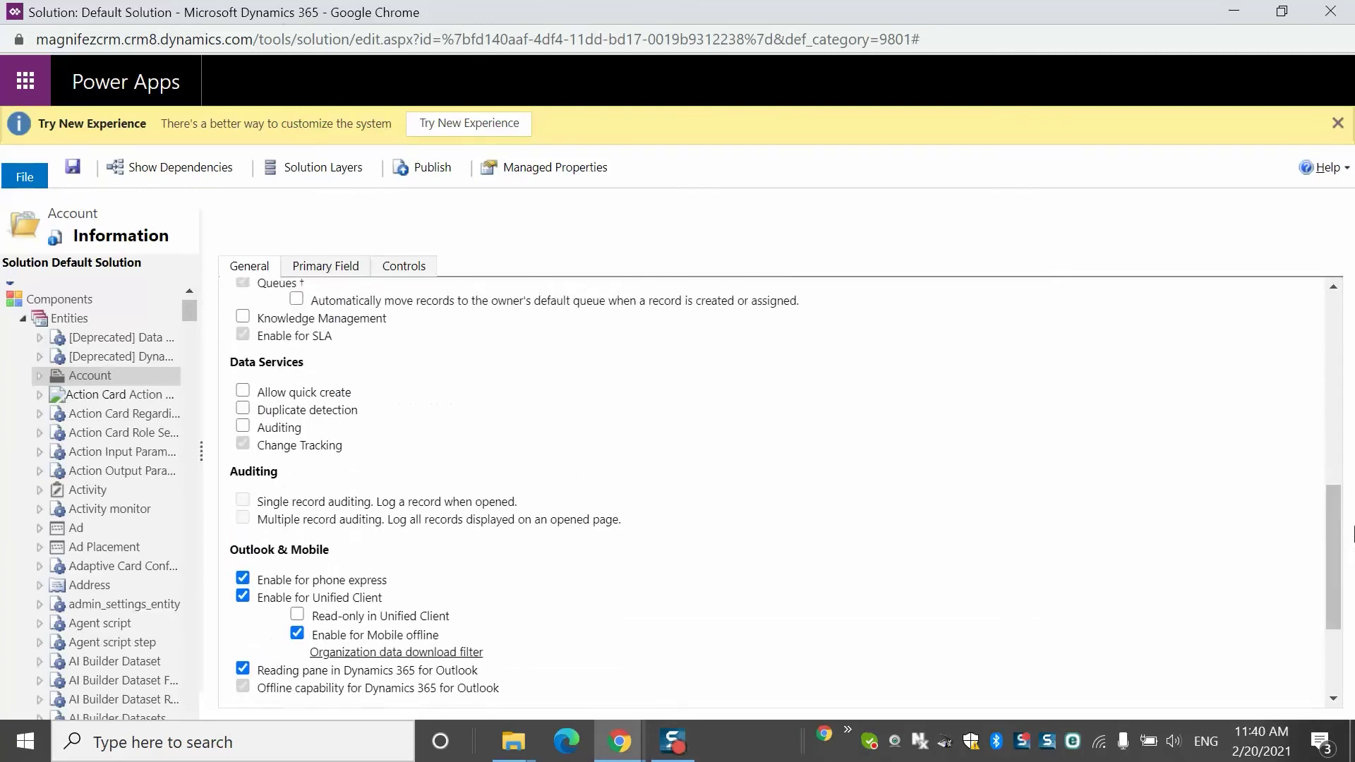
click(242, 425)
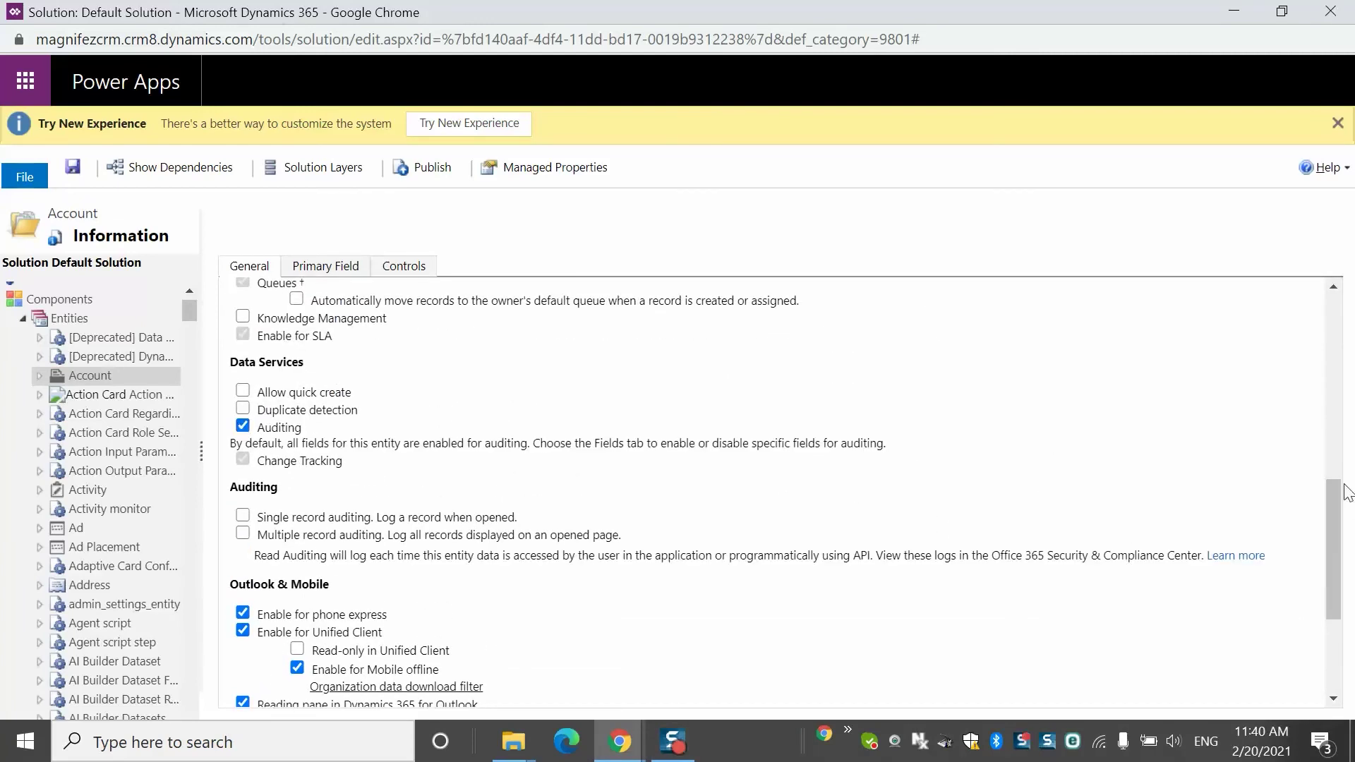
drag(1342, 512, 1216, 353)
click(139, 171)
click(73, 164)
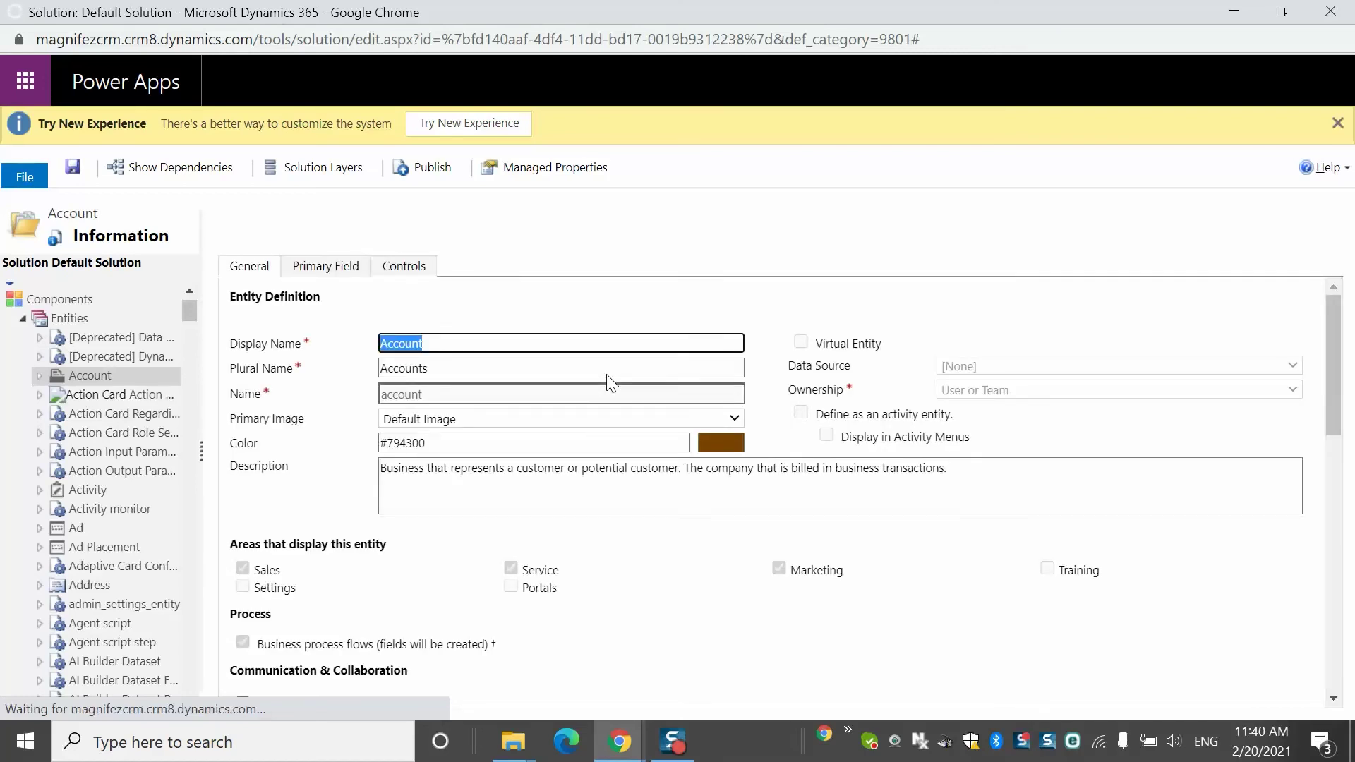
Switch back to the A. Datum Corporation (sample) account record and show its Audit History
key(alt+Tab)
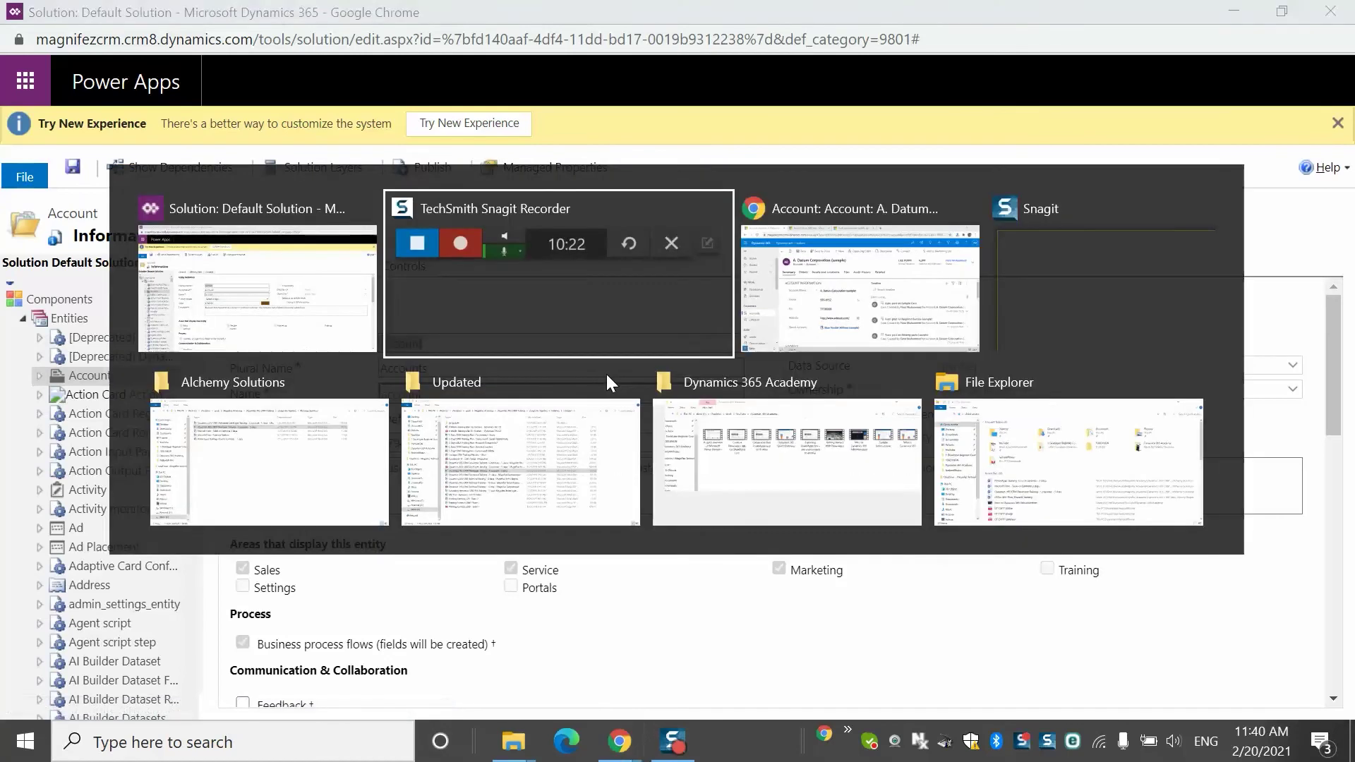
key(alt+Tab)
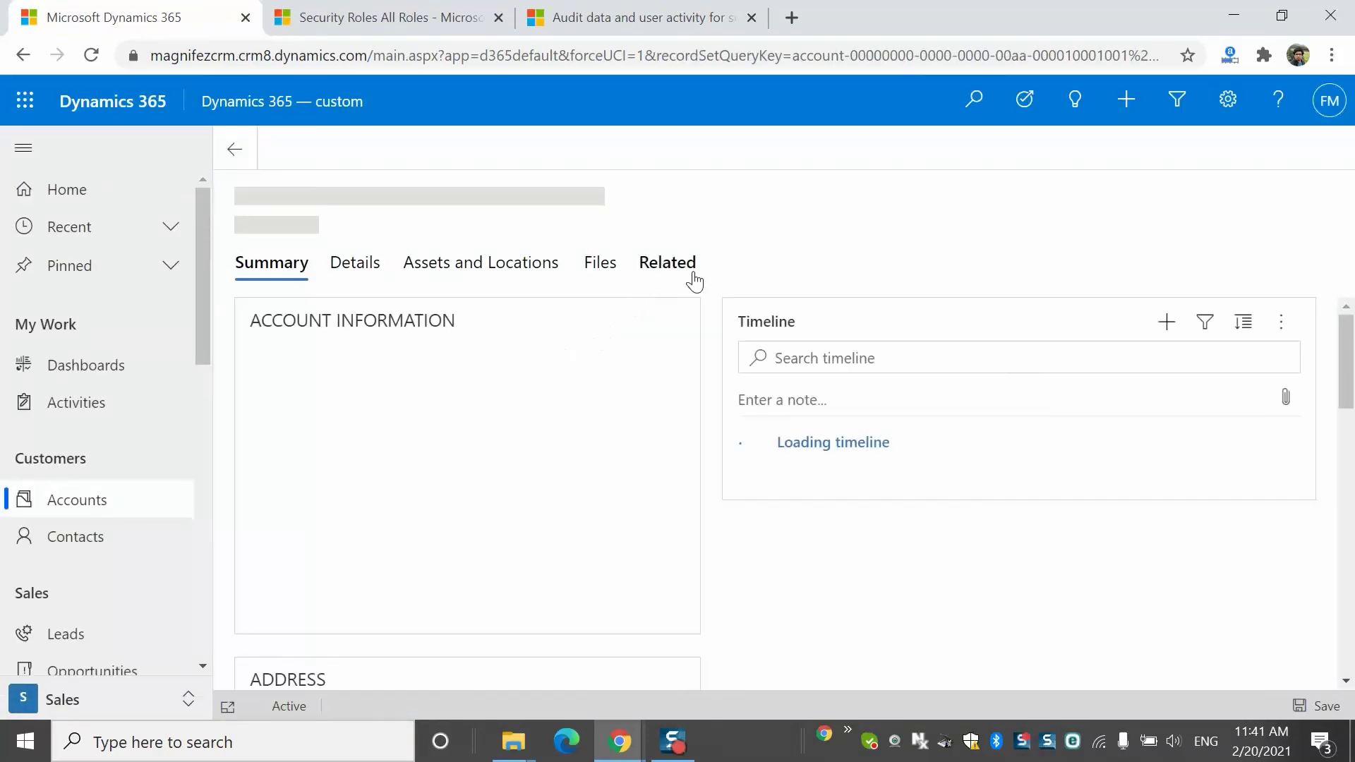
click(684, 280)
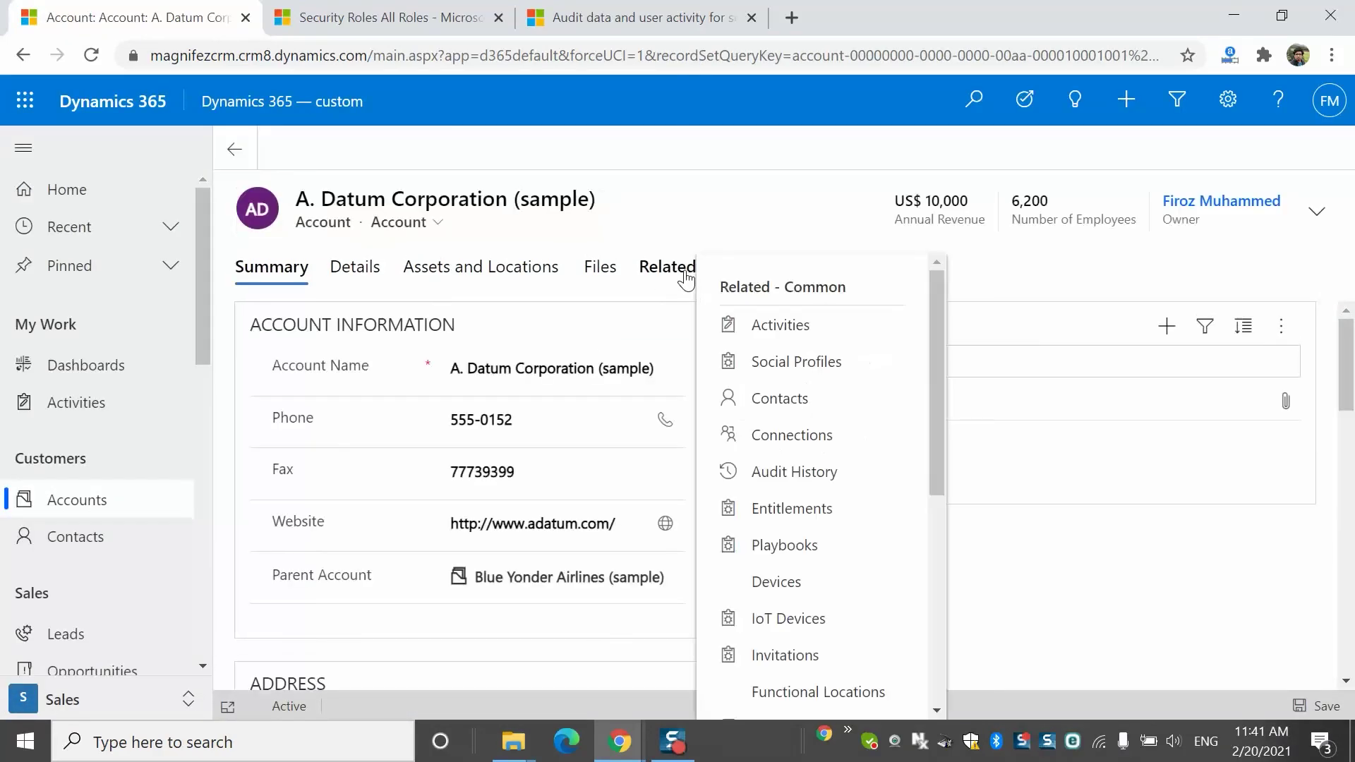
click(799, 482)
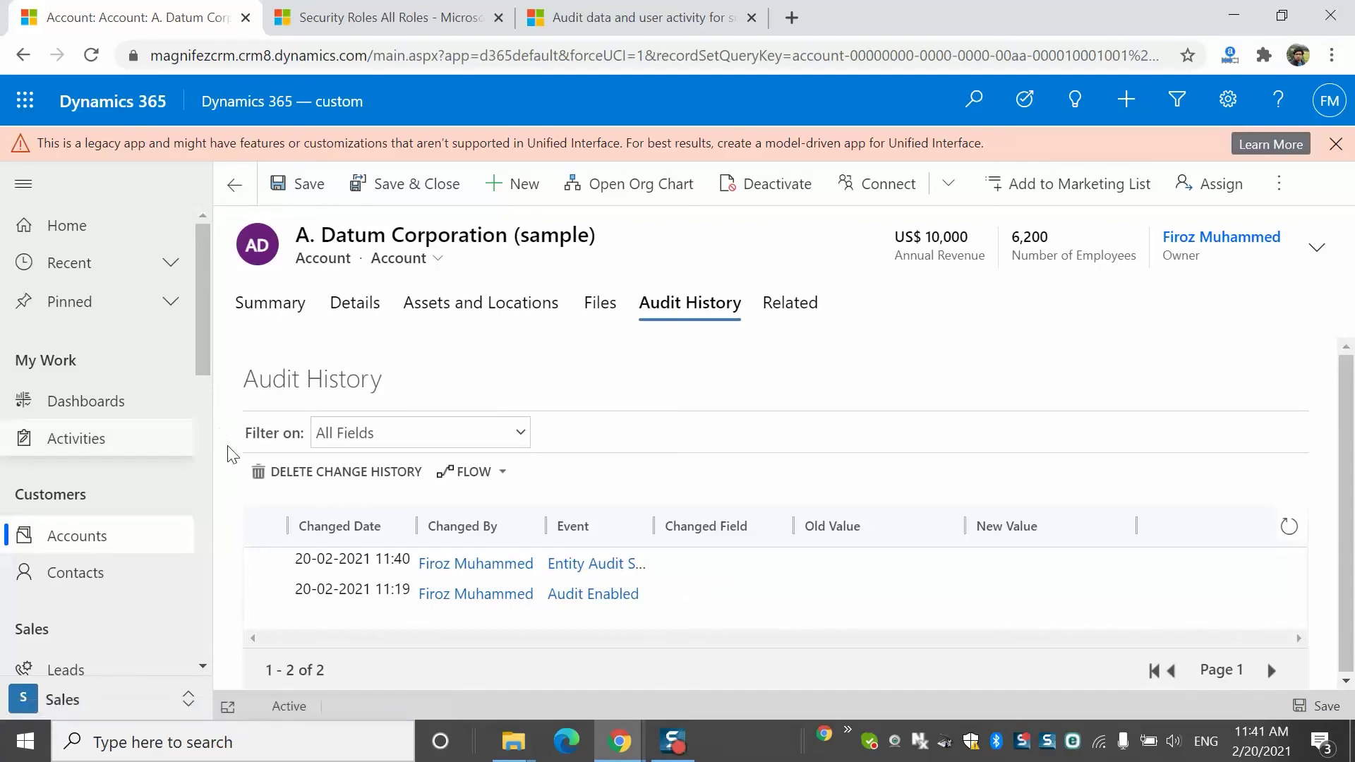
On the account's Summary, remove "(sample)" from the account name and change its phone and fax numbers
click(289, 302)
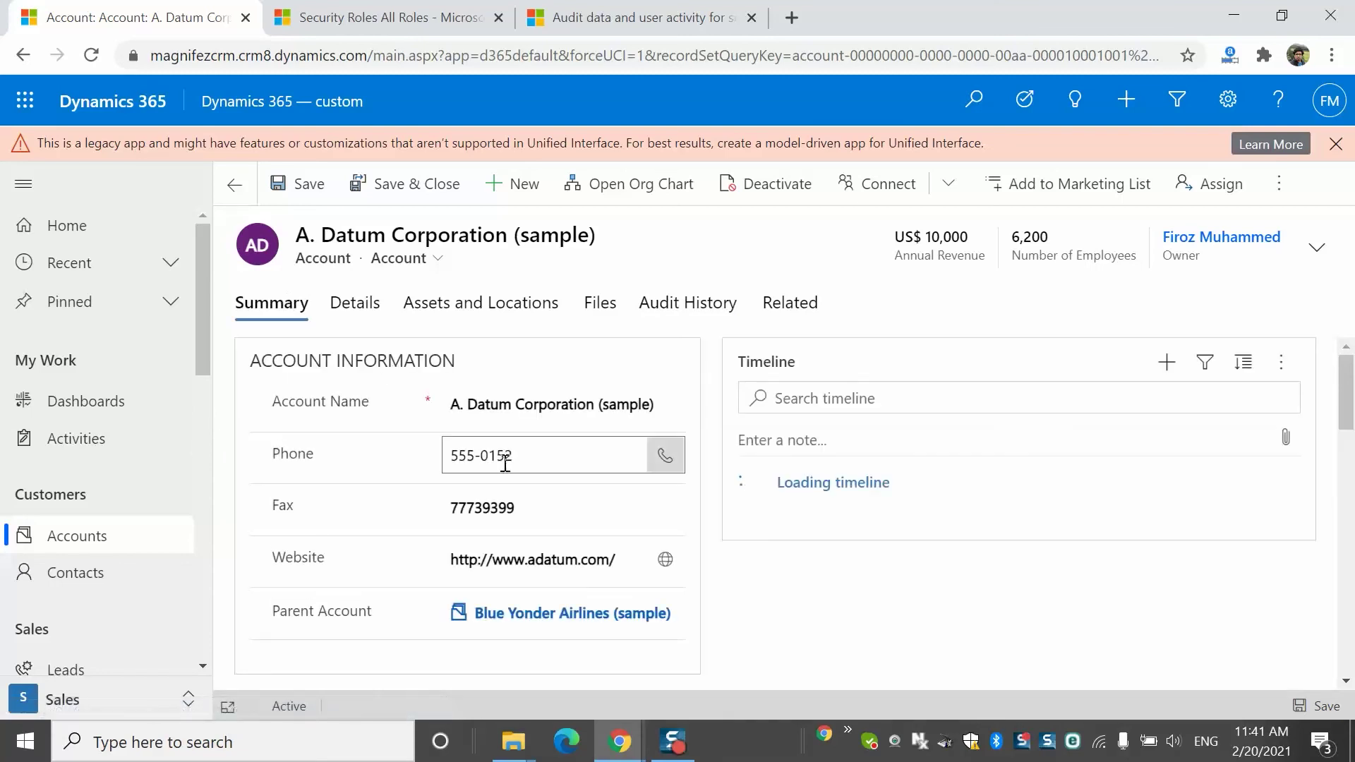
drag(599, 408, 750, 405)
key(BackSpace)
click(569, 462)
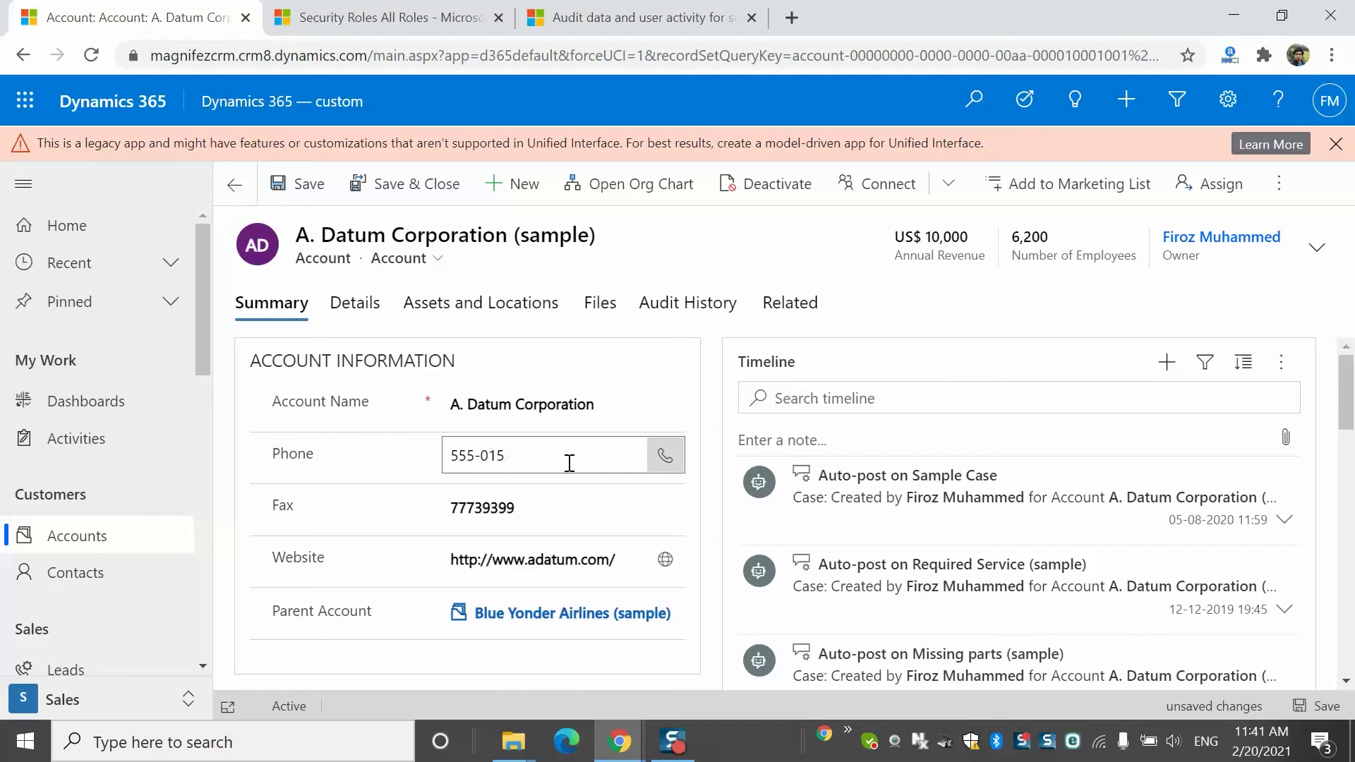
click(574, 507)
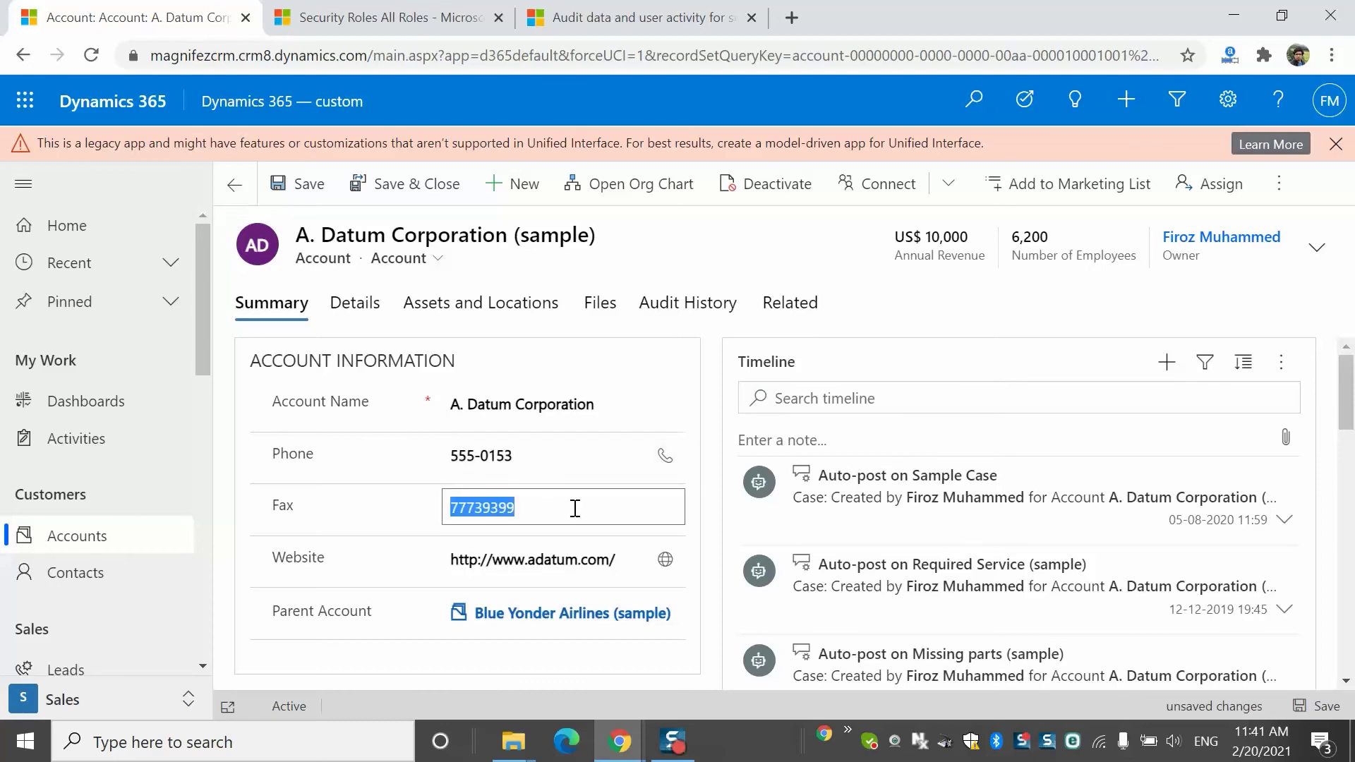
text(560987)
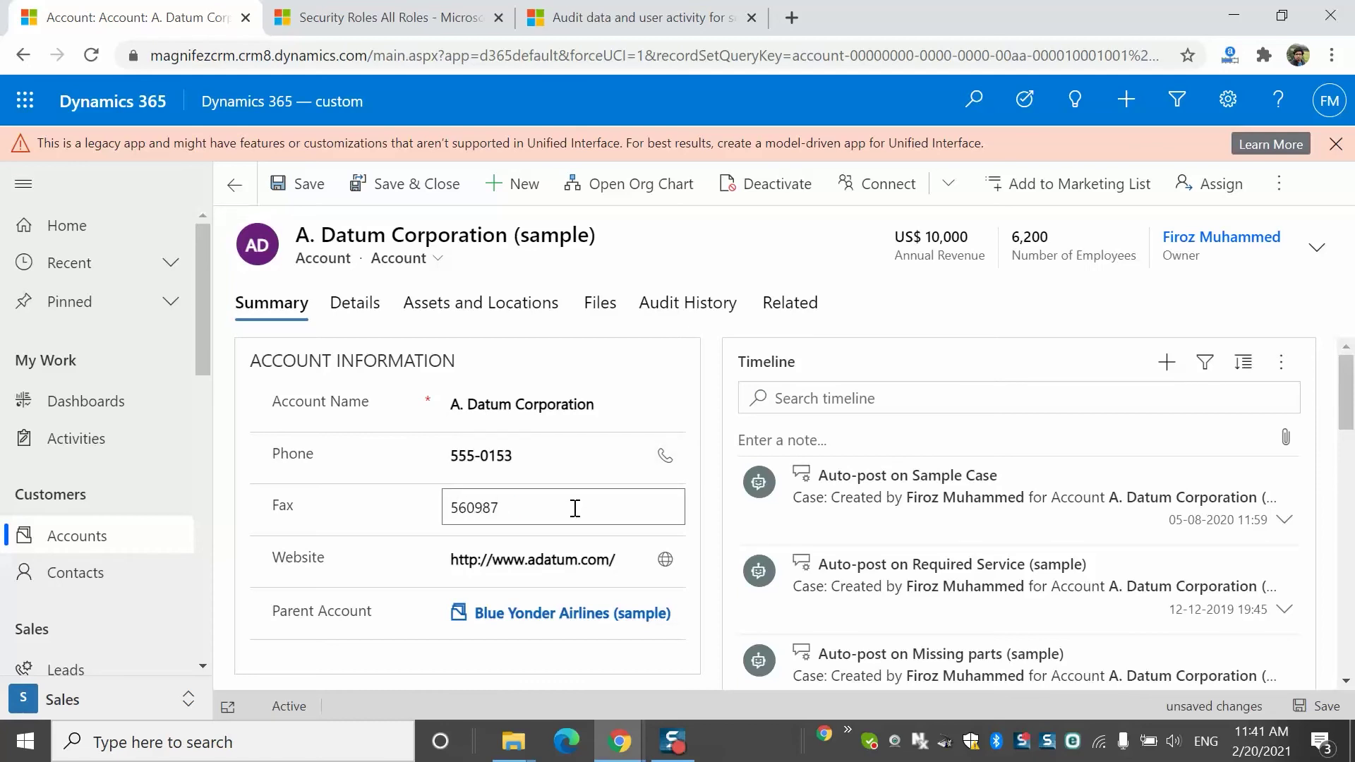
text(9)
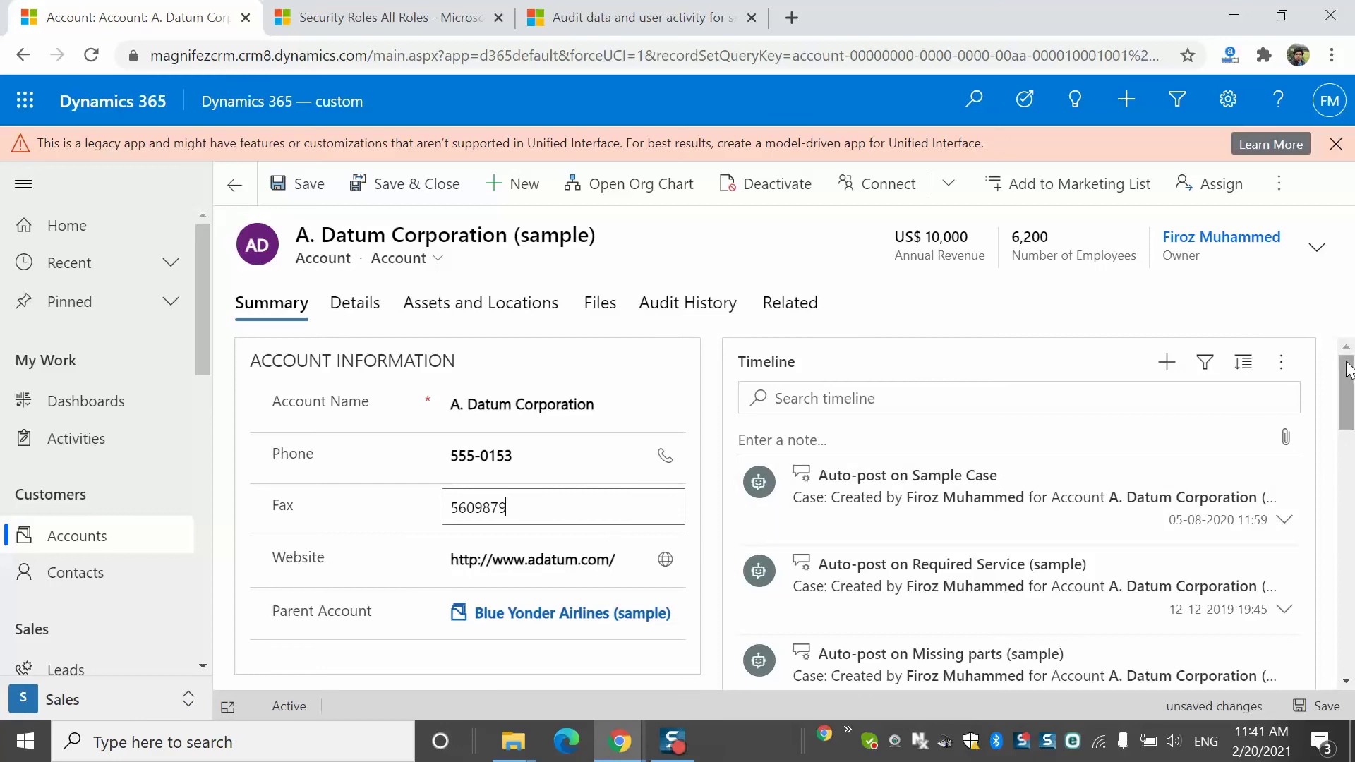
Replace the account's Parent Account with Adventure Works (sample)
scroll(698, 431, down, 3)
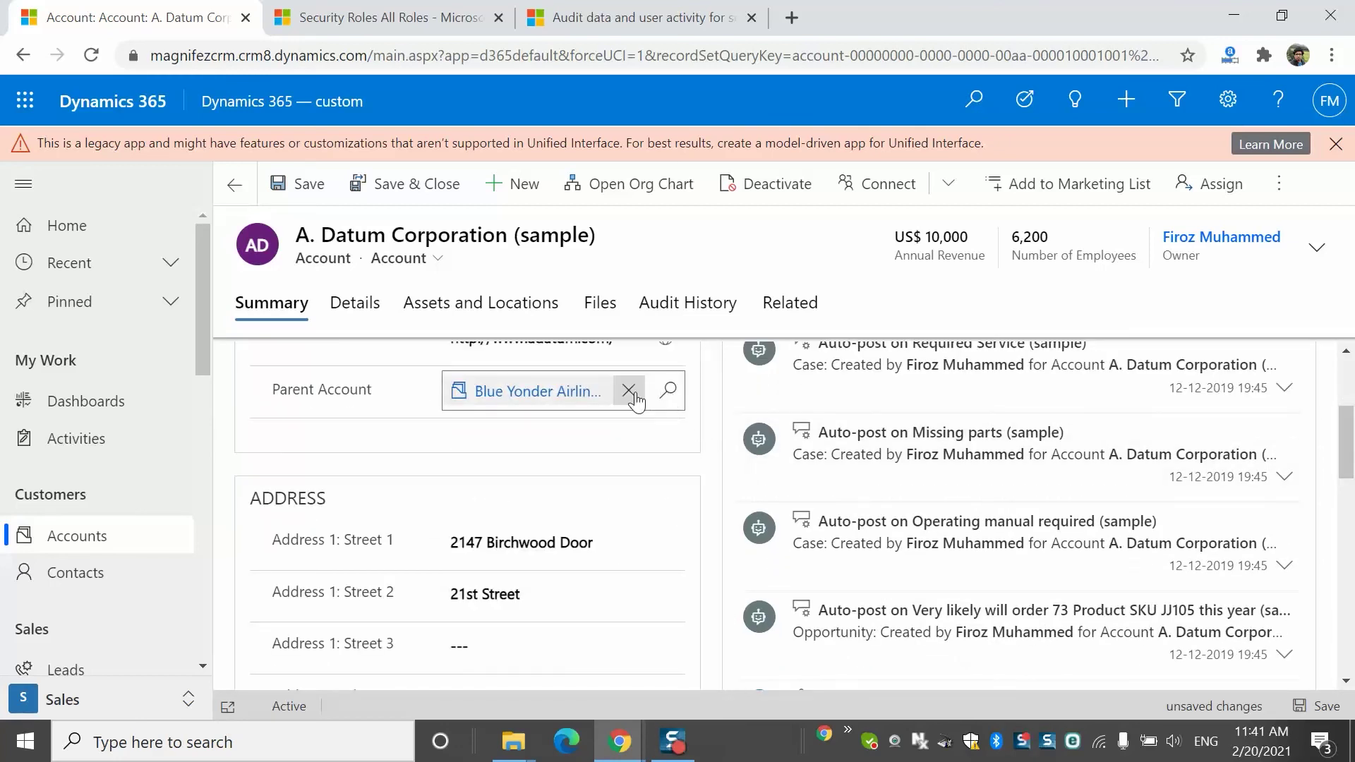
click(630, 392)
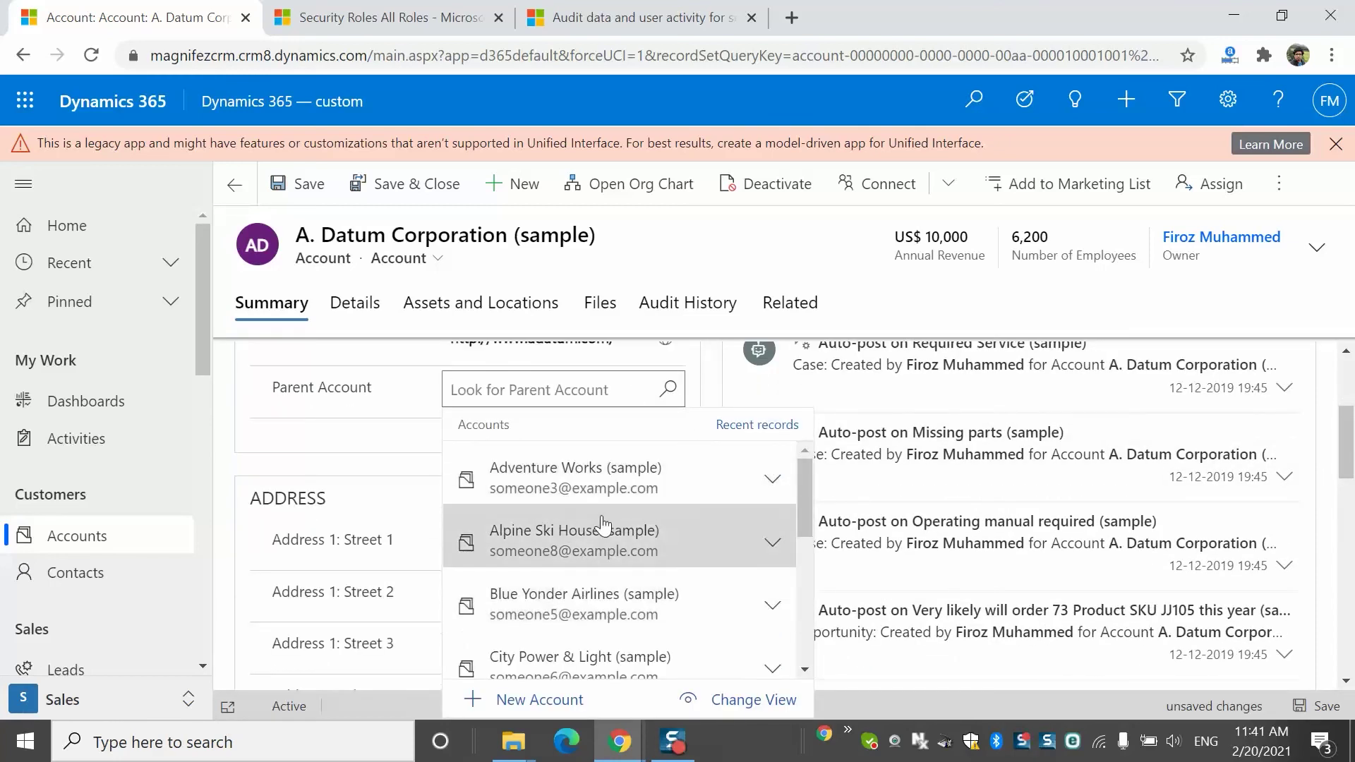
click(610, 488)
Change the building number and shorten the ending of the first street line, change the second line's street number, and save the account
click(610, 554)
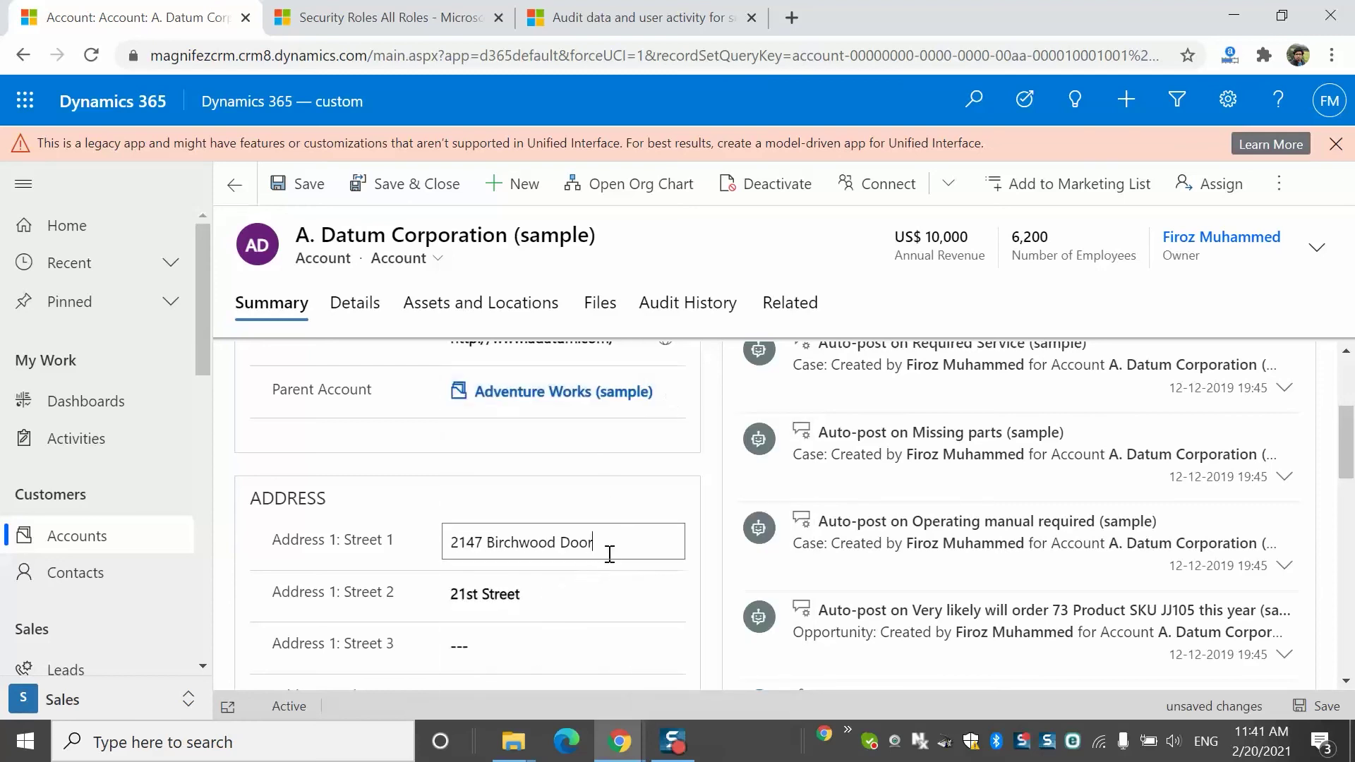
click(482, 544)
key(BackSpace)
key(BackSpace)
text(78)
click(465, 594)
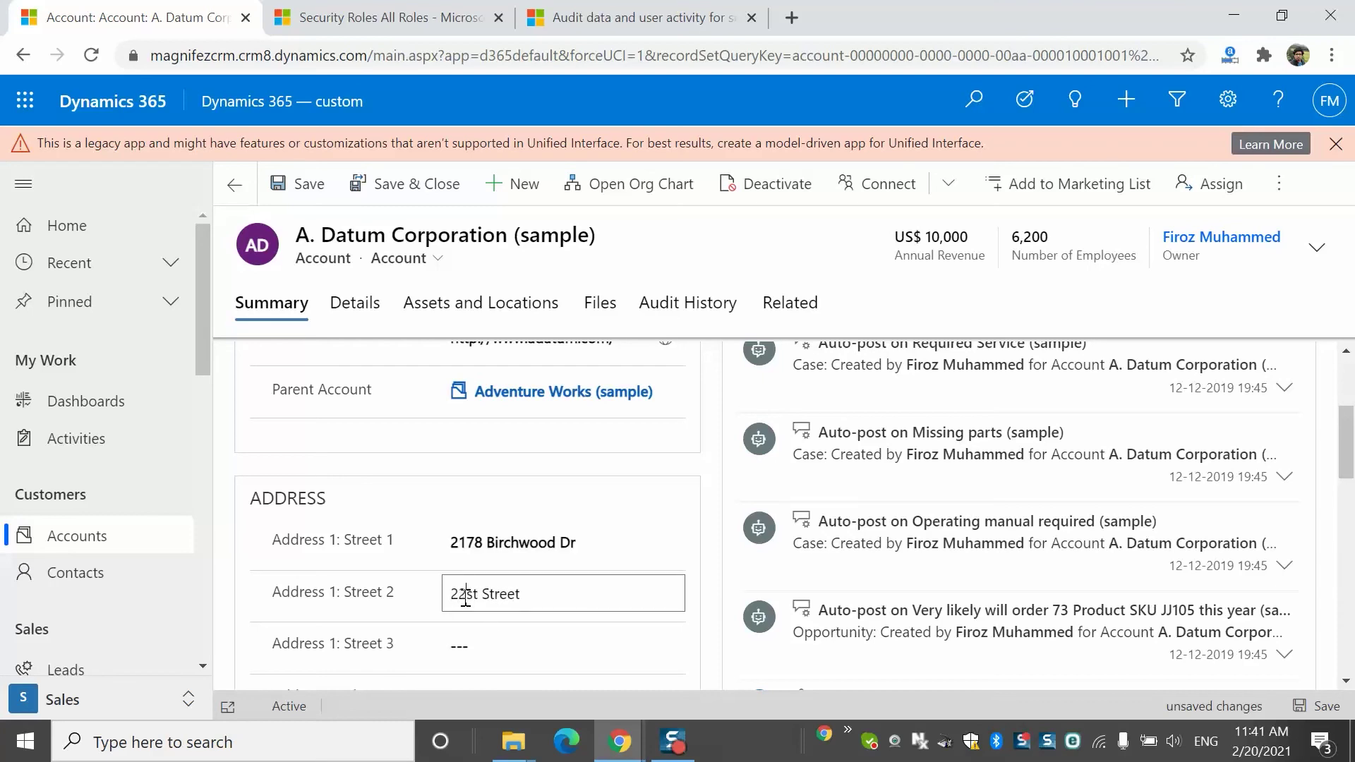
drag(1348, 451, 1348, 631)
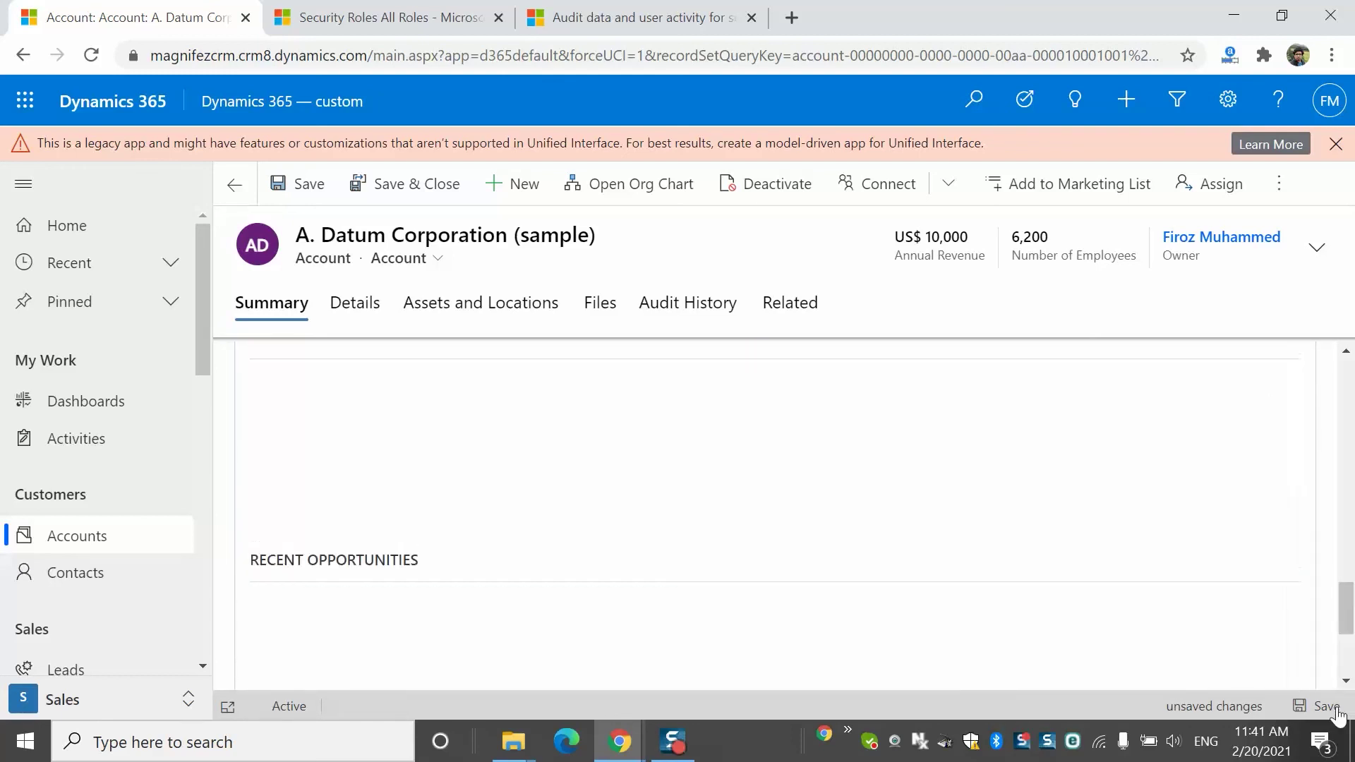
click(1312, 707)
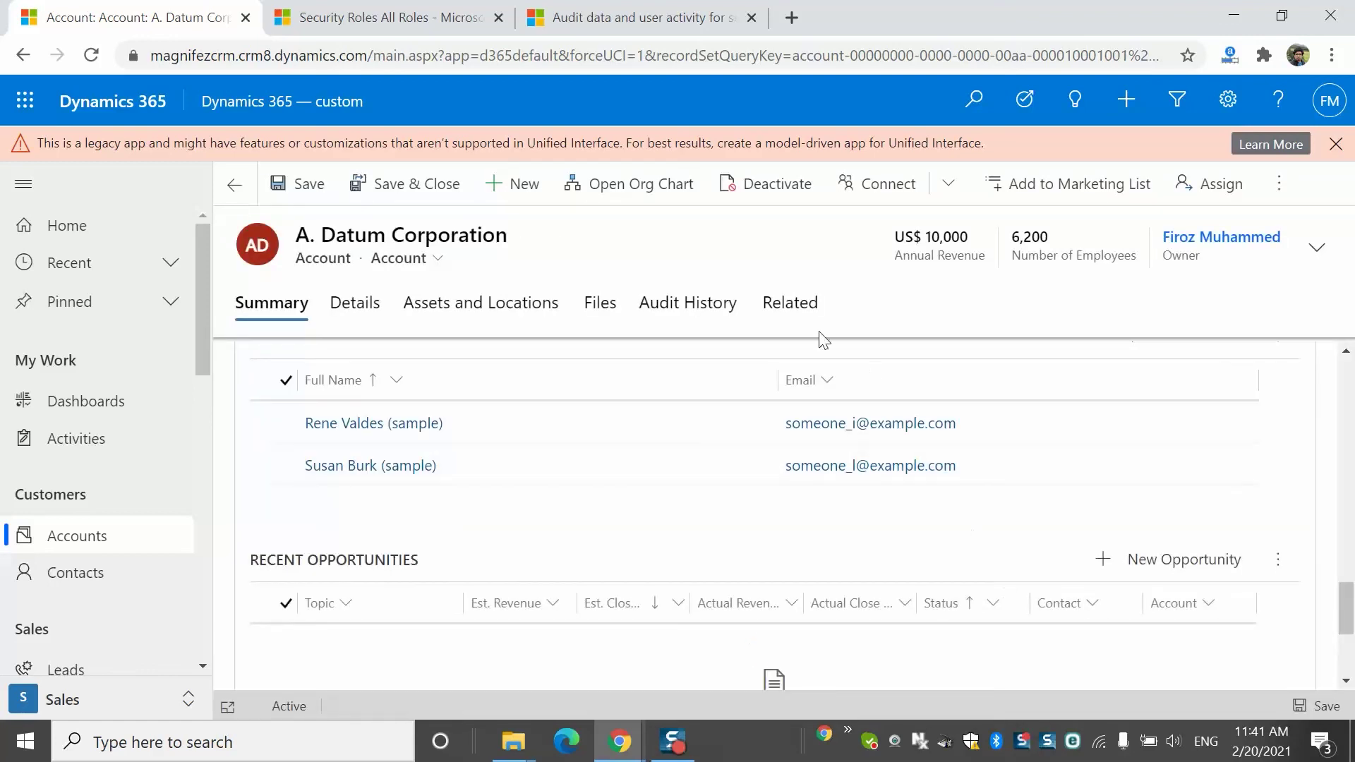
Show the account's Audit History and examine the old and new values of its latest Update event
click(775, 308)
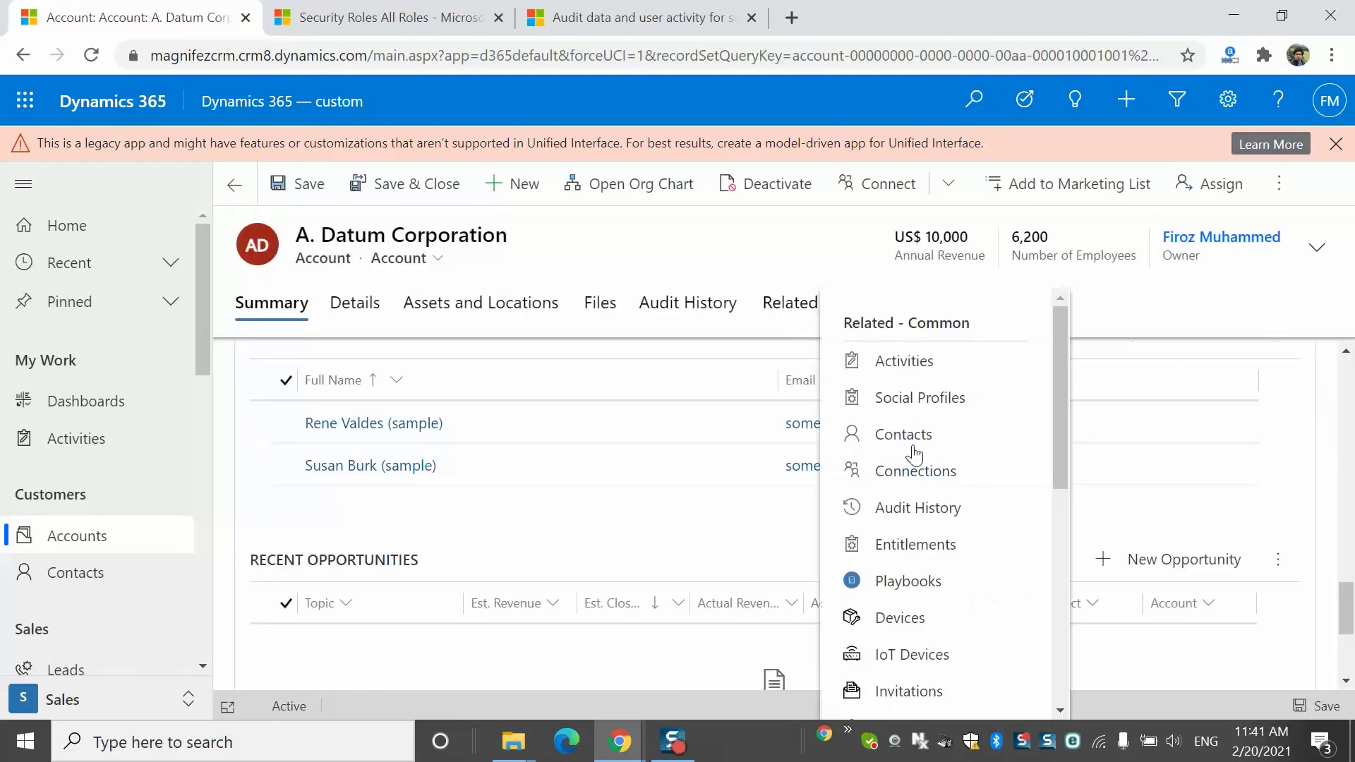
click(945, 507)
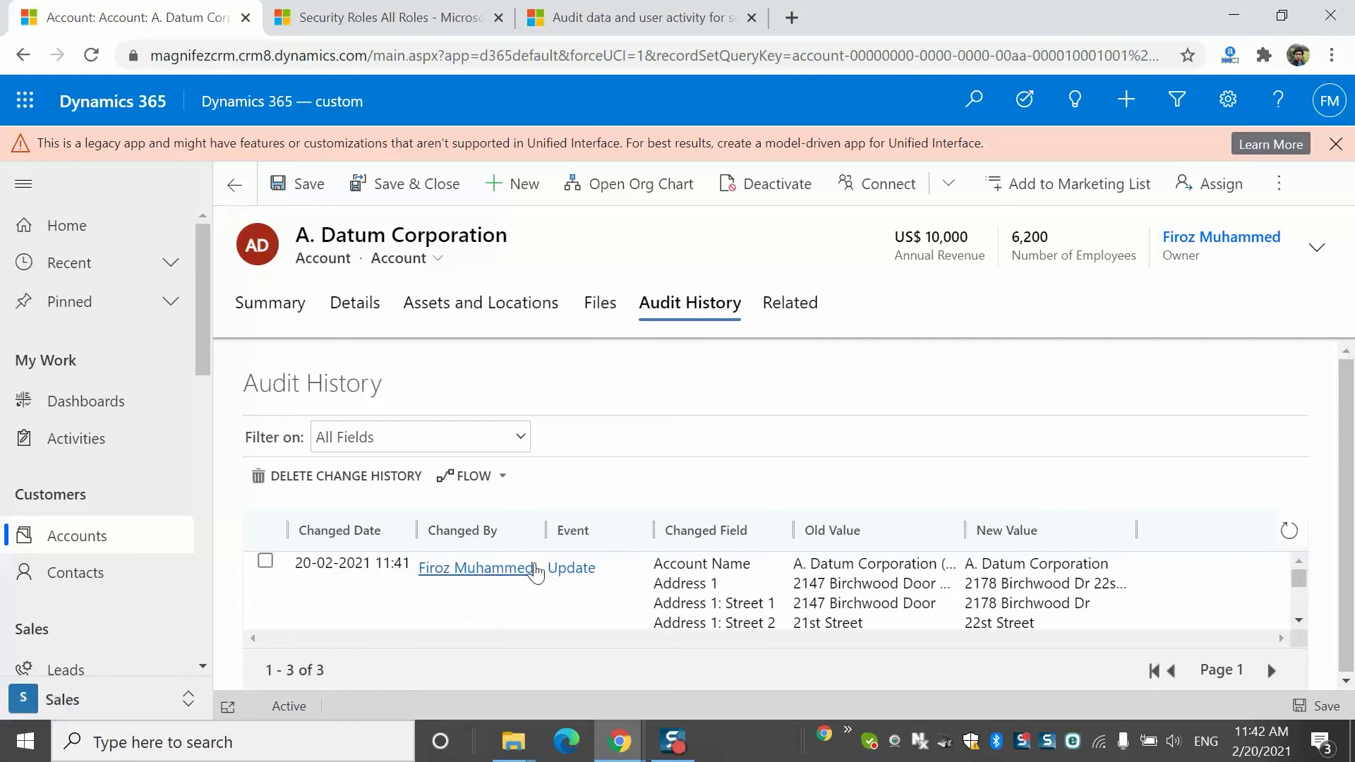
click(580, 573)
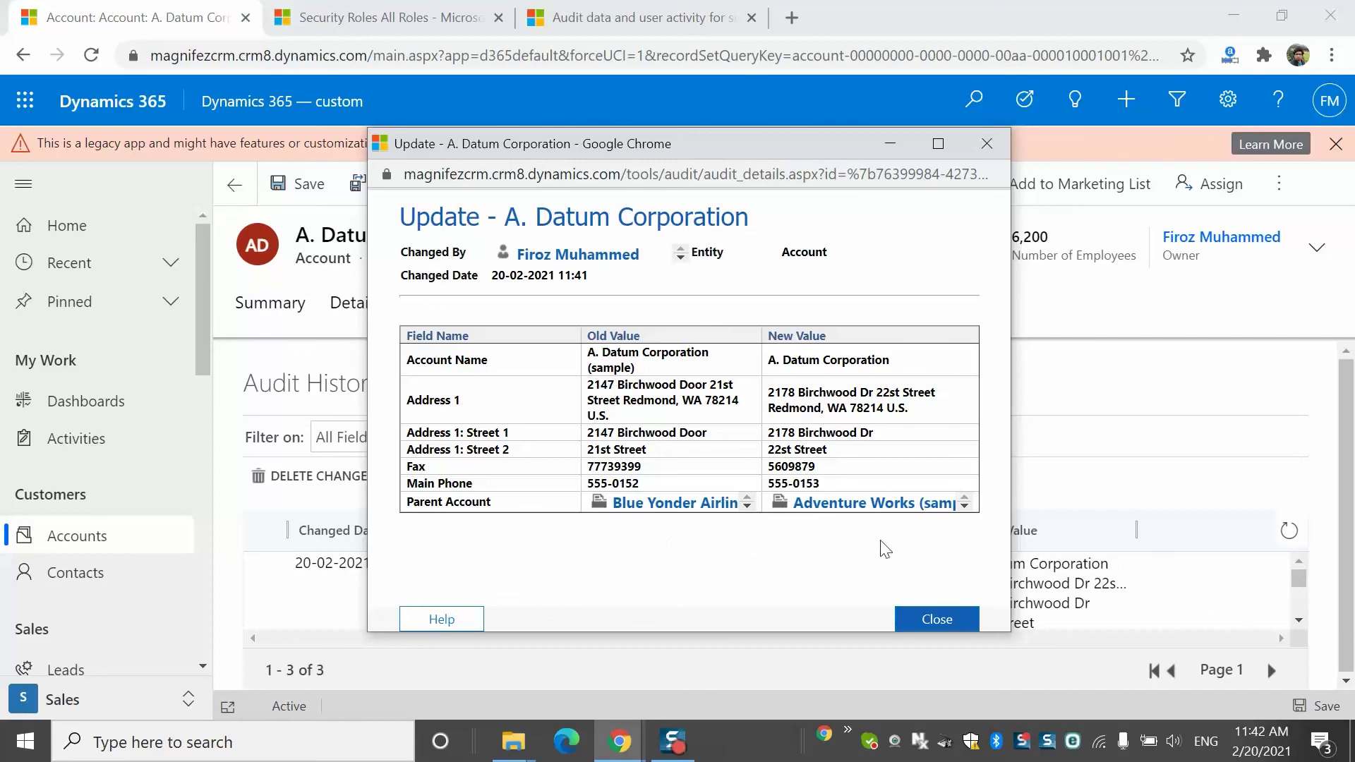
click(987, 144)
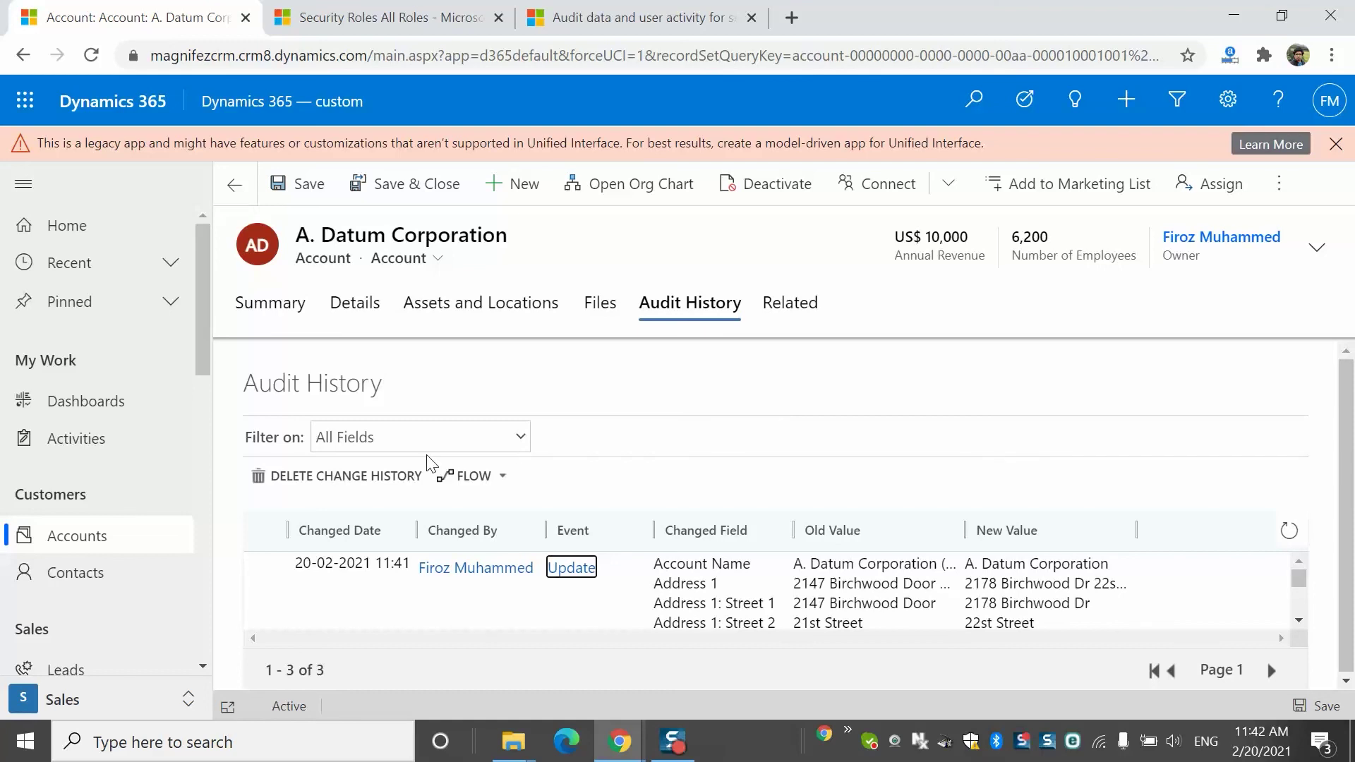
Return to the account's Summary
click(295, 308)
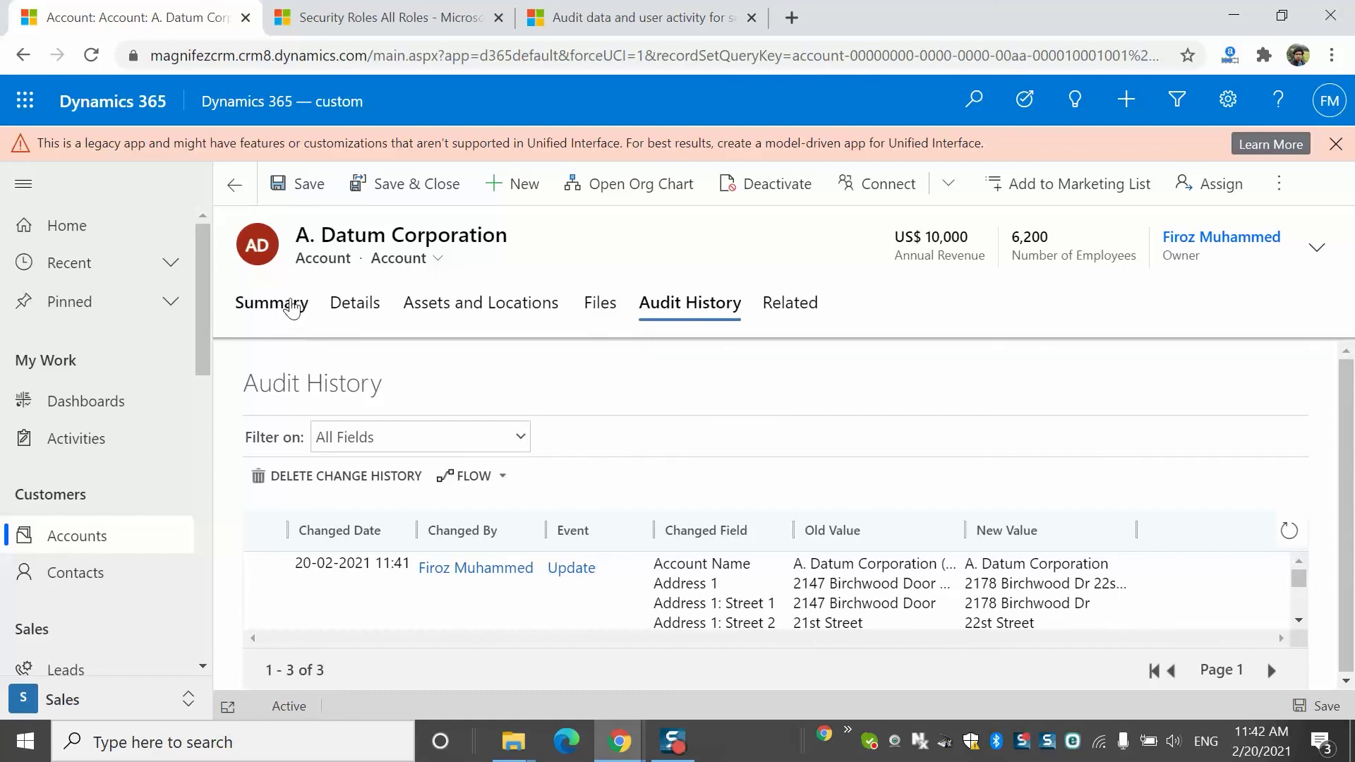